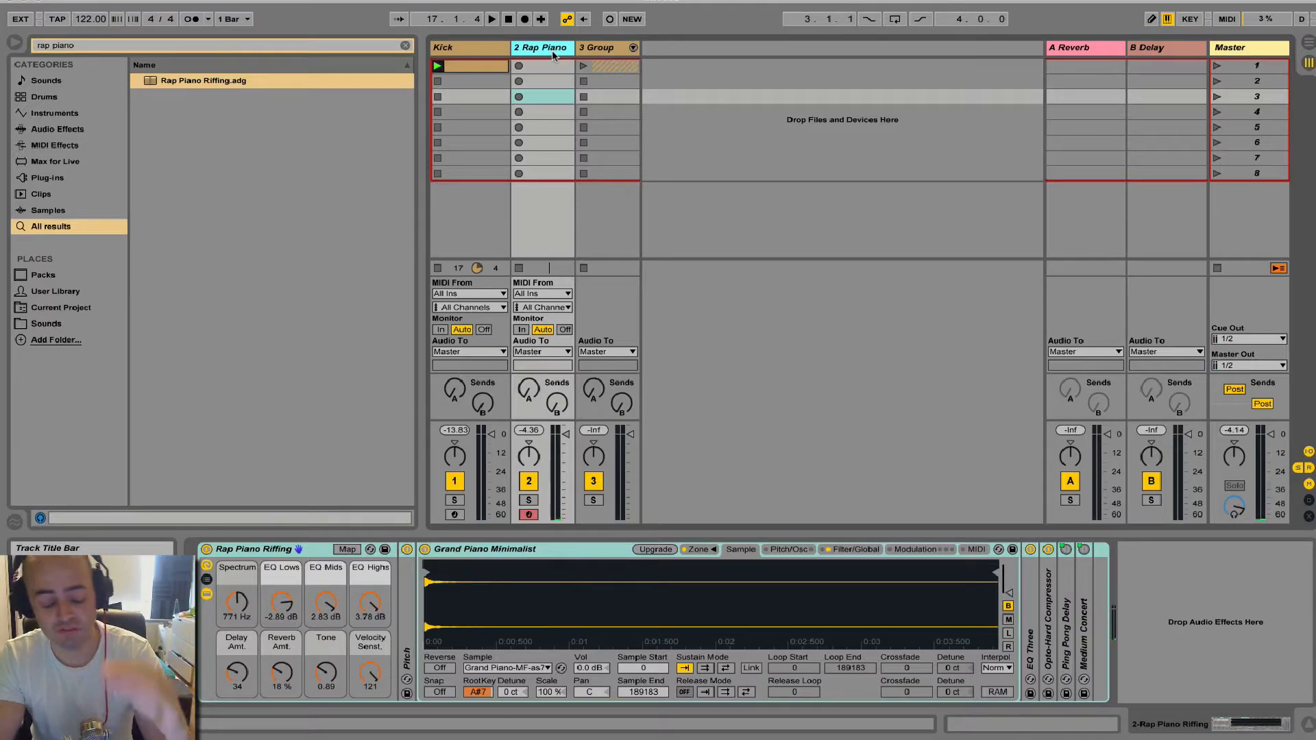
Step: Create a MIDI clip in the Rap Piano track's first slot and enter a C2, E2, G2 chord on the first sixteenth
{"action": "double_click", "coordinate": [553, 63]}
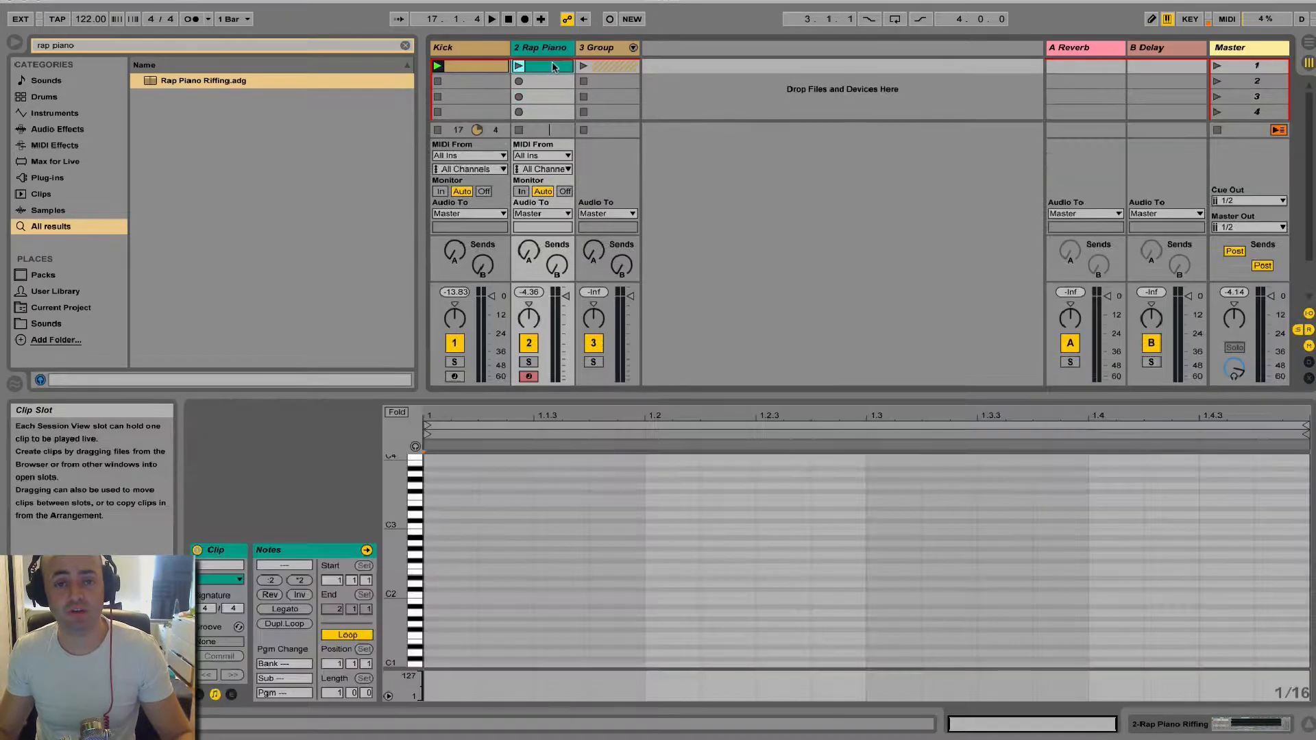
{"action": "double_click", "coordinate": [435, 594]}
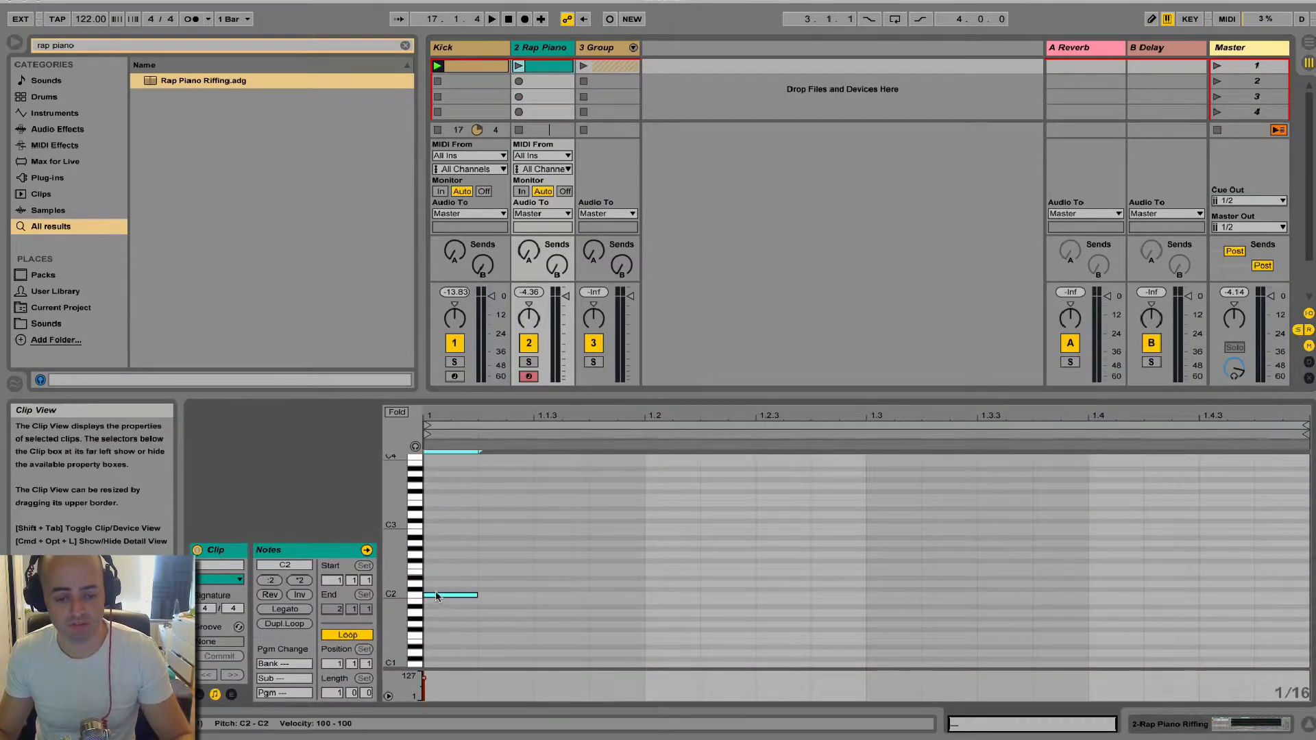
{"action": "double_click", "coordinate": [439, 570]}
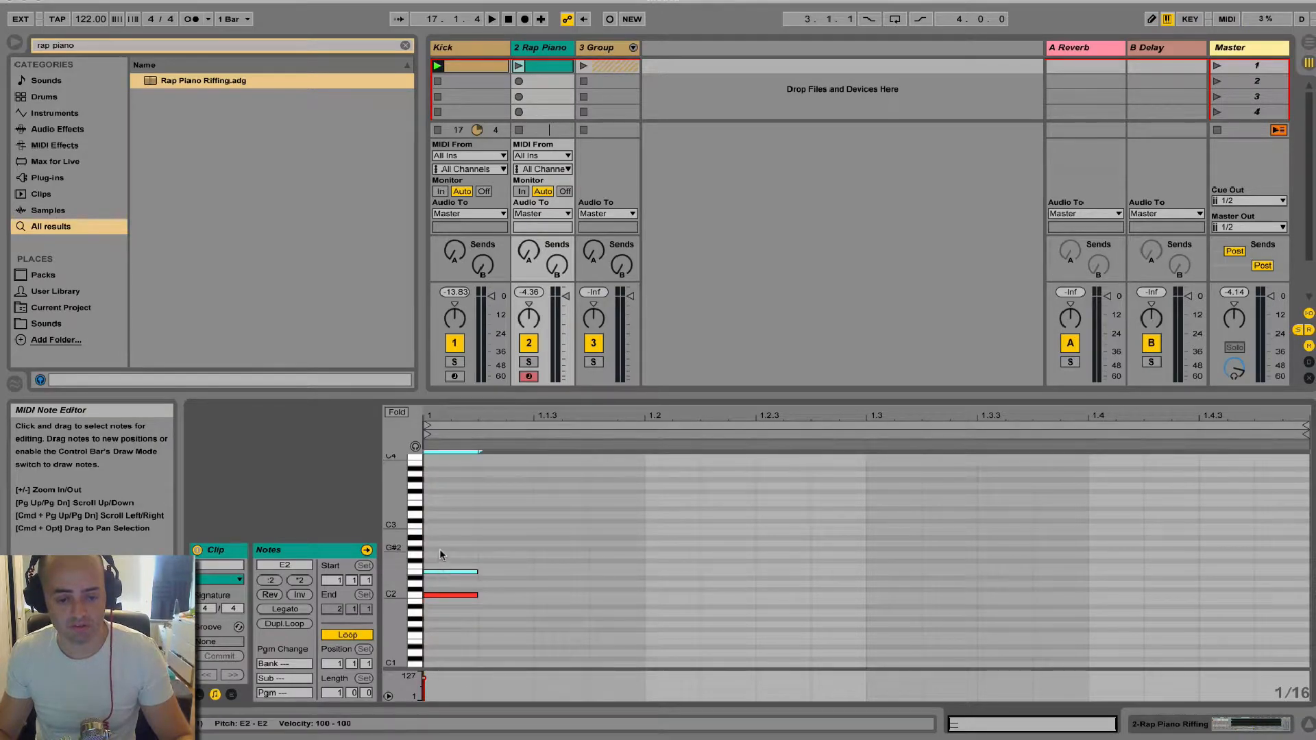
{"action": "double_click", "coordinate": [443, 555]}
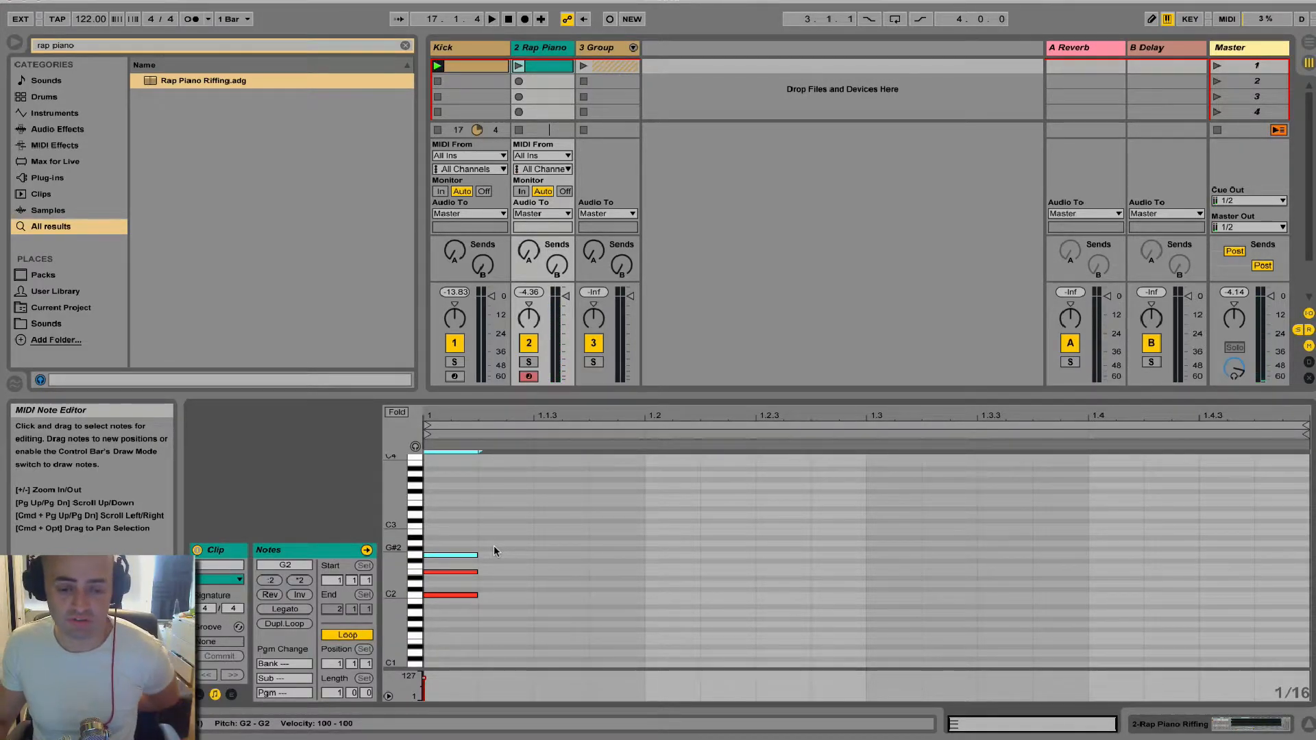
Step: Enter a second chord of D2, F2, A2 and B2 on the clip's second sixteenth
{"action": "left_click", "coordinate": [510, 584]}
{"action": "double_click", "coordinate": [508, 583]}
{"action": "double_click", "coordinate": [513, 566]}
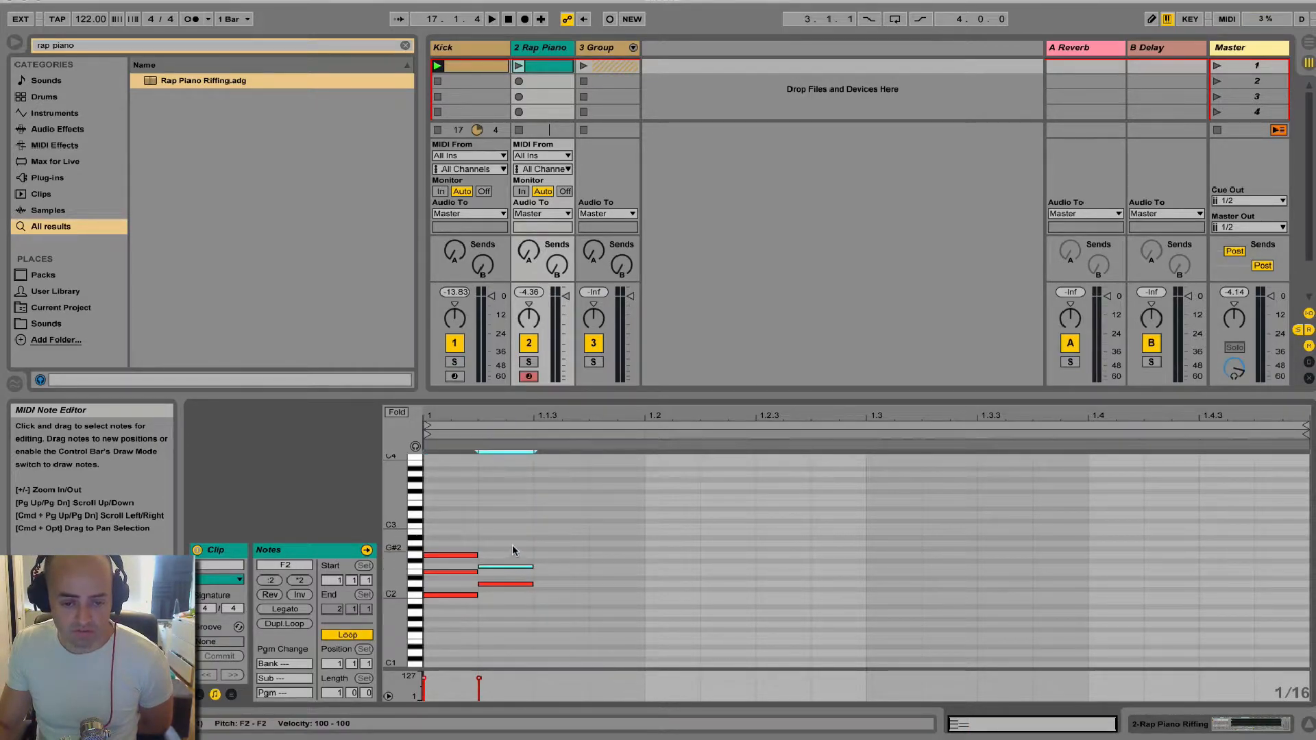
{"action": "double_click", "coordinate": [507, 542]}
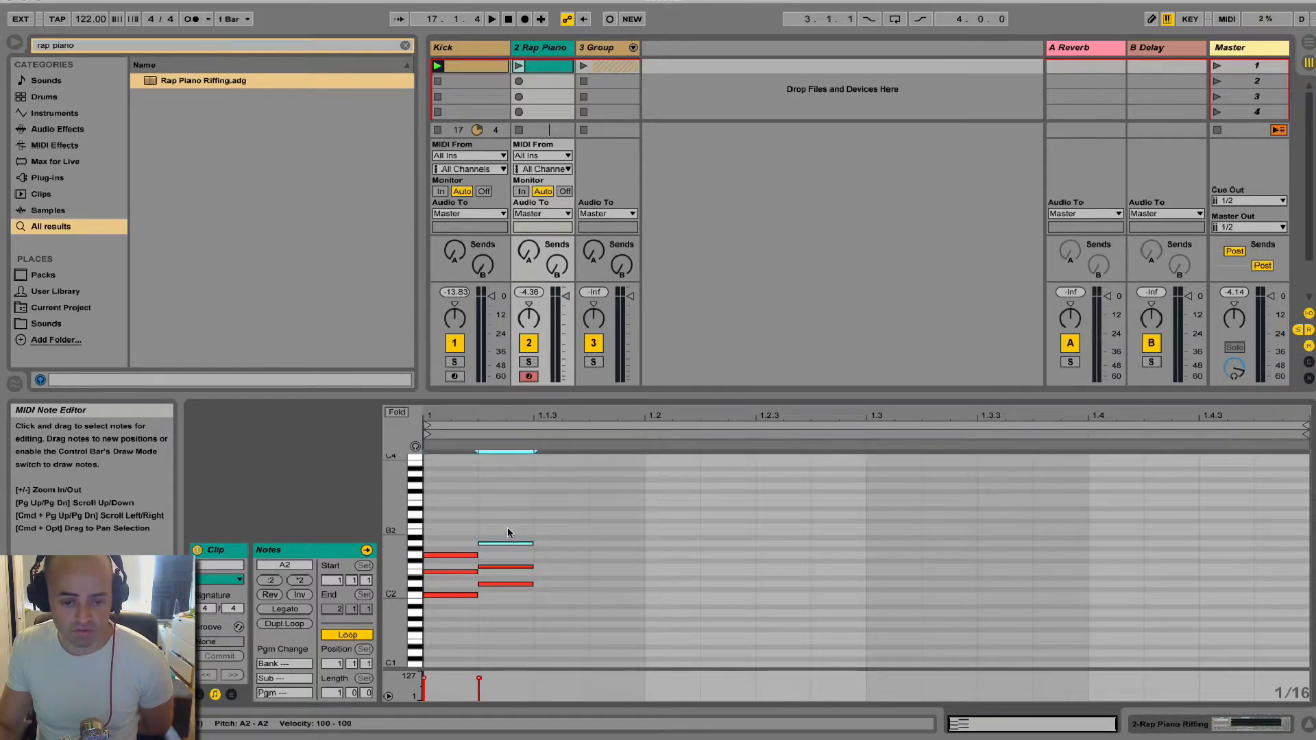
{"action": "double_click", "coordinate": [507, 532]}
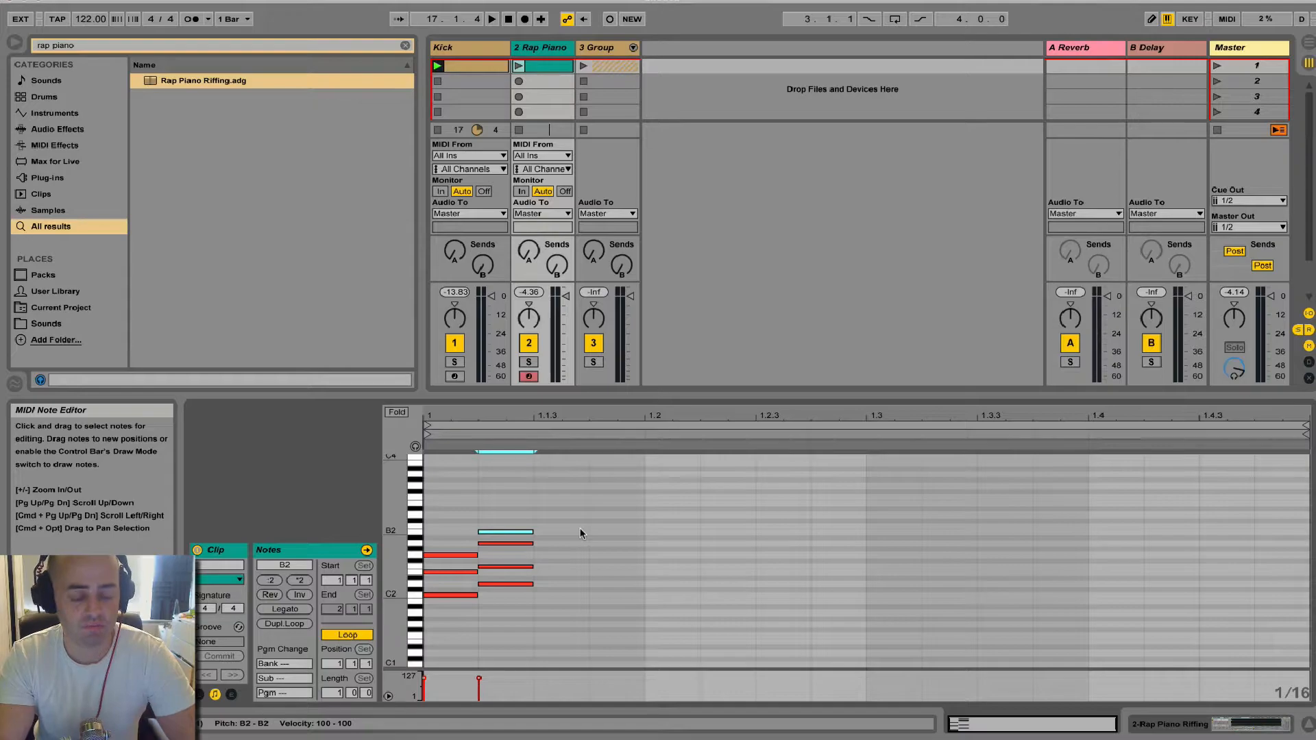
Step: Compare the two chords in the piano clip by selecting the notes of each chord in turn
{"action": "left_click_drag", "start_coordinate": [435, 517], "coordinate": [475, 605]}
{"action": "left_click_drag", "start_coordinate": [524, 504], "coordinate": [529, 598]}
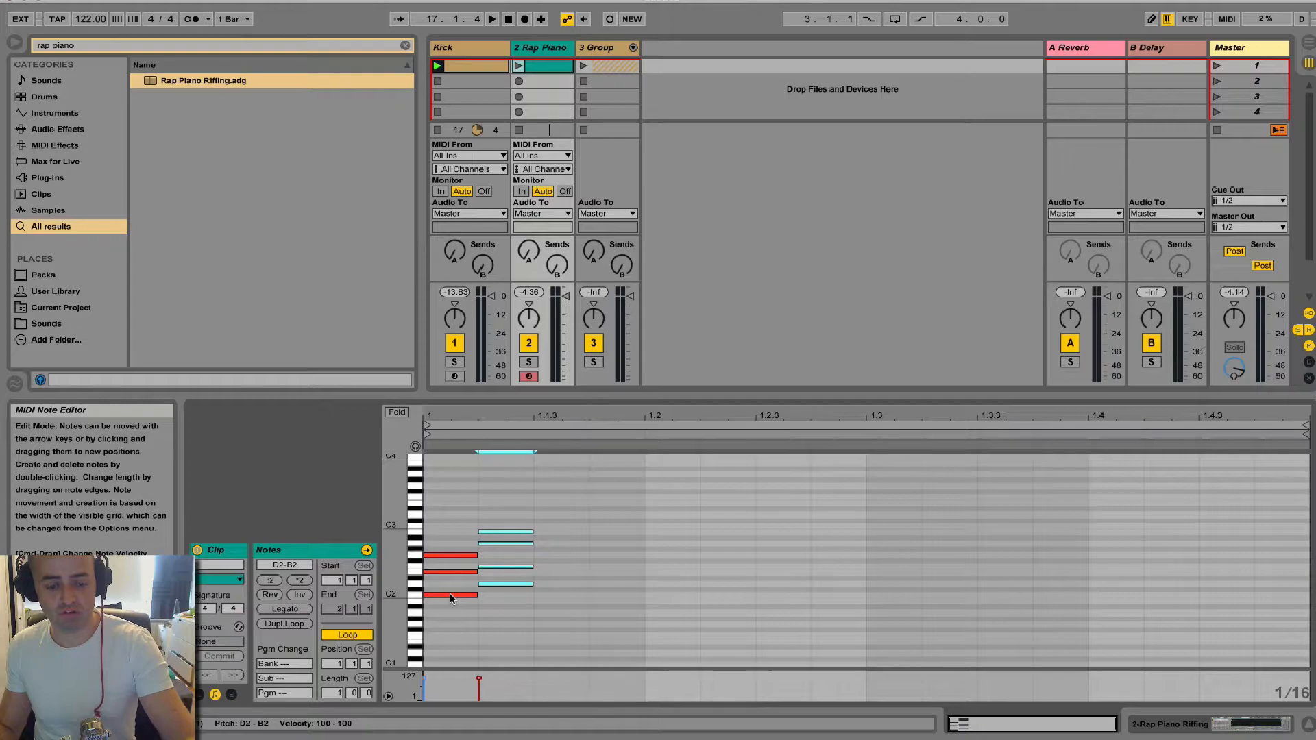
{"action": "key", "text": "a"}
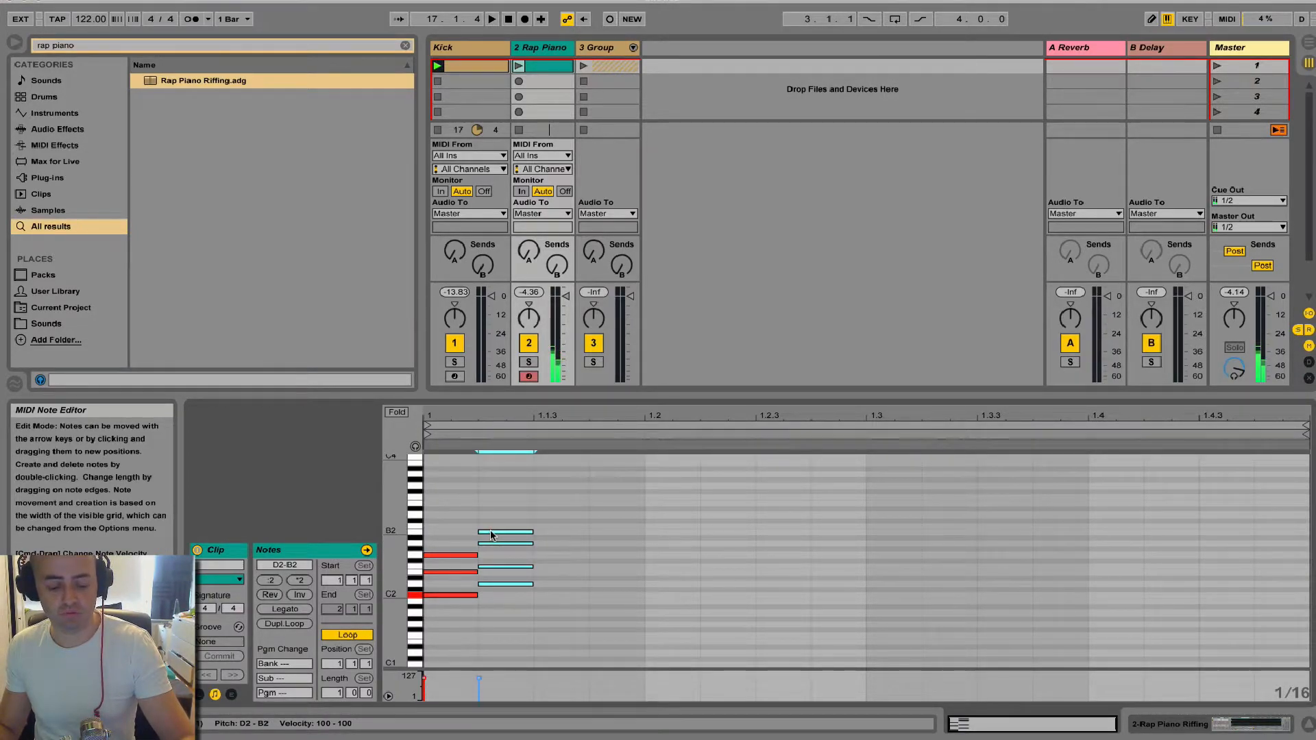
{"action": "key", "text": "a"}
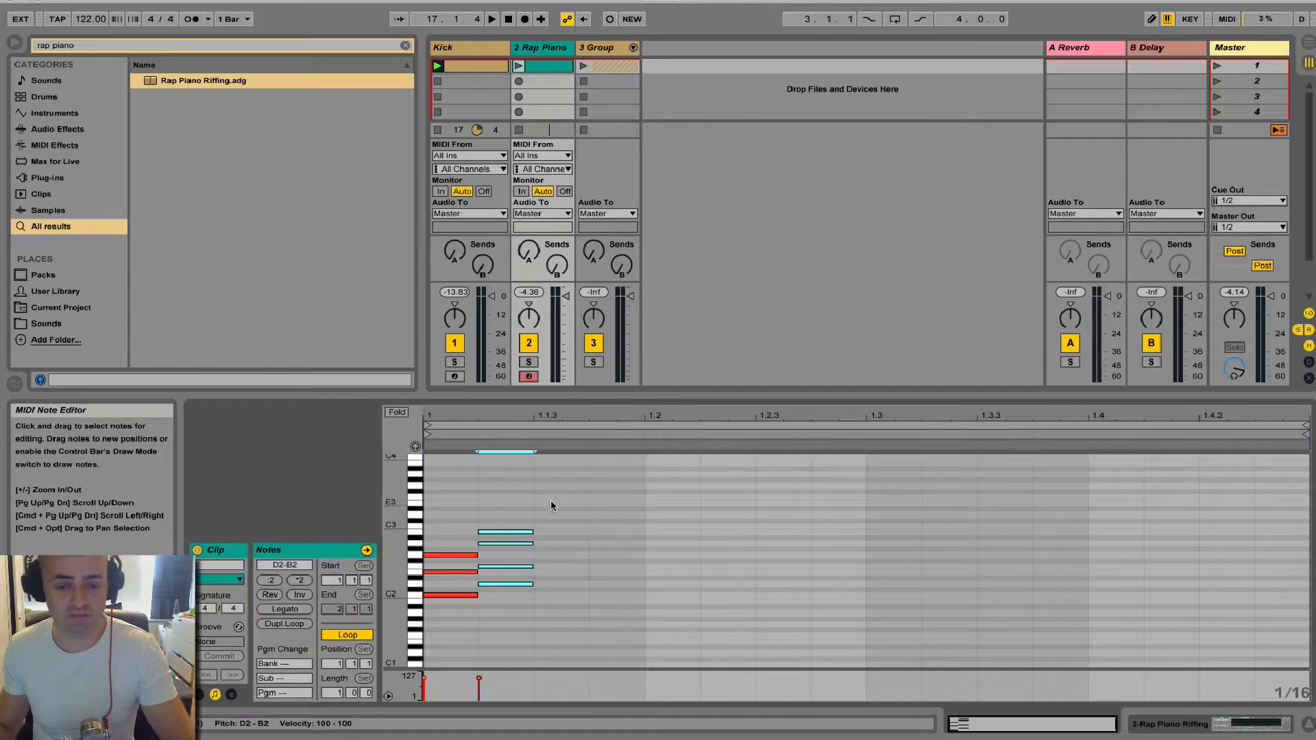
{"action": "left_click", "coordinate": [450, 594]}
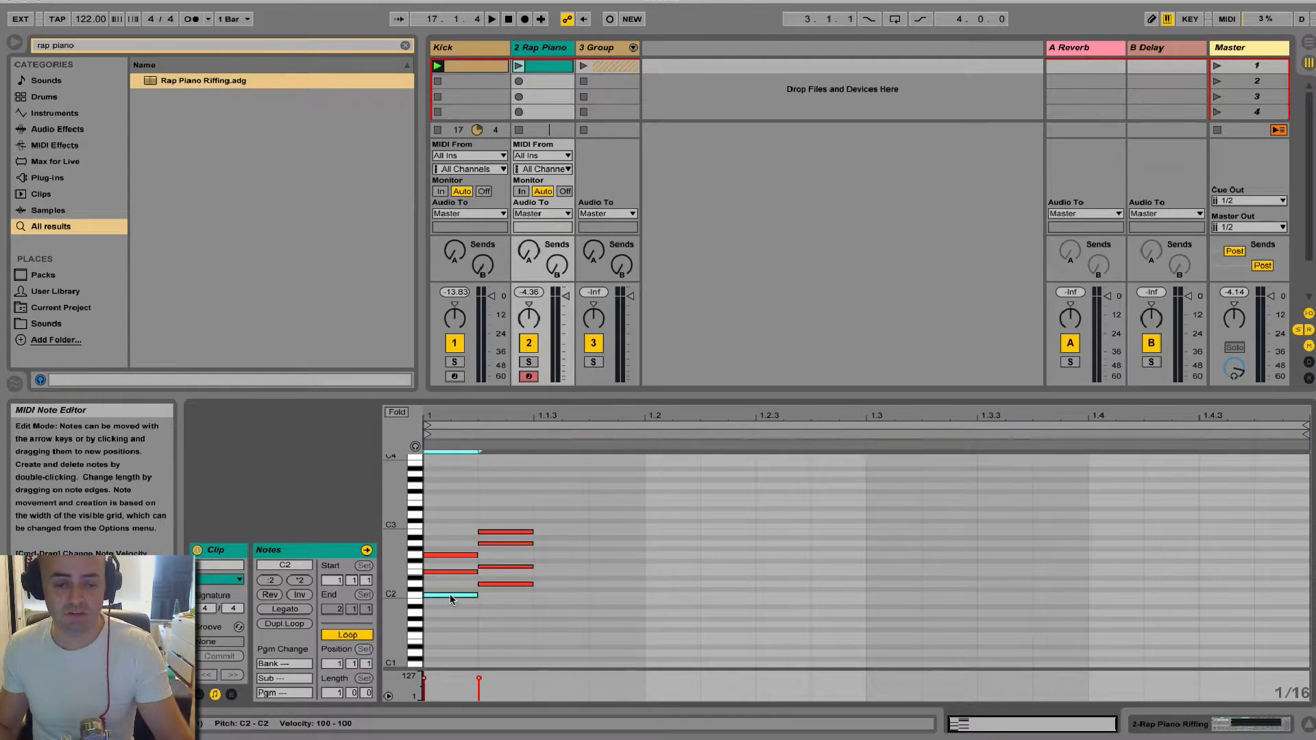
{"action": "left_click_drag", "start_coordinate": [450, 494], "coordinate": [600, 718]}
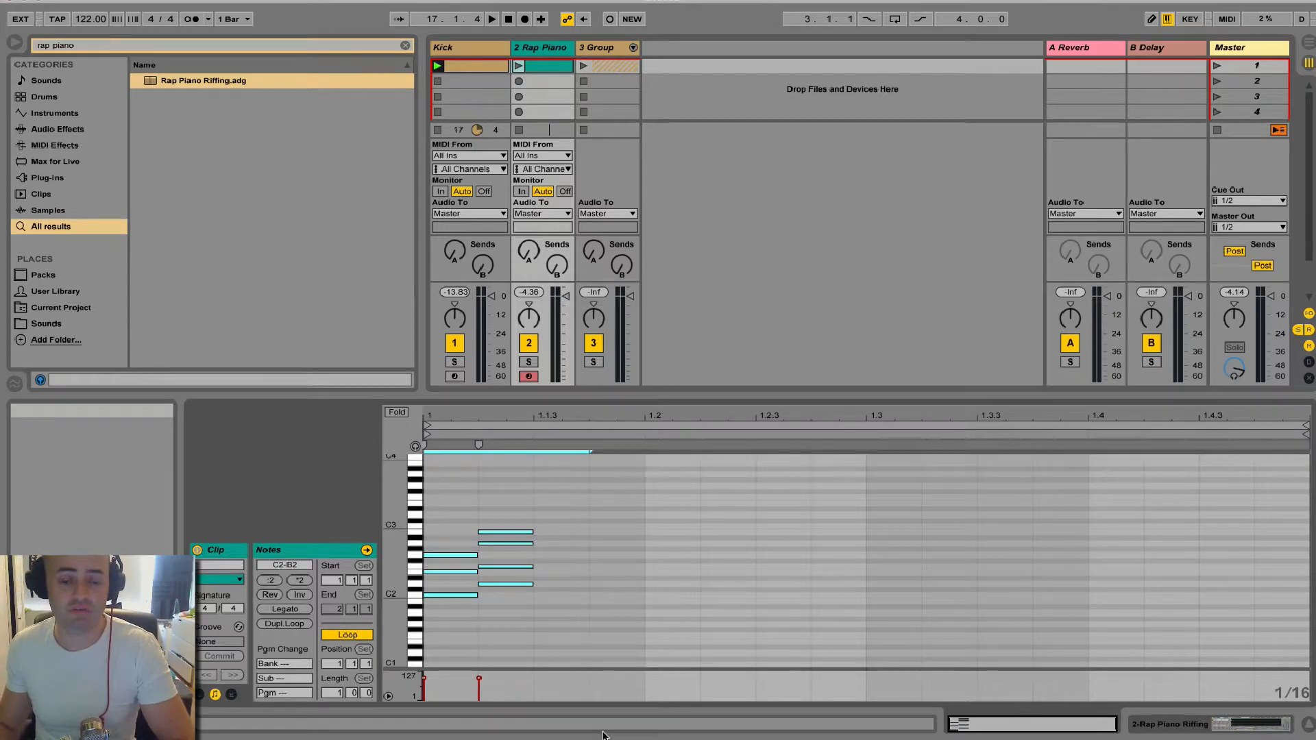
Step: Search the browser for "tuner" and add the Tuner device at the end of the Kick track's device chain
{"action": "left_click", "coordinate": [483, 49]}
{"action": "double_click", "coordinate": [483, 55]}
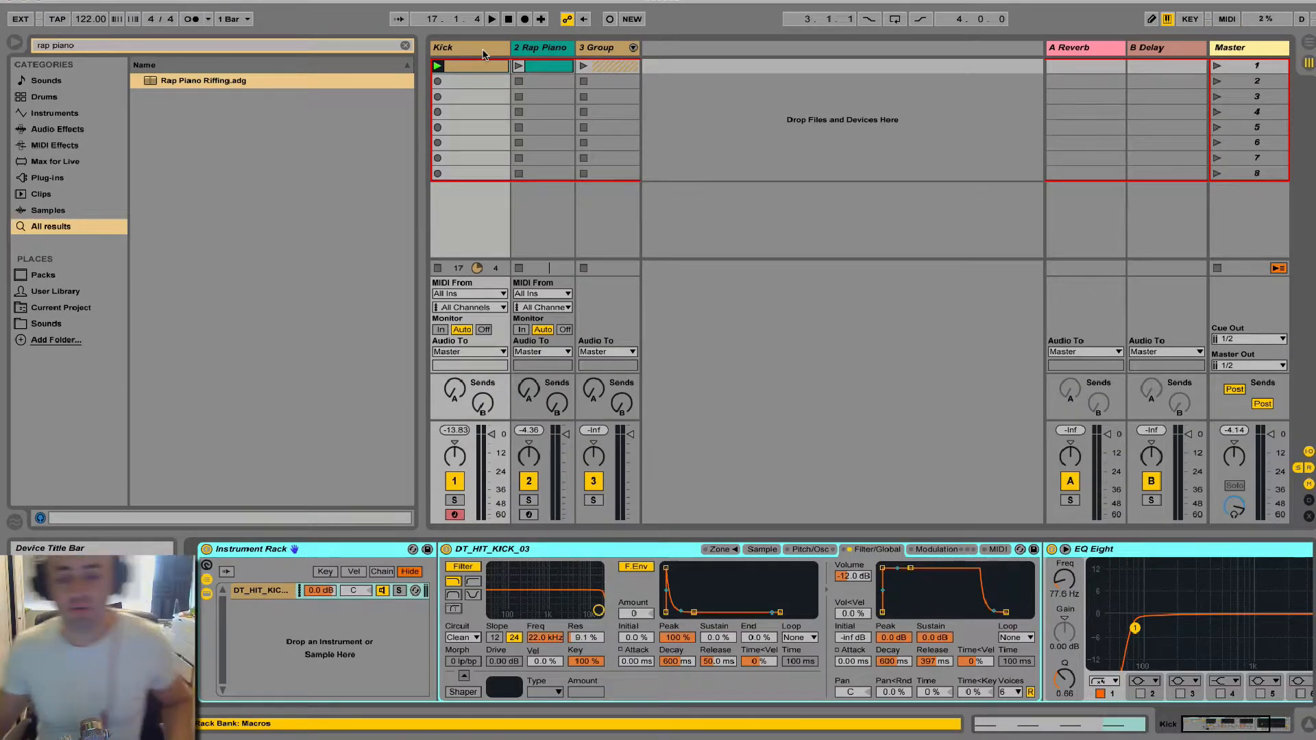
{"action": "left_click", "coordinate": [230, 47]}
{"action": "key", "text": "BackSpace"}
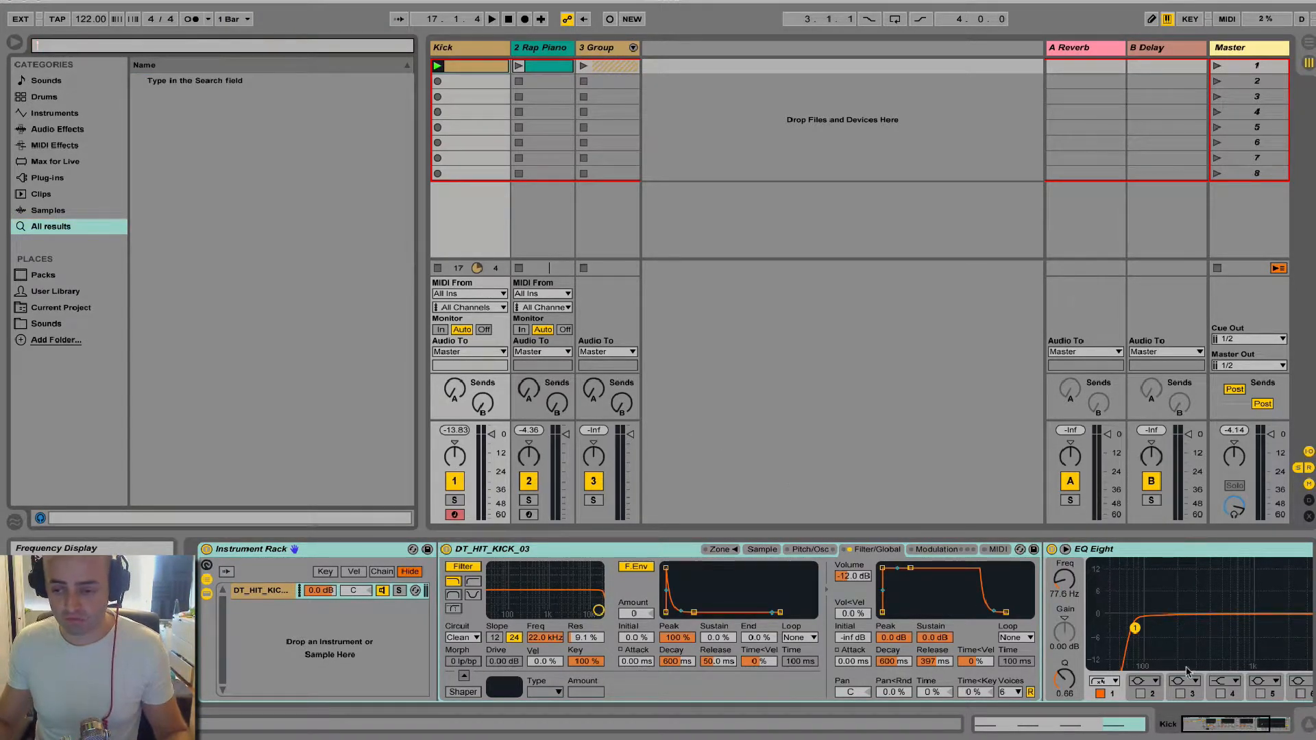
{"action": "left_click", "coordinate": [1232, 735]}
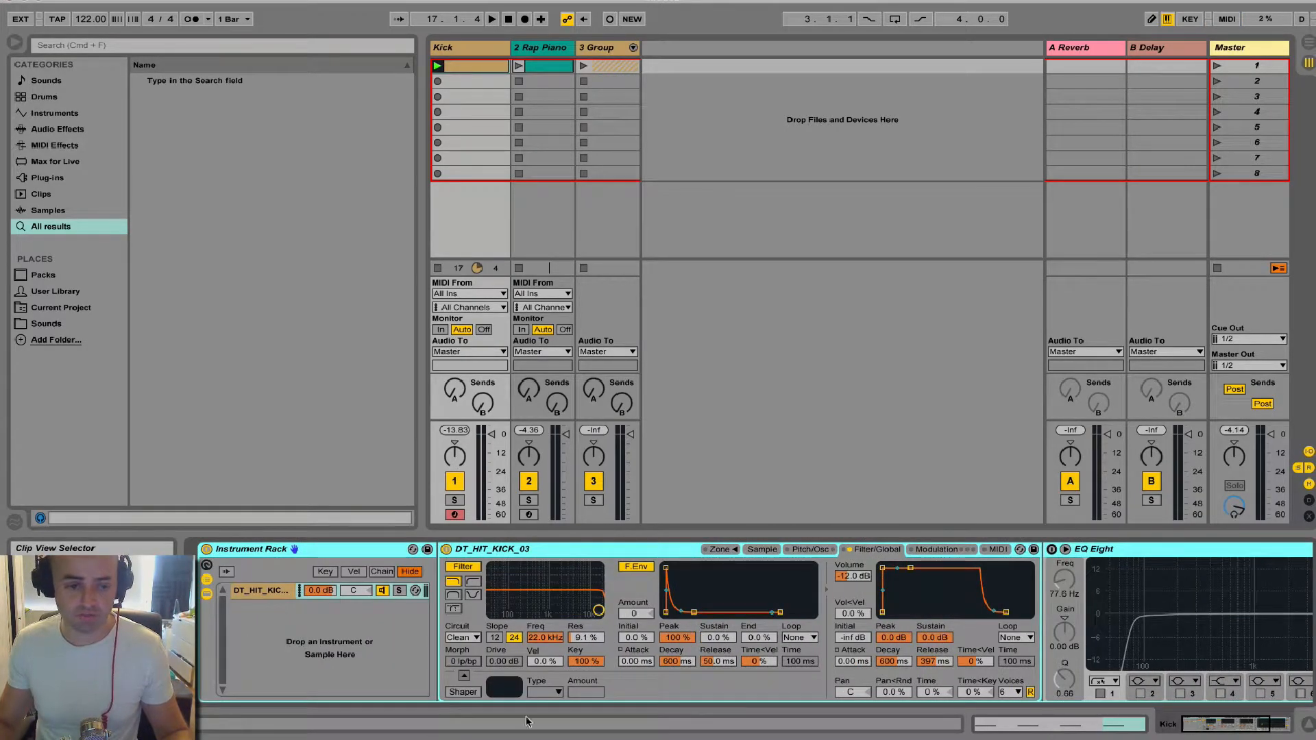
{"action": "left_click", "coordinate": [130, 40]}
{"action": "type", "text": "tuner"}
{"action": "left_click_drag", "start_coordinate": [167, 83], "coordinate": [1265, 647]}
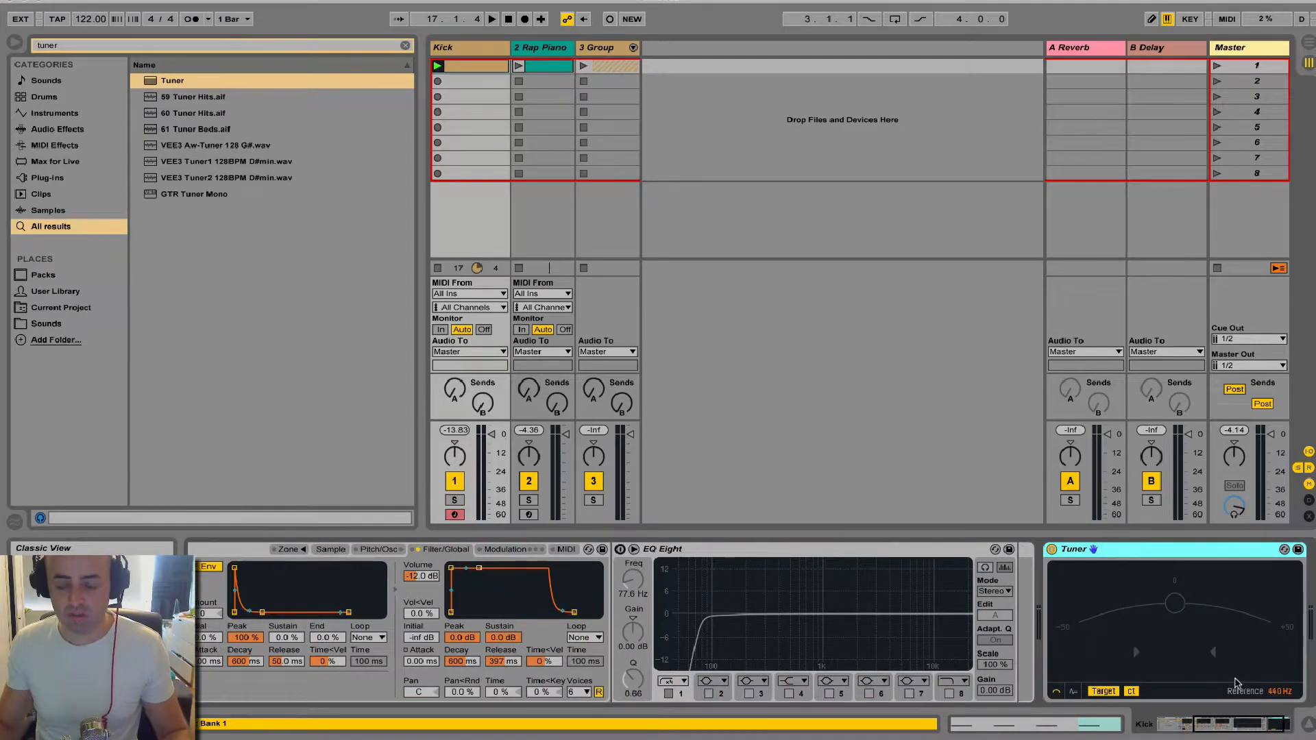
Step: Display the DT_HIT_KICK_03 sample waveform and play the Kick clip to check its pitch on the Tuner
{"action": "left_click_drag", "start_coordinate": [1241, 719], "coordinate": [1112, 734]}
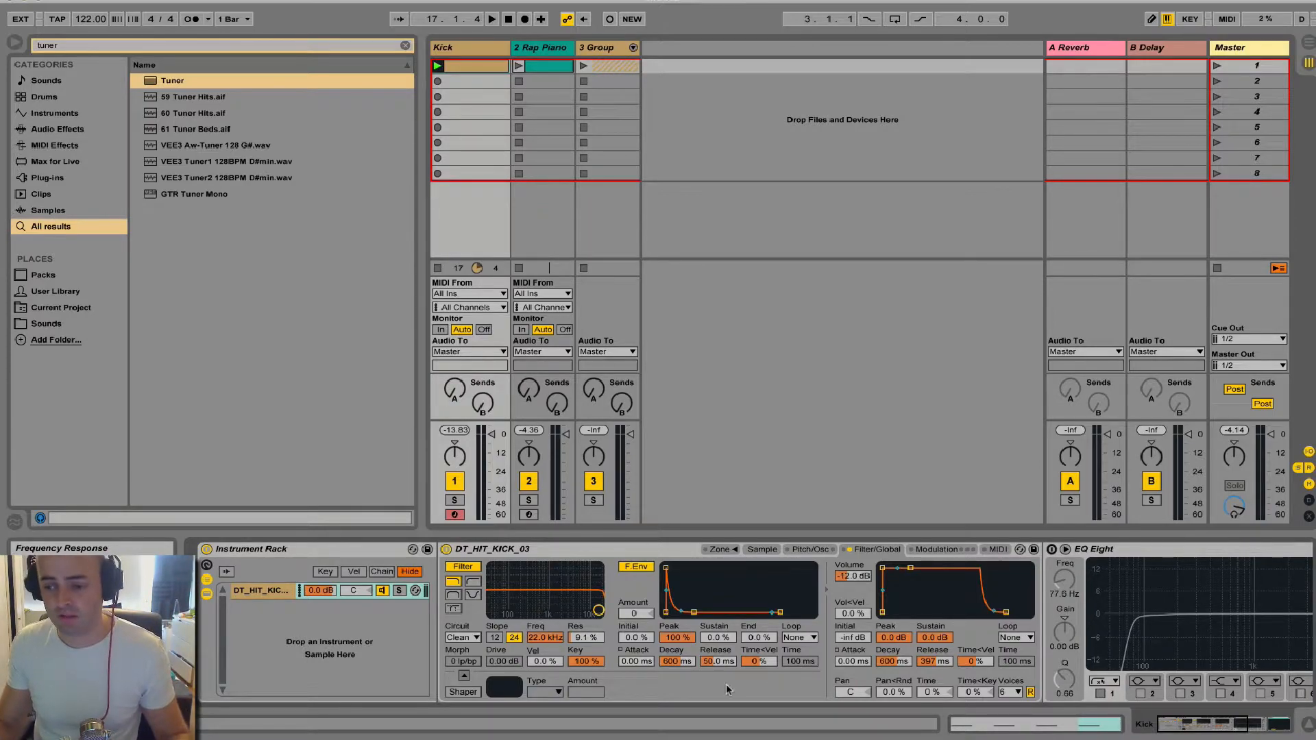
{"action": "left_click_drag", "start_coordinate": [1201, 730], "coordinate": [1220, 730]}
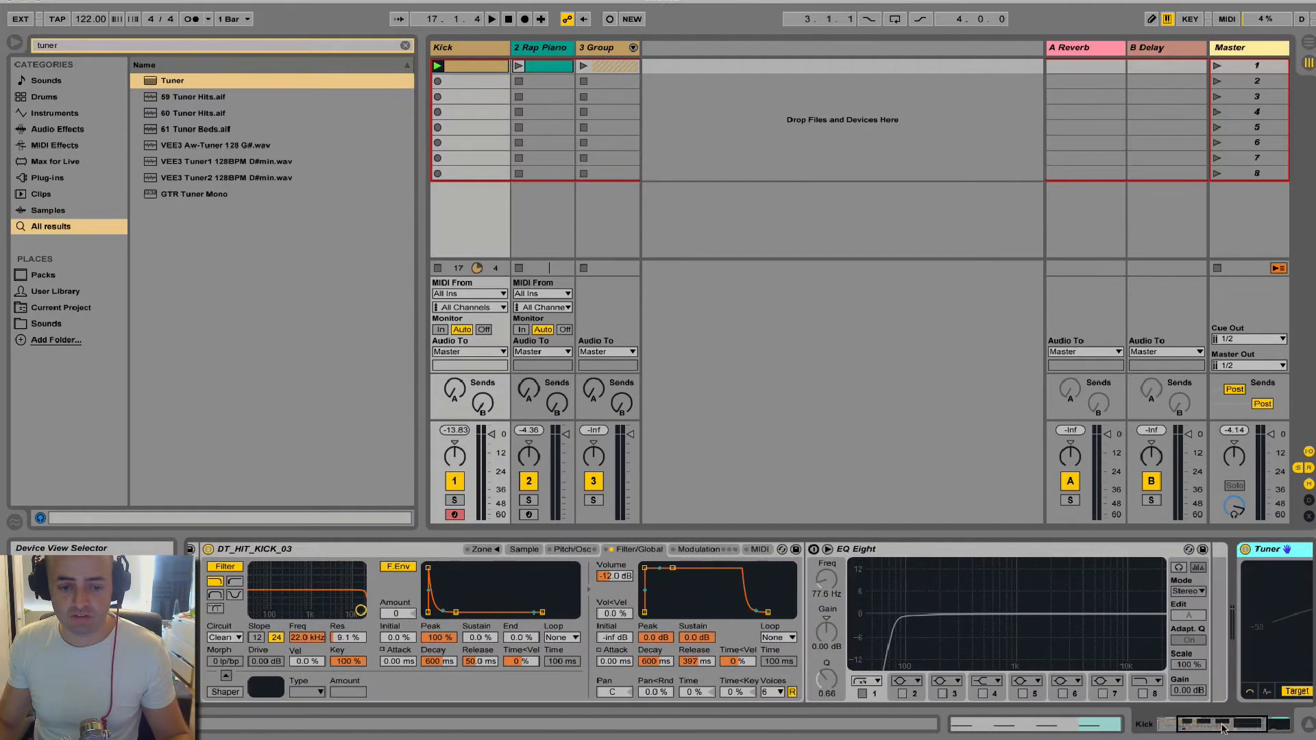
{"action": "left_click", "coordinate": [521, 551]}
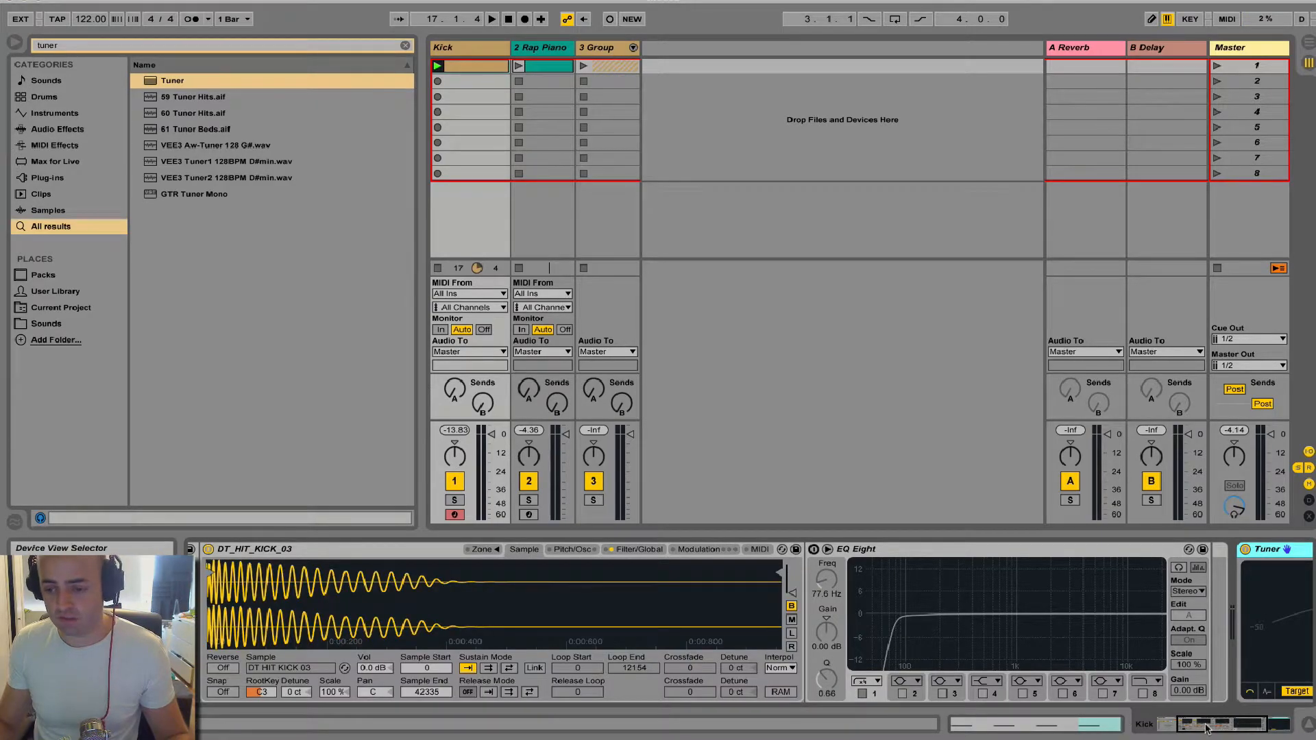
{"action": "left_click_drag", "start_coordinate": [1201, 731], "coordinate": [1225, 730]}
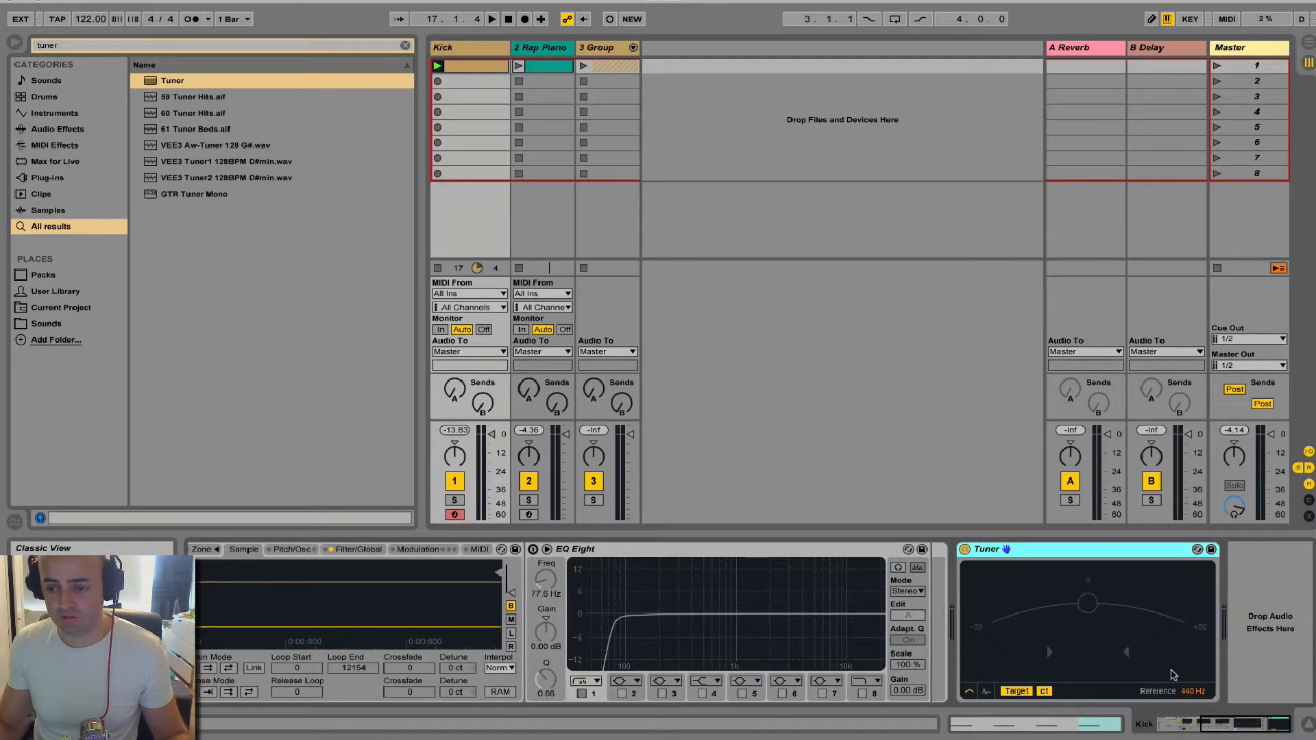
{"action": "left_click", "coordinate": [438, 66]}
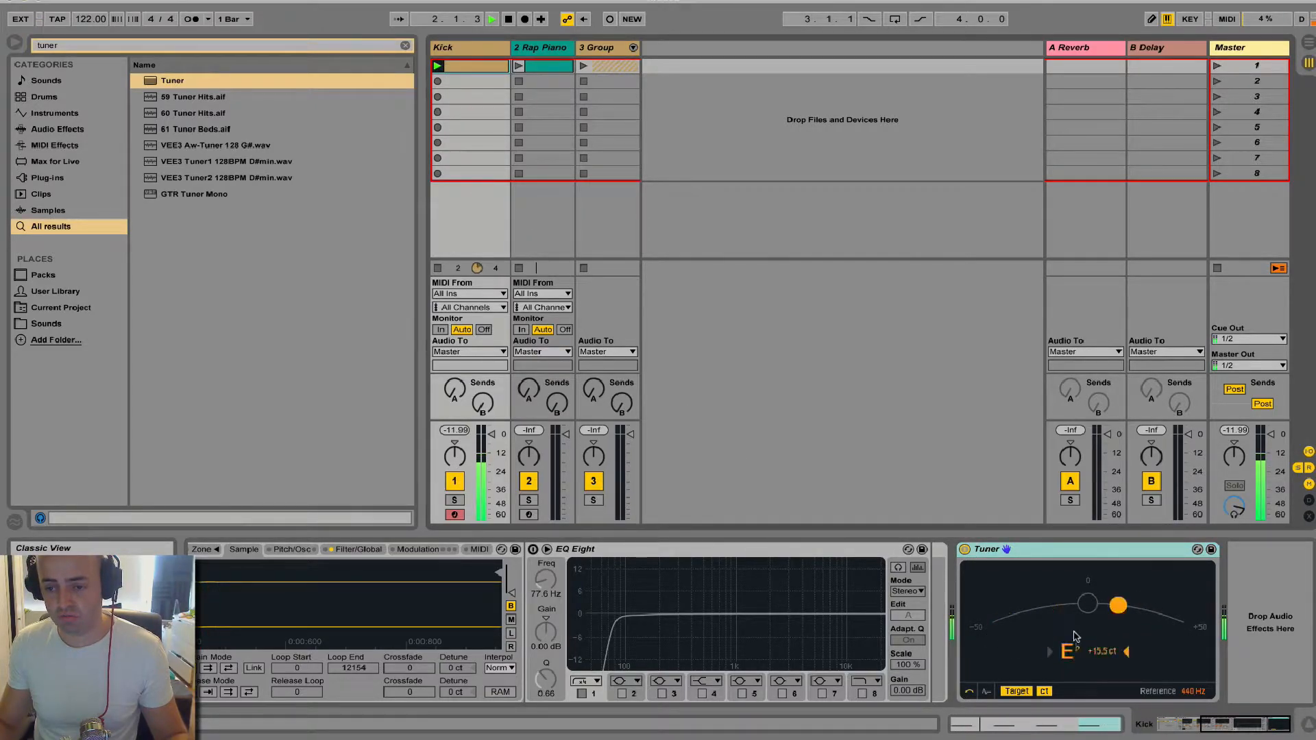
Step: Try deleting the EQ Eight from the Kick chain and recheck the kick's pitch on the Tuner before stopping playback
{"action": "left_click_drag", "start_coordinate": [1239, 731], "coordinate": [1227, 731]}
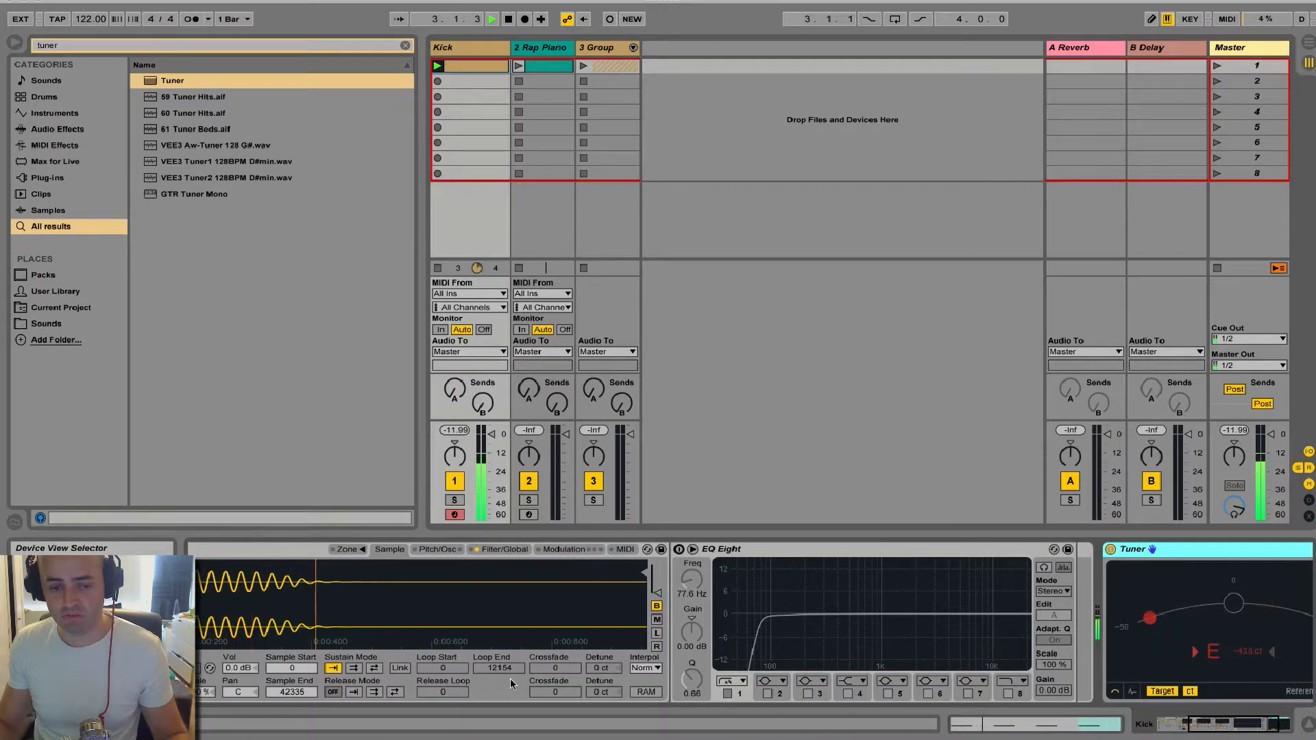
{"action": "left_click", "coordinate": [730, 559]}
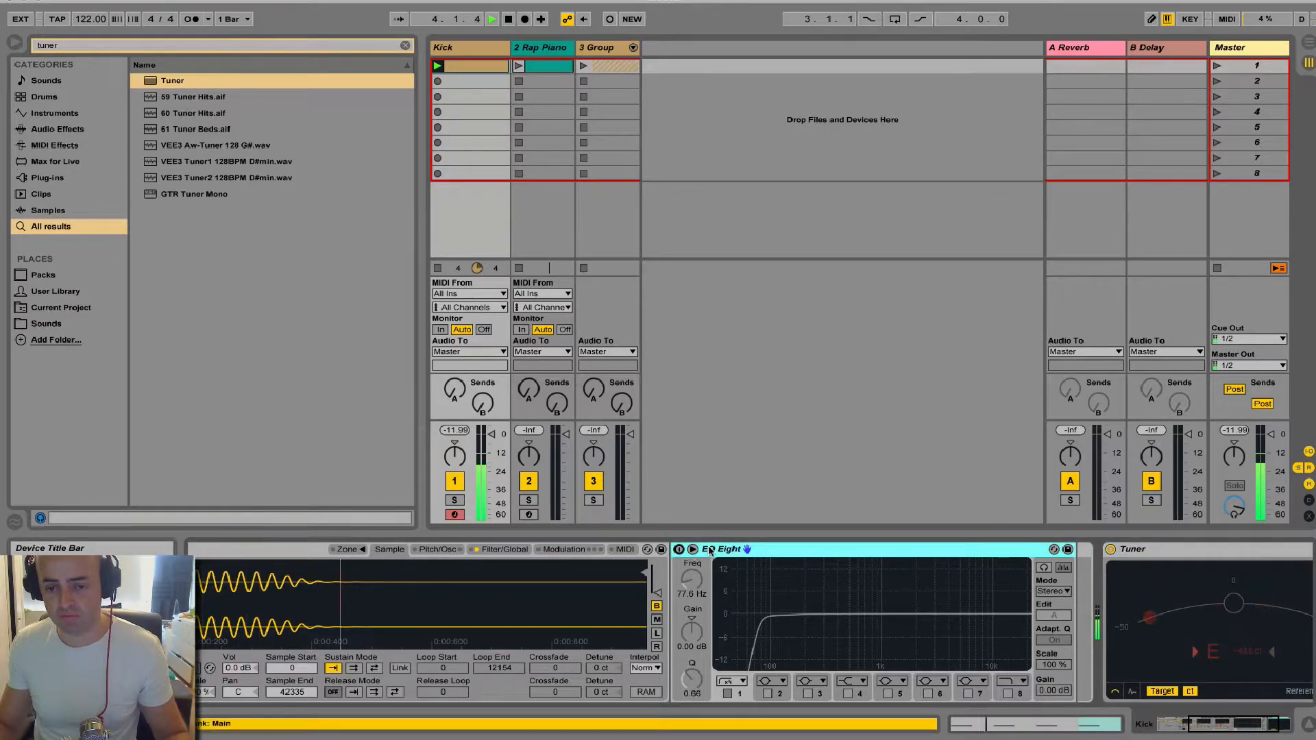
{"action": "key", "text": "Delete"}
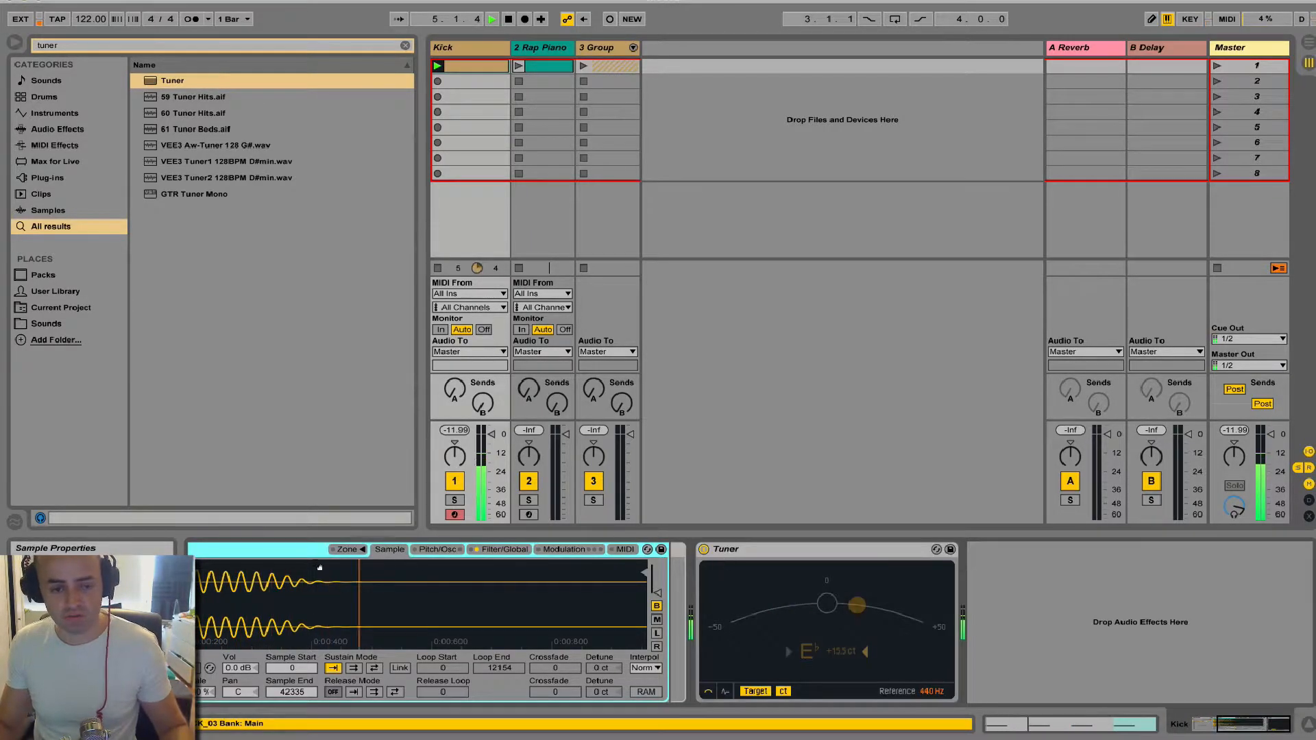
{"action": "left_click_drag", "start_coordinate": [1212, 725], "coordinate": [1200, 725]}
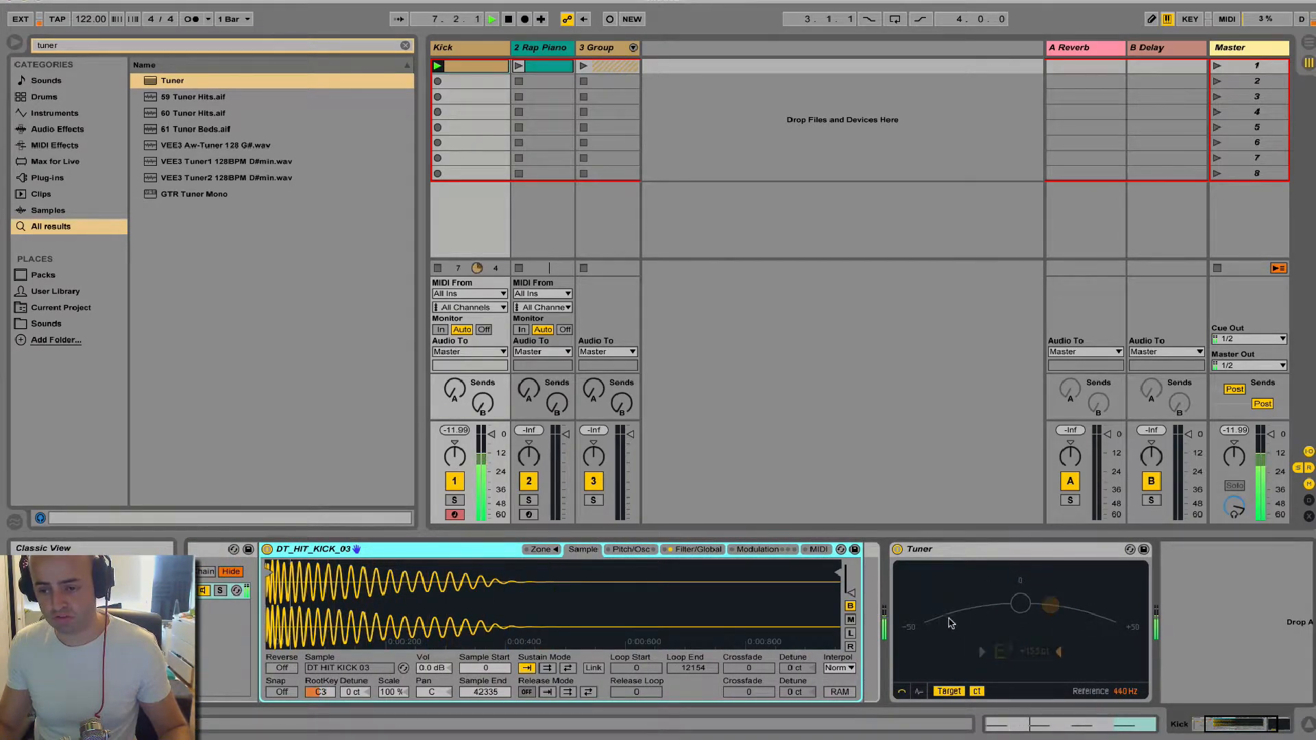
{"action": "mouse_move", "coordinate": [268, 568]}
{"action": "left_mouse_down"}
{"action": "mouse_move", "coordinate": [521, 582]}
{"action": "mouse_move", "coordinate": [268, 574]}
{"action": "left_mouse_up"}
{"action": "key", "text": "space"}
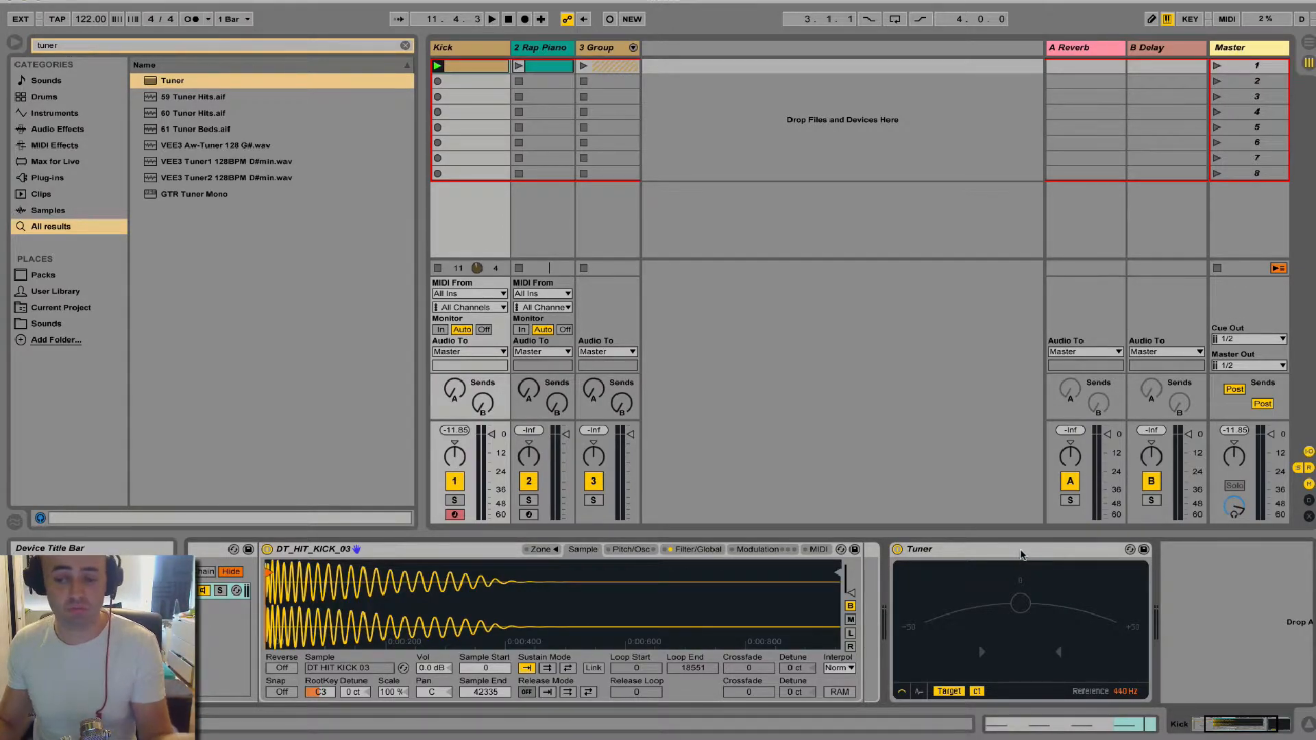
{"action": "left_click", "coordinate": [1021, 552]}
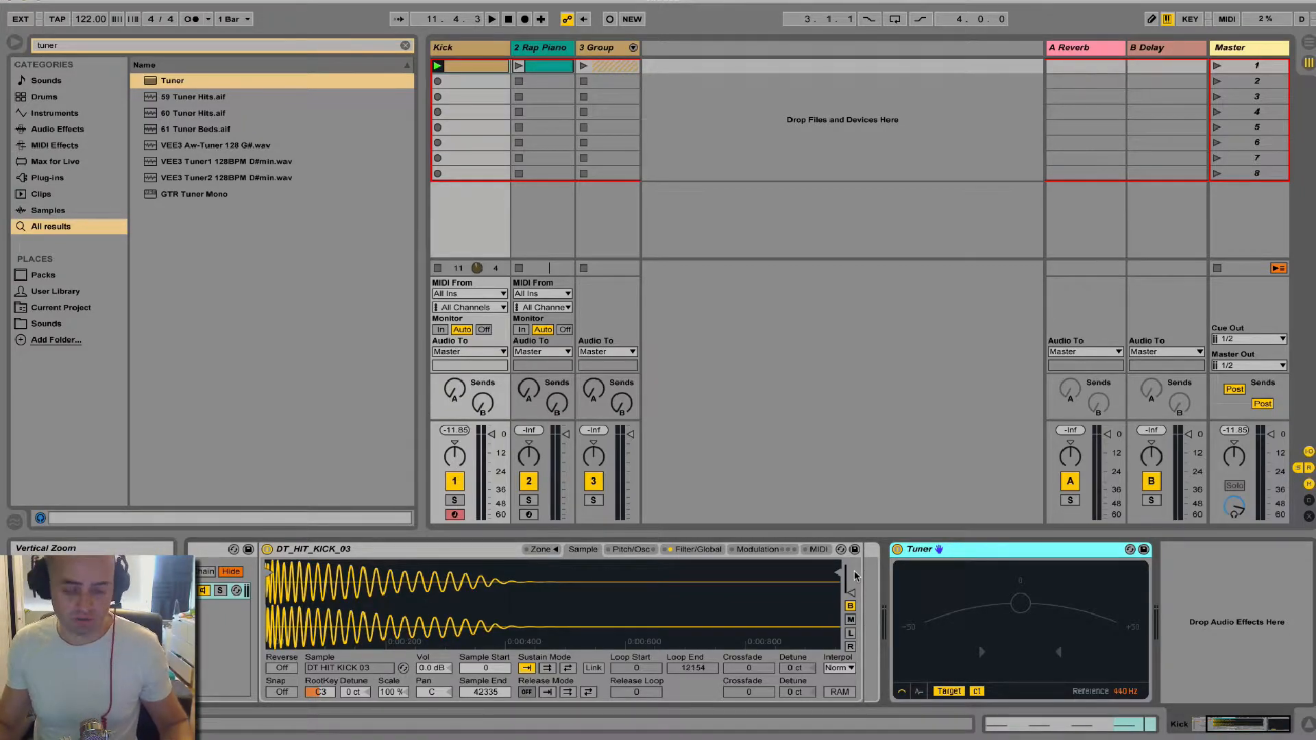
{"action": "left_click", "coordinate": [423, 550]}
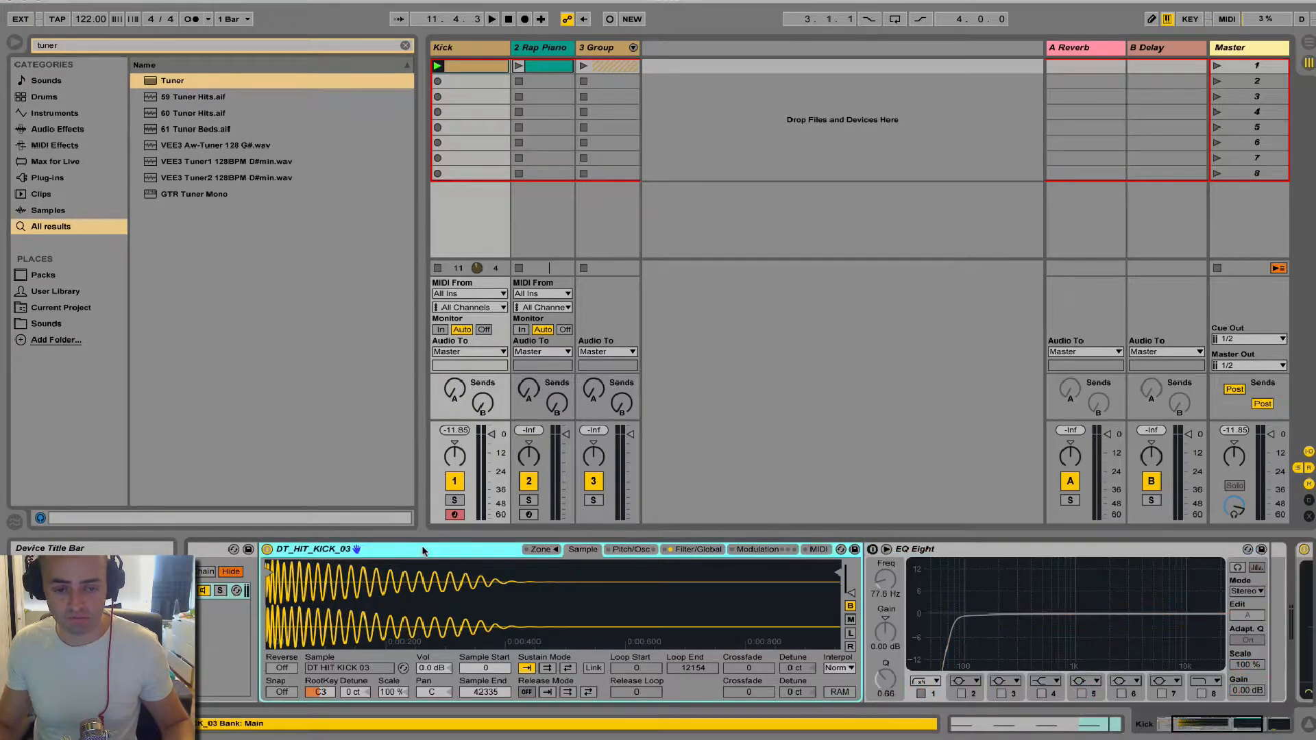
Step: Search the browser for "opera" and add Operator as a second chain in the Kick track's Instrument Rack
{"action": "left_click_drag", "start_coordinate": [1265, 726], "coordinate": [1224, 730]}
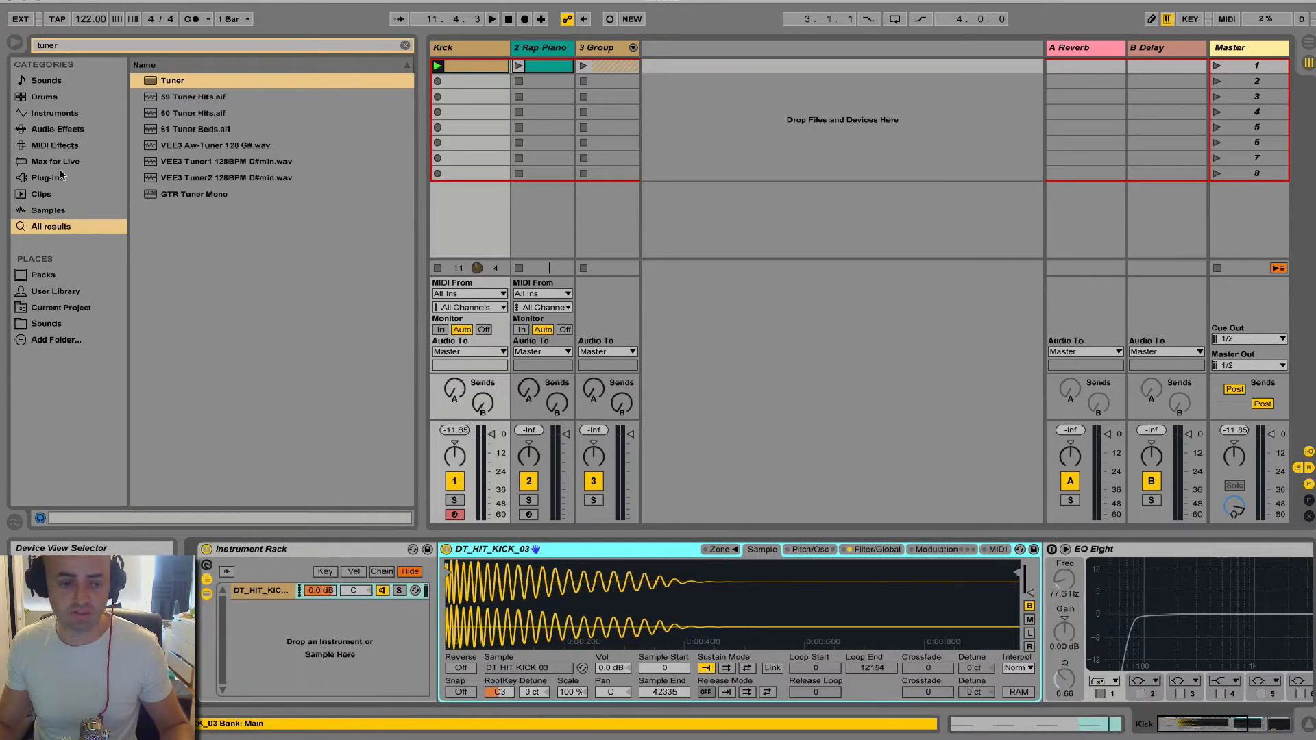
{"action": "left_click", "coordinate": [57, 46]}
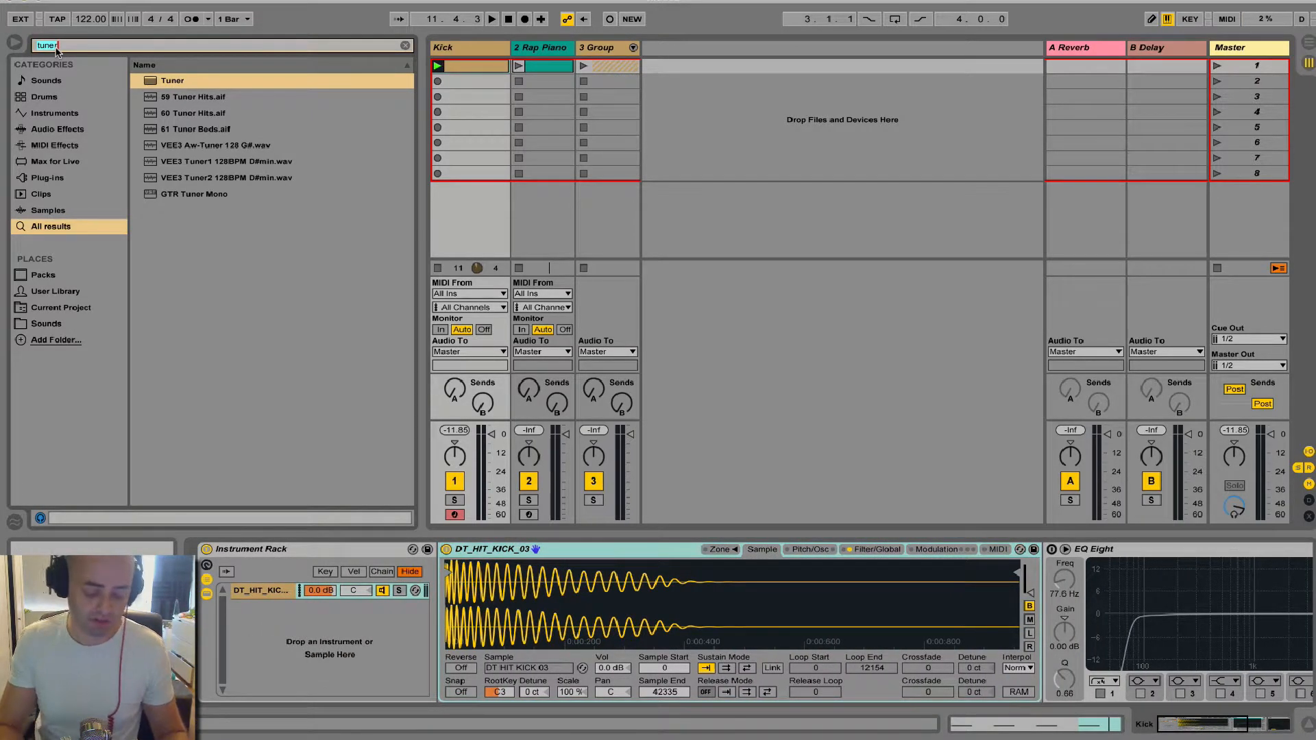
{"action": "type", "text": "opera"}
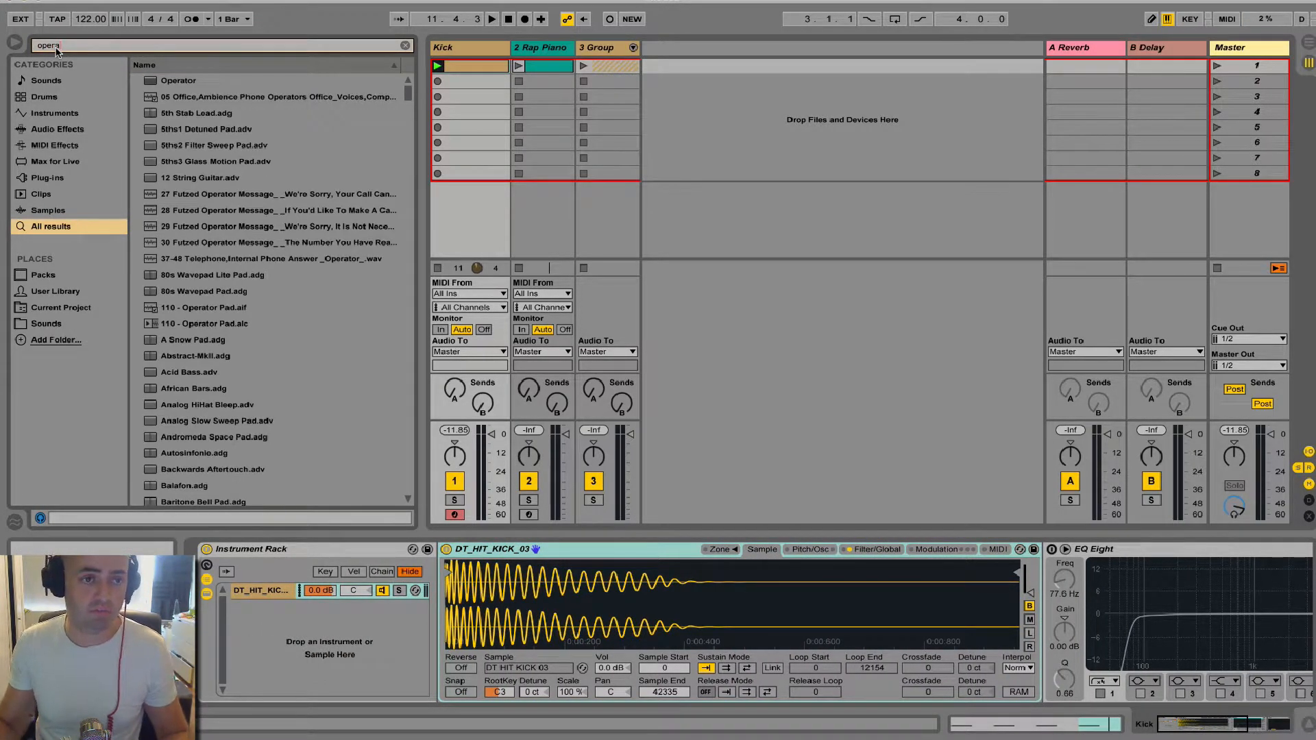
{"action": "key", "text": "Down"}
{"action": "key", "text": "Return"}
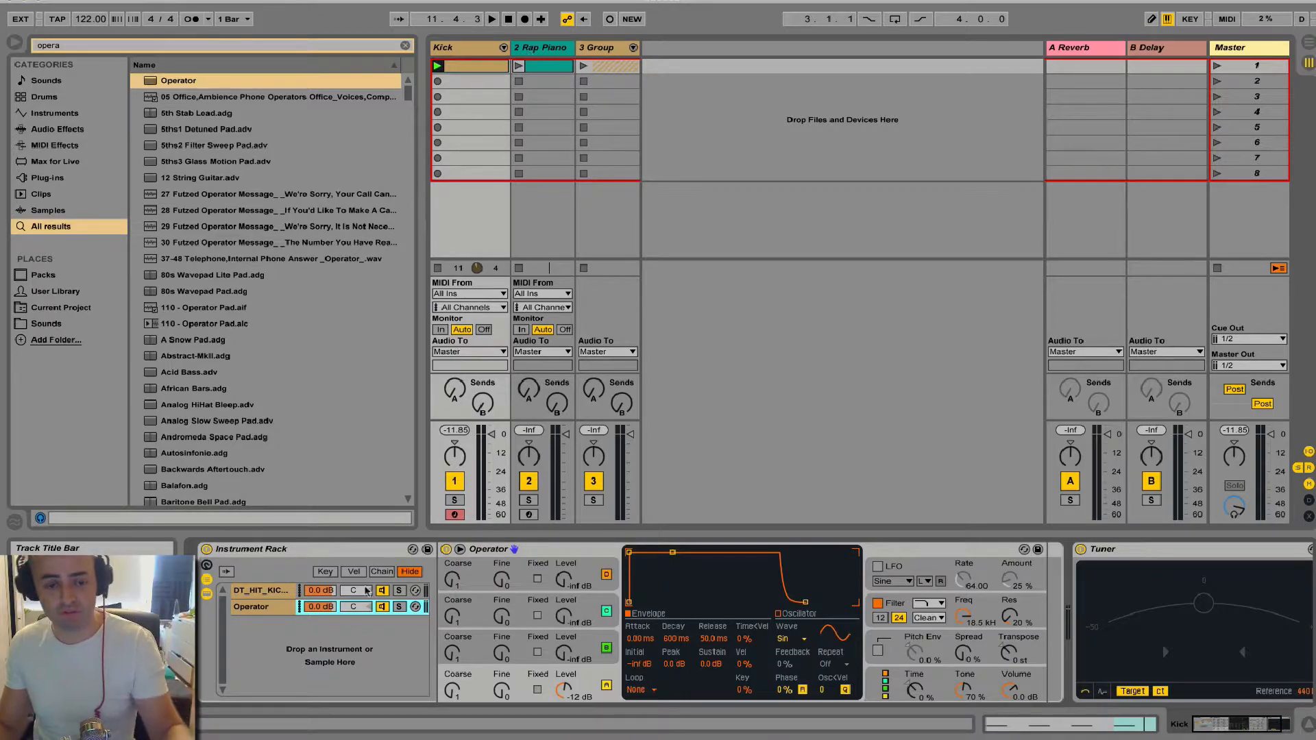
{"action": "left_click", "coordinate": [277, 608]}
{"action": "left_click", "coordinate": [292, 551]}
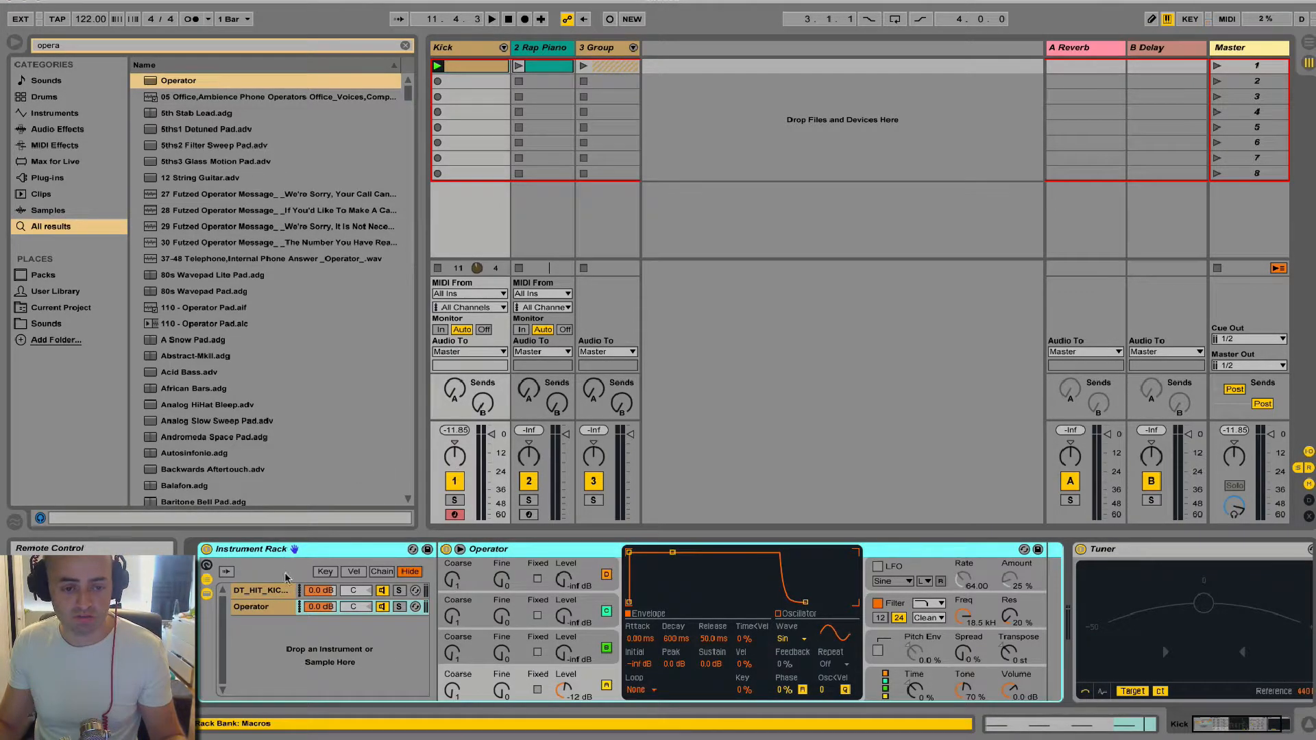
{"action": "left_click", "coordinate": [292, 609]}
{"action": "right_click", "coordinate": [322, 553]}
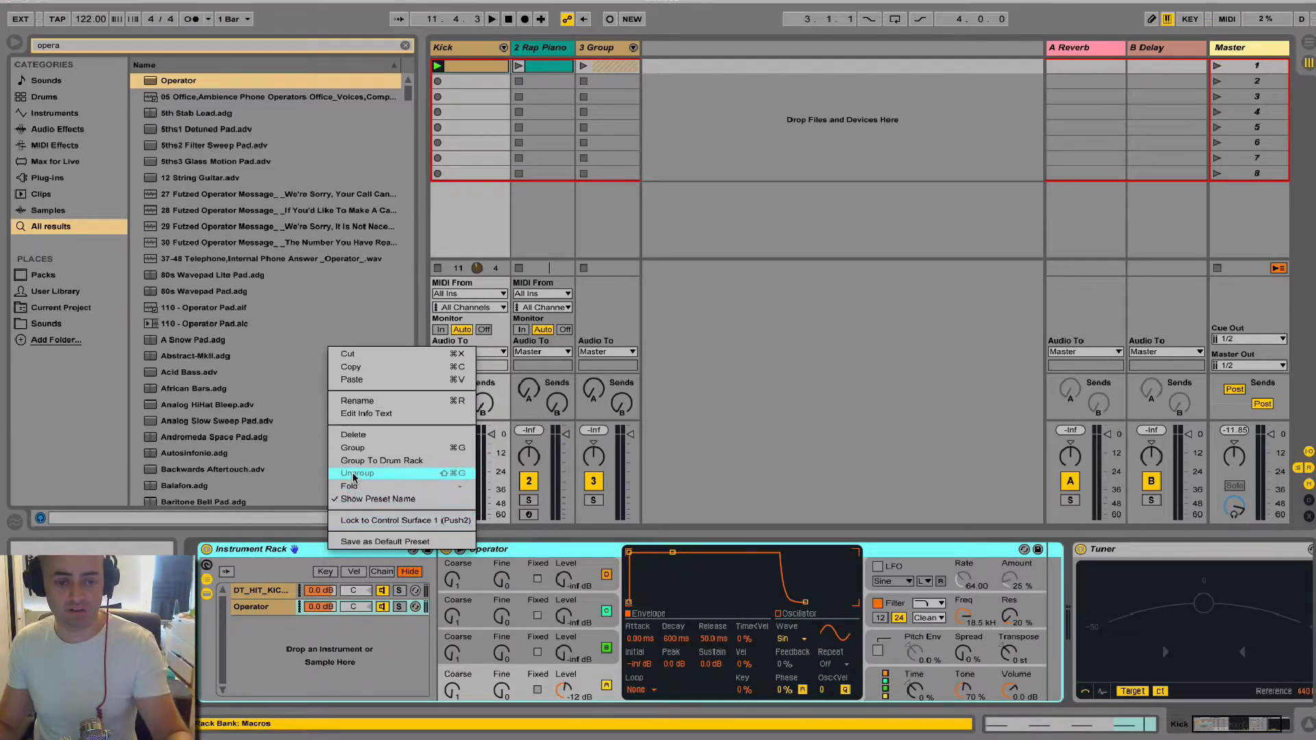
{"action": "left_click", "coordinate": [291, 550]}
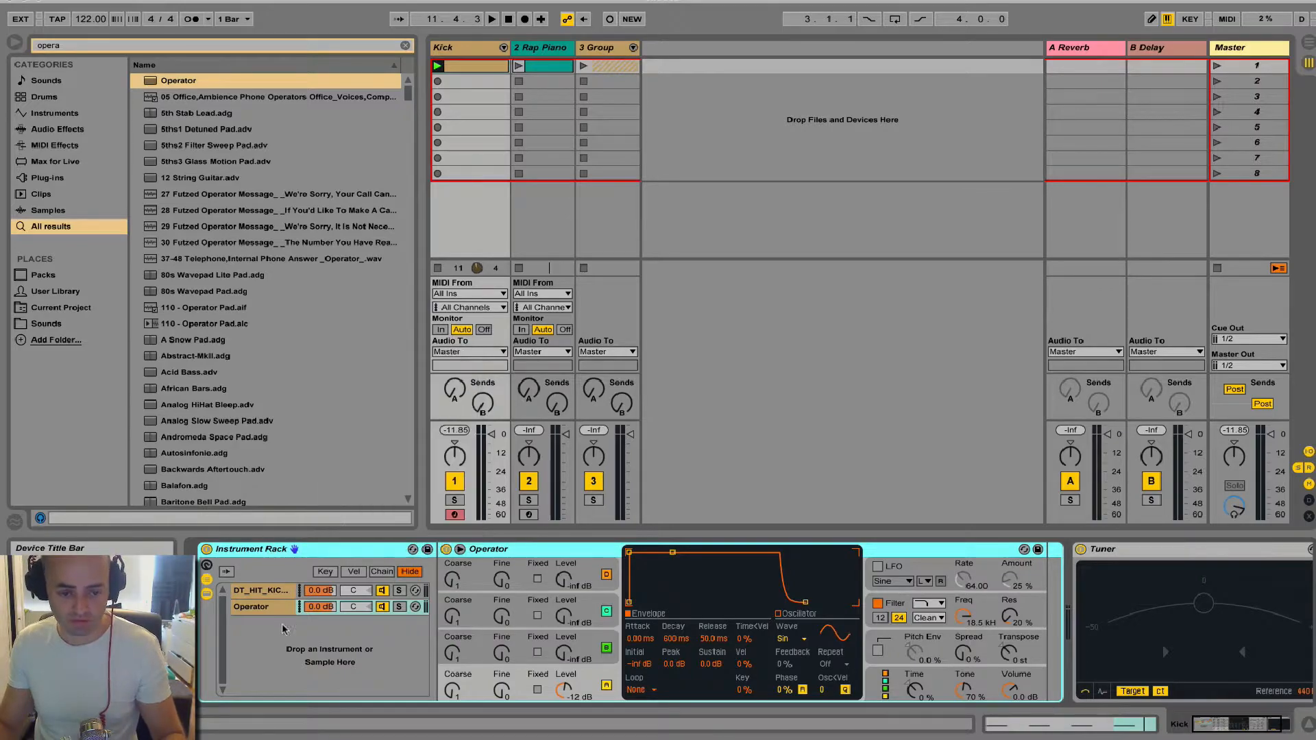
Step: Enable Fixed frequency mode for oscillator A of the Operator in the Kick rack and set its frequency to about 112 Hz
{"action": "left_click", "coordinate": [254, 615]}
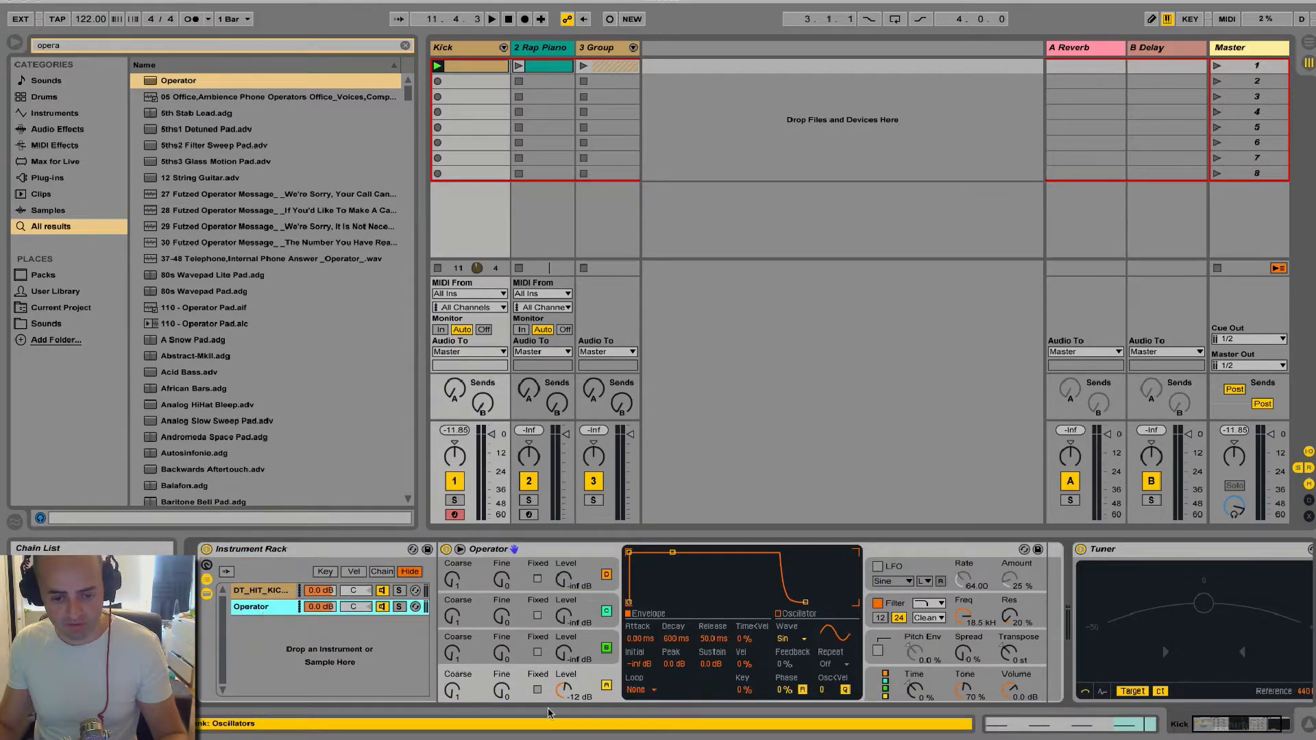
{"action": "left_click", "coordinate": [538, 689]}
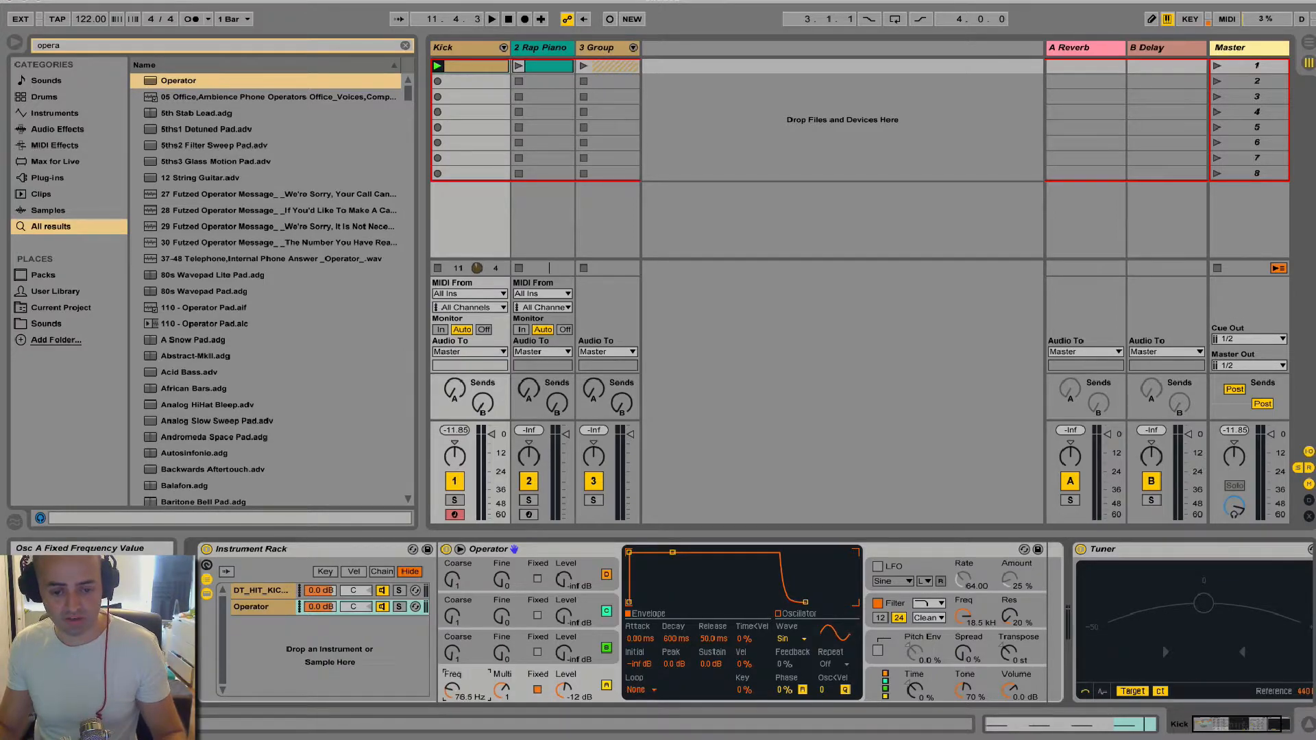
{"action": "mouse_move", "coordinate": [453, 689]}
{"action": "left_mouse_down"}
{"action": "mouse_move", "coordinate": [452, 676]}
{"action": "mouse_move", "coordinate": [453, 696]}
{"action": "left_mouse_up"}
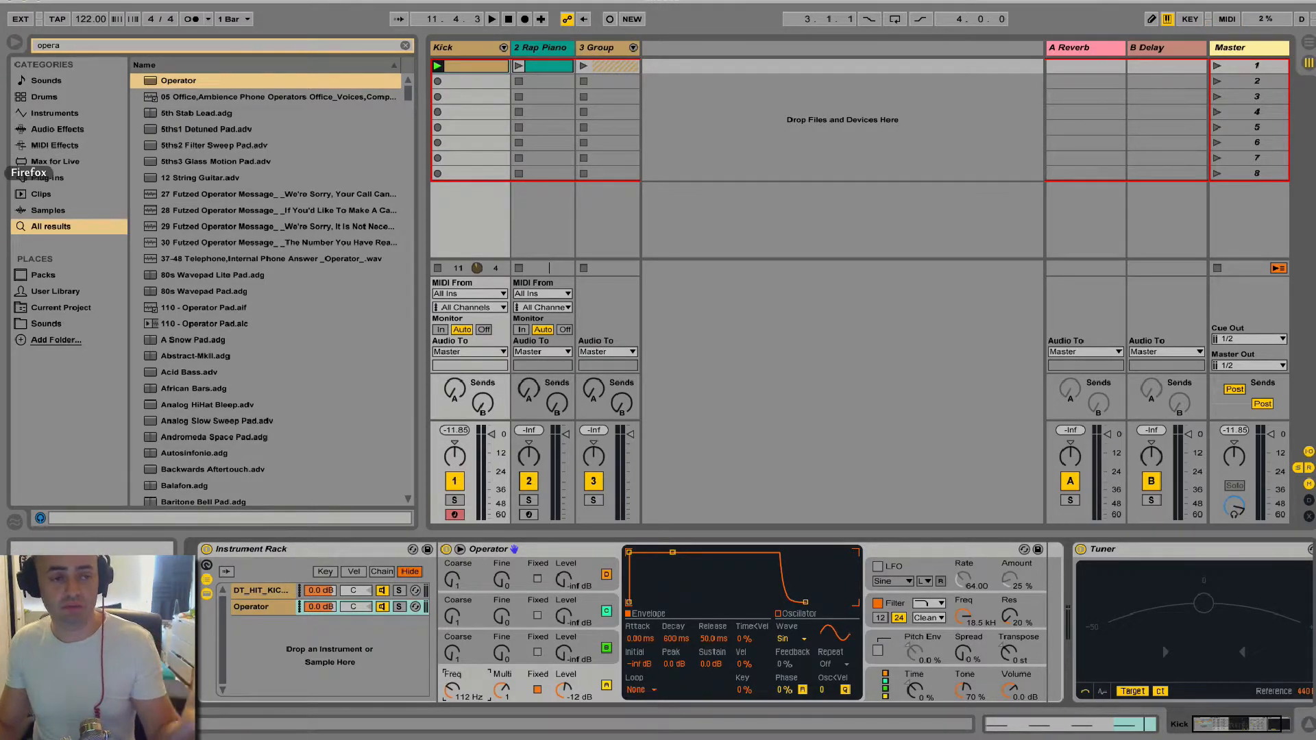
Step: Look up C2 in the note-frequency table in Firefox, and set oscillator A's fixed frequency to 65.4 Hz in Ableton Live
{"action": "left_click", "coordinate": [6, 172]}
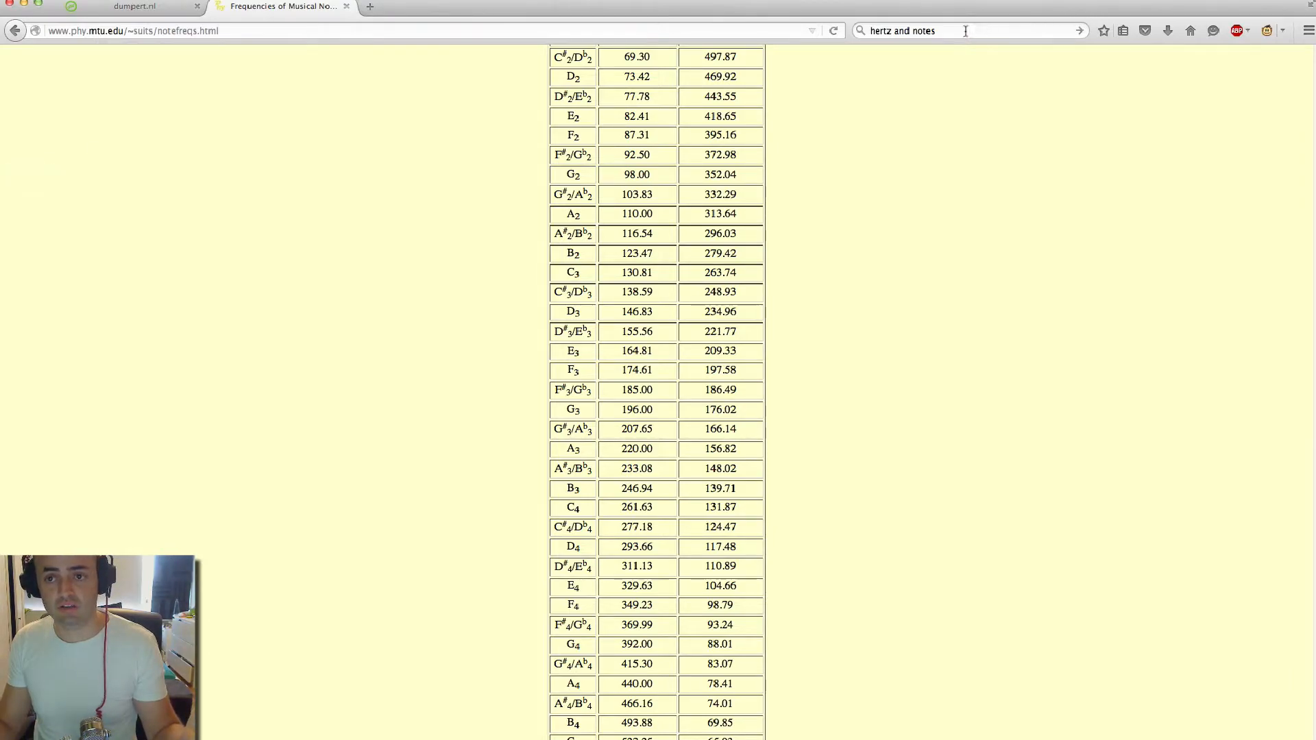
{"action": "left_click", "coordinate": [197, 7]}
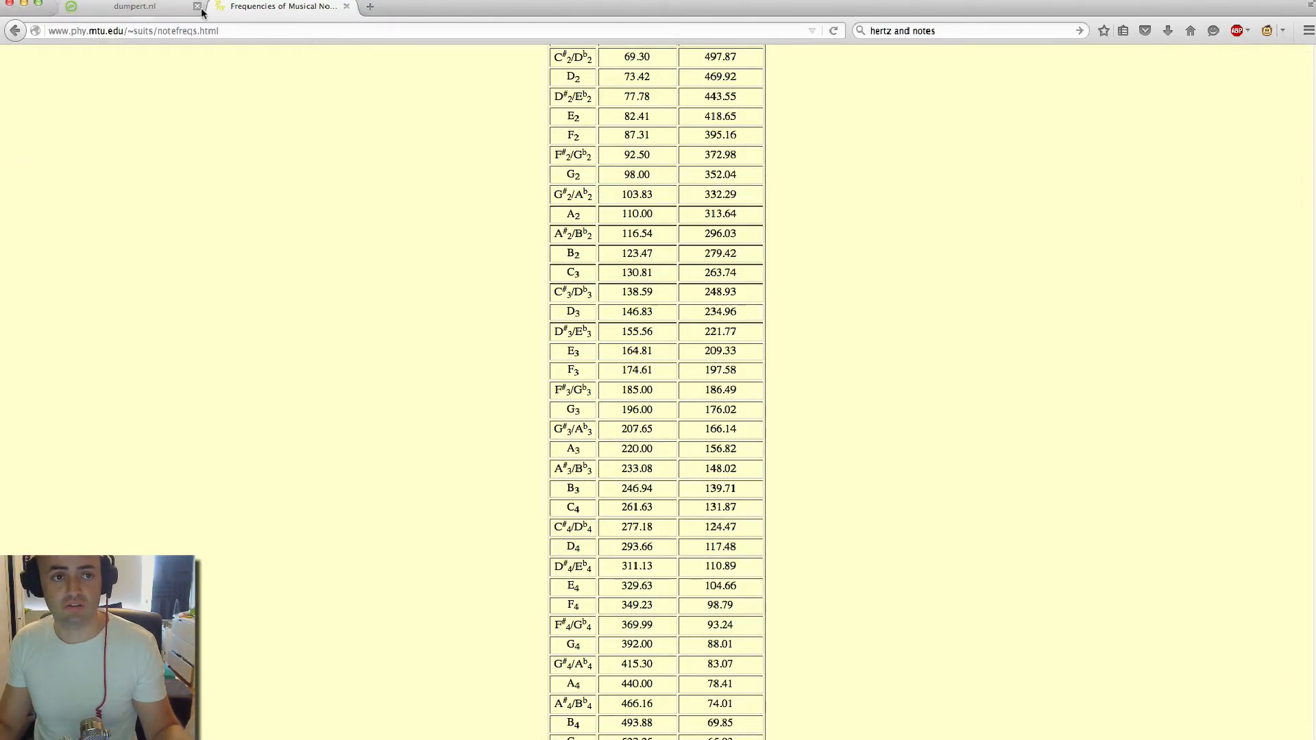
{"action": "scroll", "coordinate": [1011, 279], "scroll_direction": "up", "scroll_amount": 5}
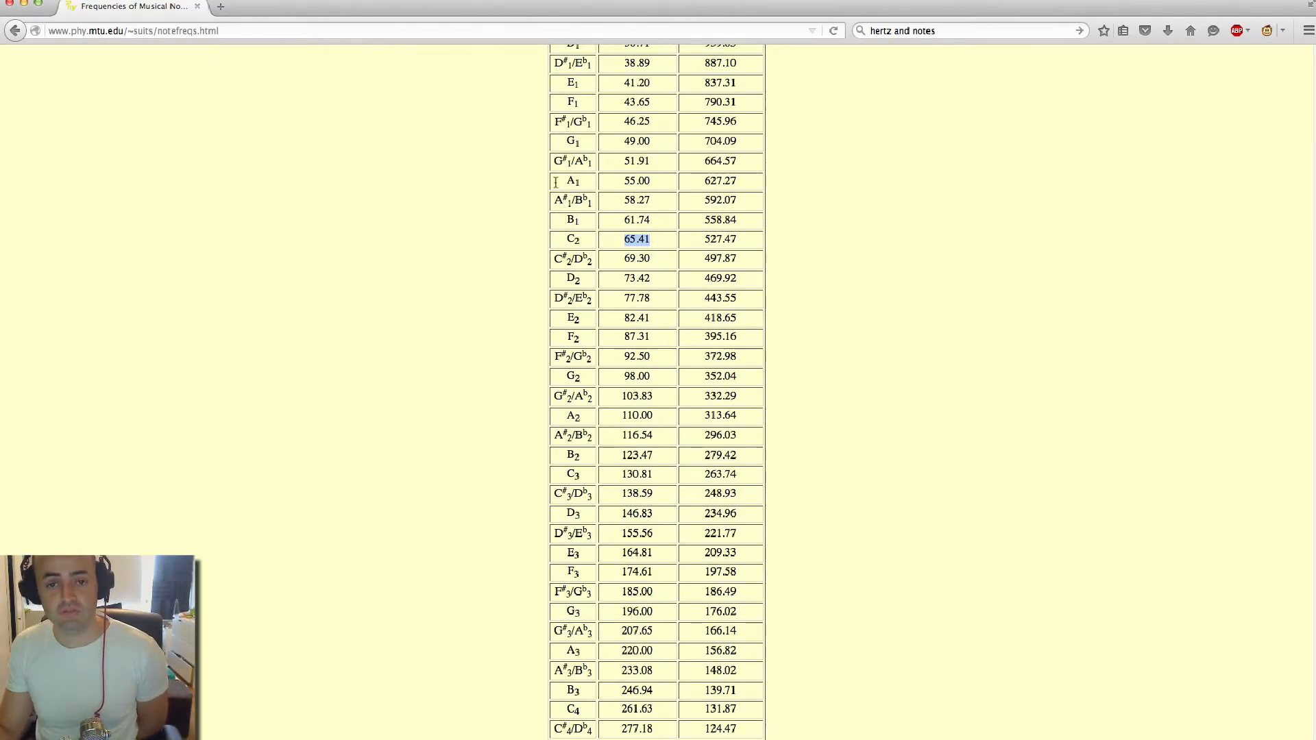
{"action": "left_click", "coordinate": [14, 226]}
{"action": "type", "text": "65.4 Hz"}
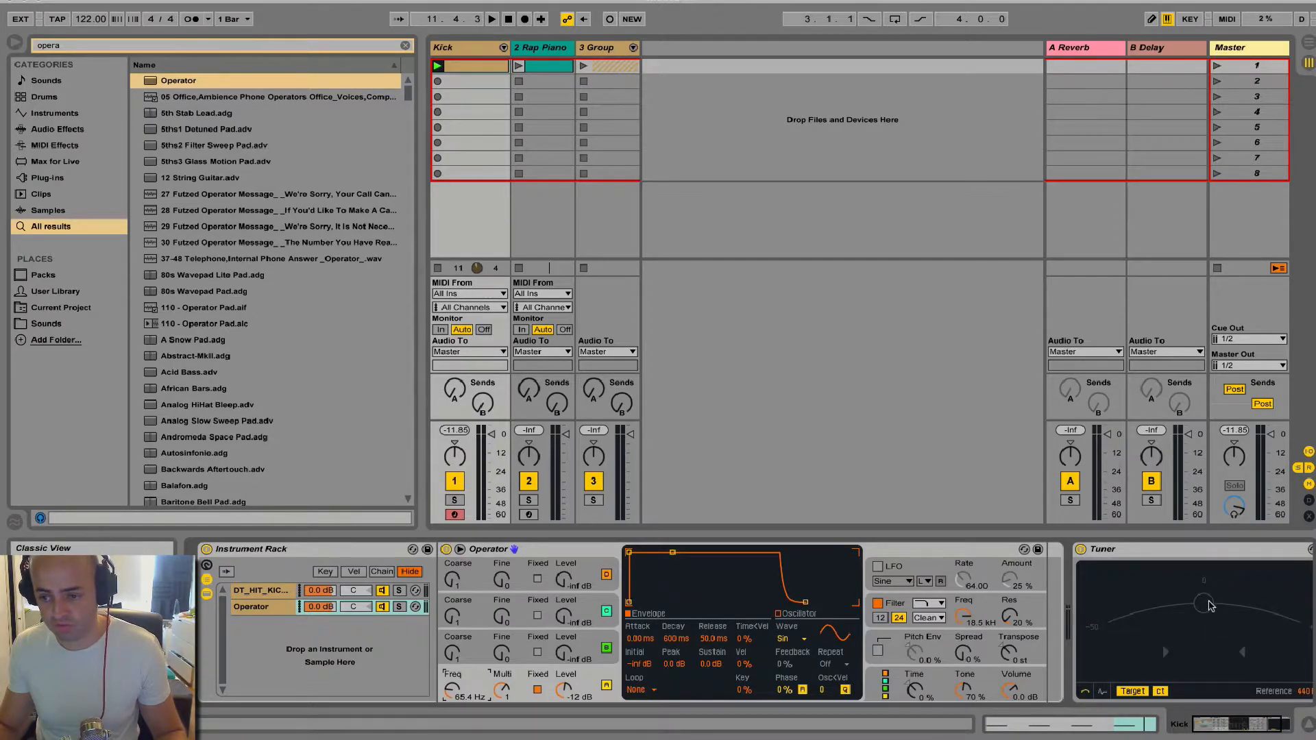
Step: Activate the EQ Eight in the DT_HIT_KICK_03 chain and raise its low-cut frequency to 105 Hz while auditioning the kick clip
{"action": "left_click", "coordinate": [262, 591]}
{"action": "left_click_drag", "start_coordinate": [1205, 723], "coordinate": [1234, 722]}
{"action": "left_click", "coordinate": [711, 549]}
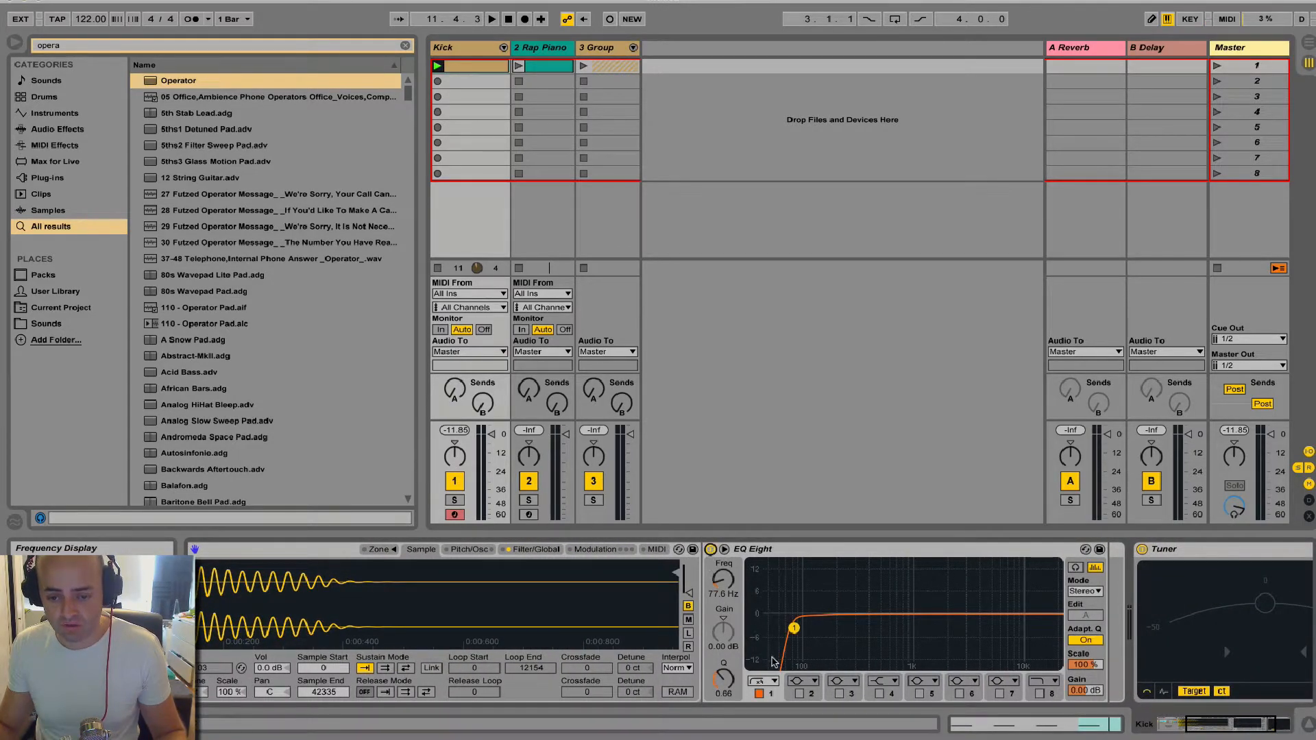
{"action": "left_click_drag", "start_coordinate": [723, 580], "coordinate": [724, 586]}
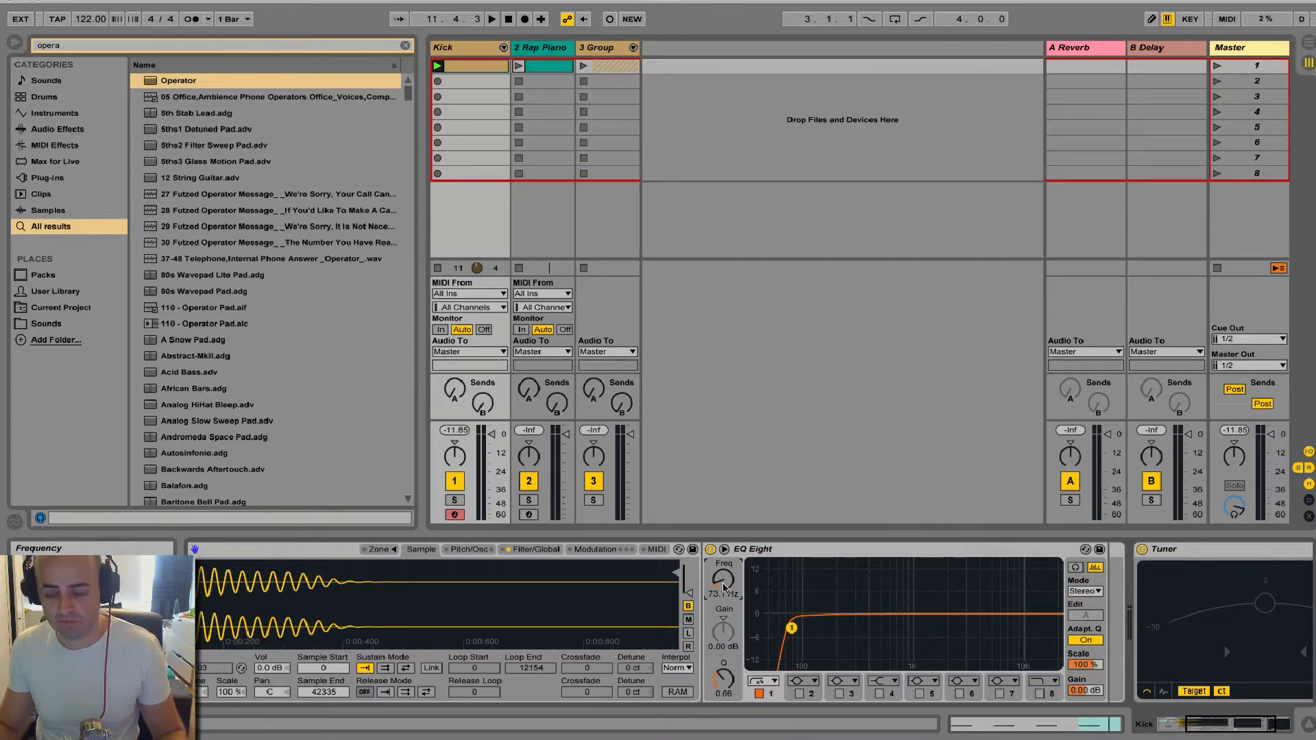
{"action": "key", "text": "space"}
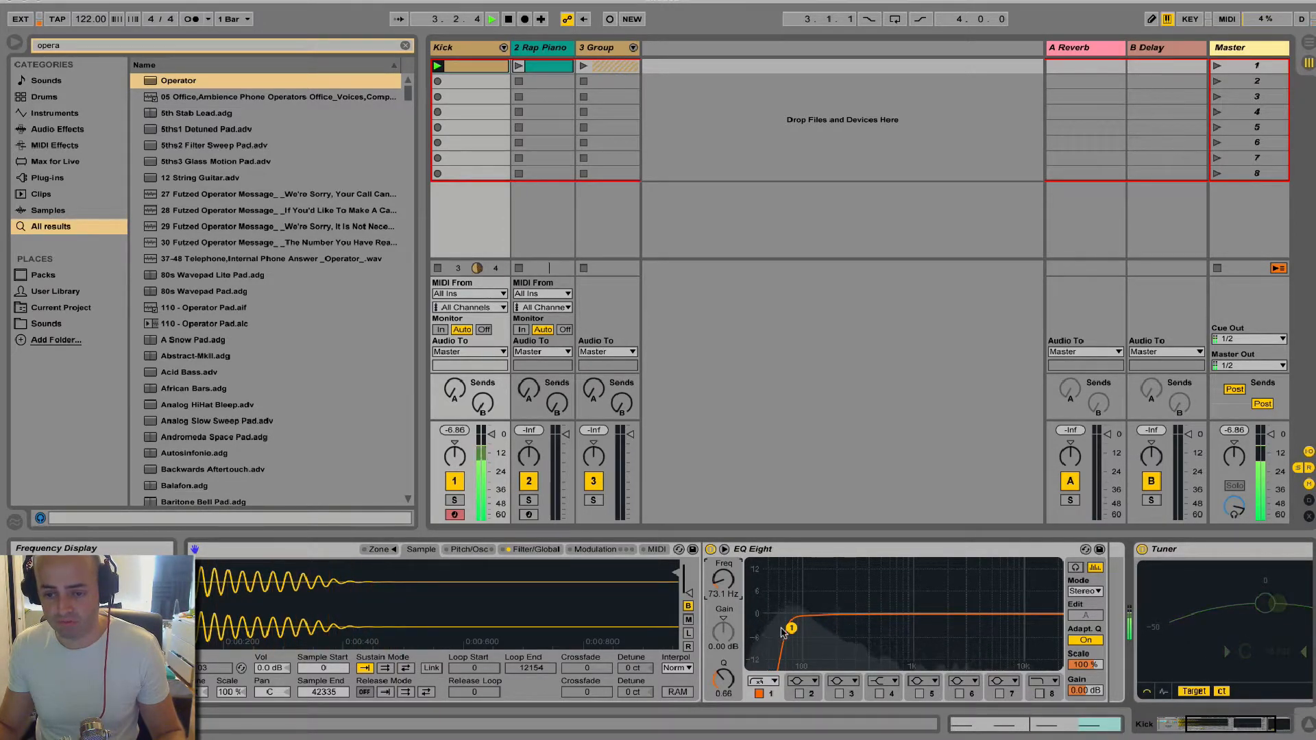
{"action": "left_click_drag", "start_coordinate": [723, 581], "coordinate": [724, 563]}
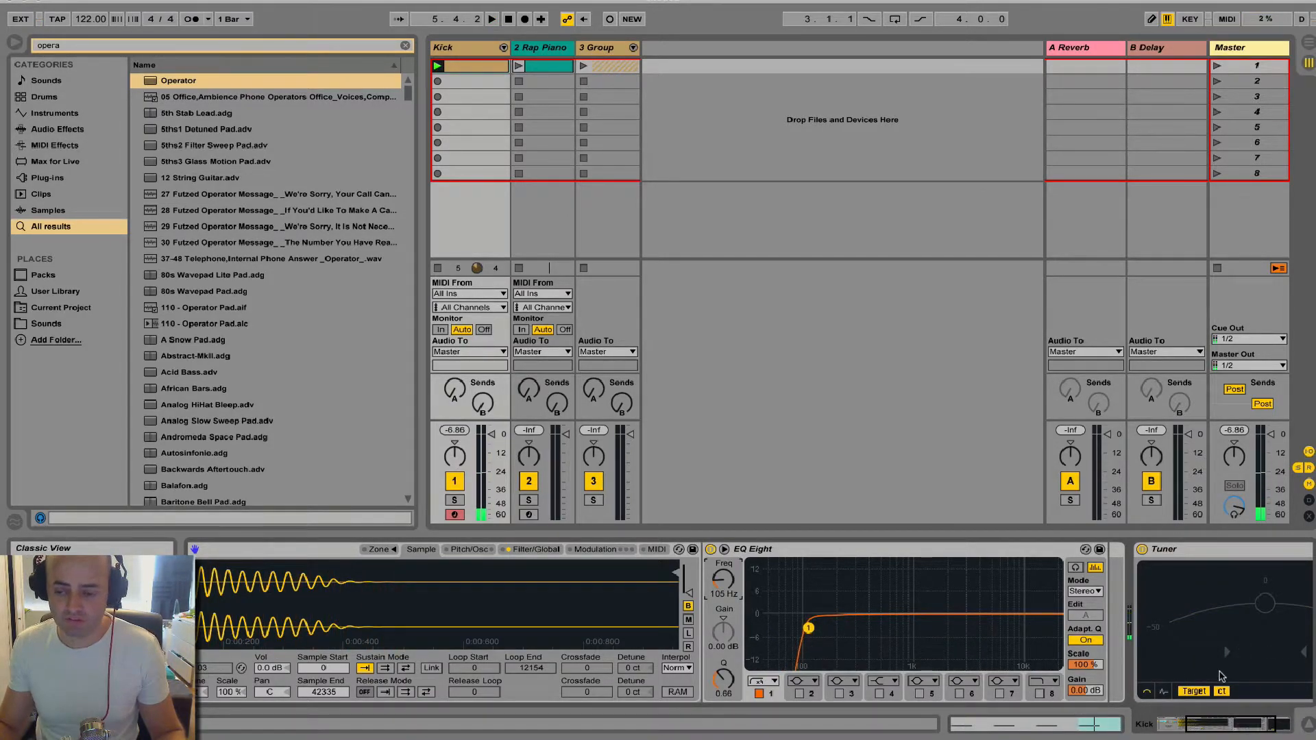
Step: Shape the Operator's oscillator A envelope into a short decay of about 279 ms with sustain at about -48 dB
{"action": "left_click_drag", "start_coordinate": [1234, 726], "coordinate": [1210, 729]}
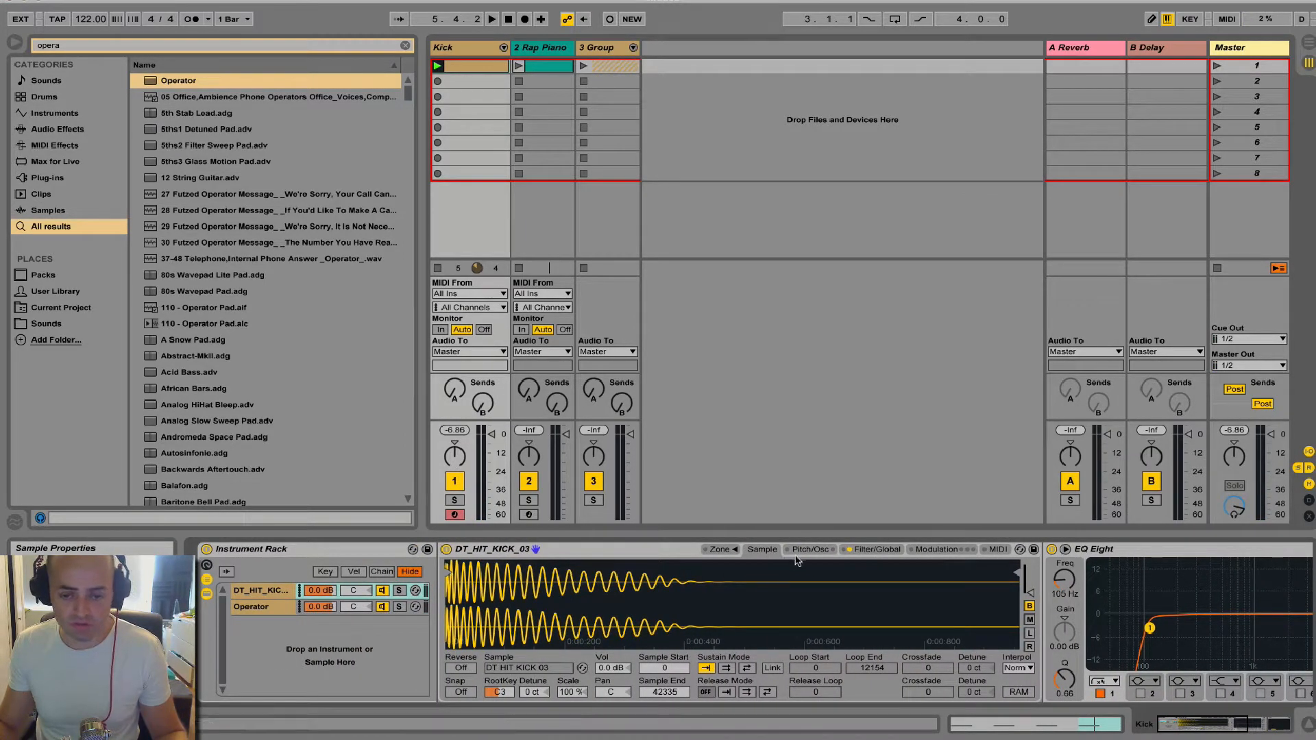
{"action": "left_click", "coordinate": [264, 607]}
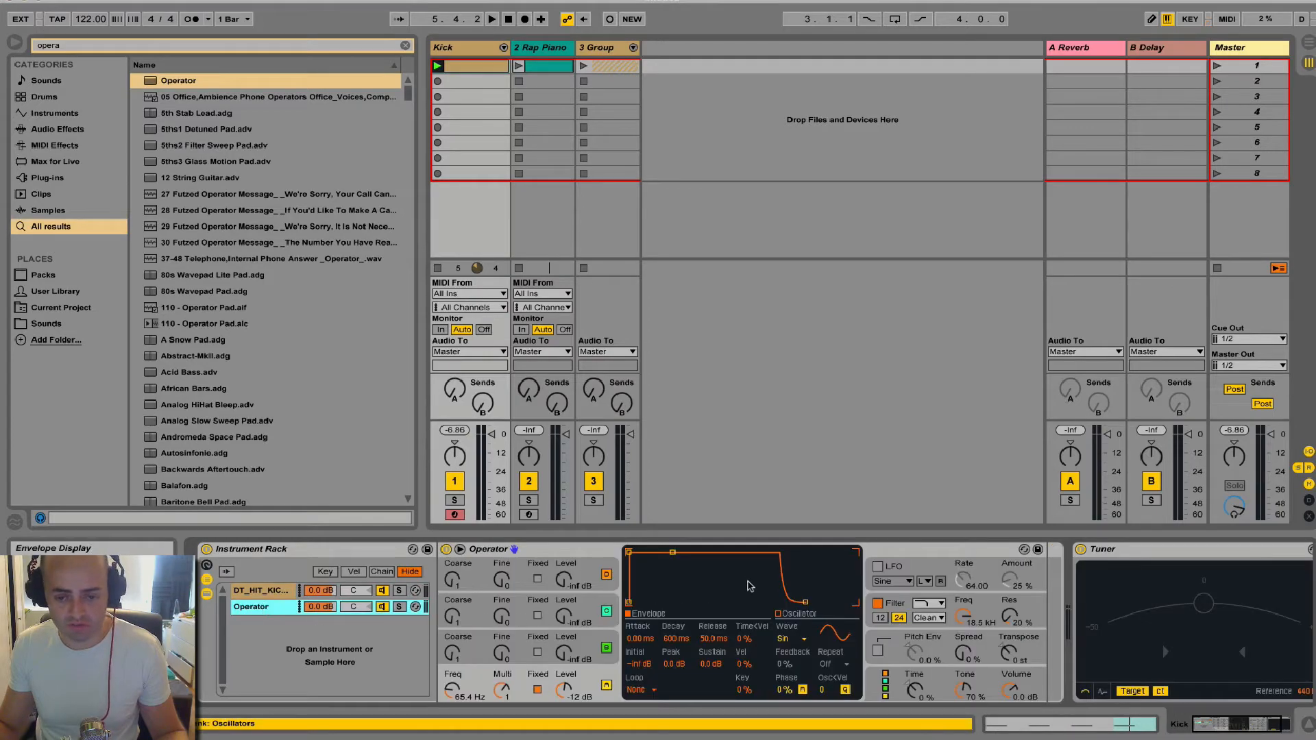
{"action": "left_click_drag", "start_coordinate": [673, 553], "coordinate": [667, 595]}
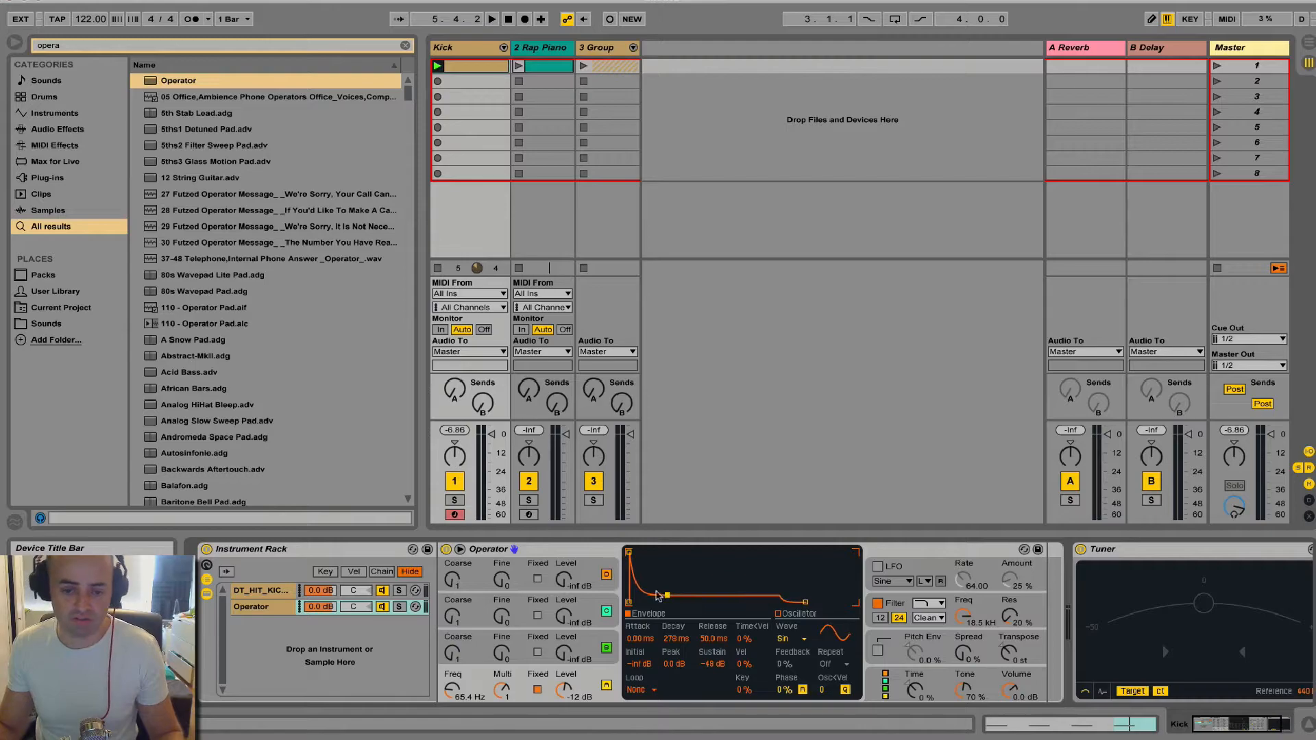
{"action": "left_click", "coordinate": [275, 610]}
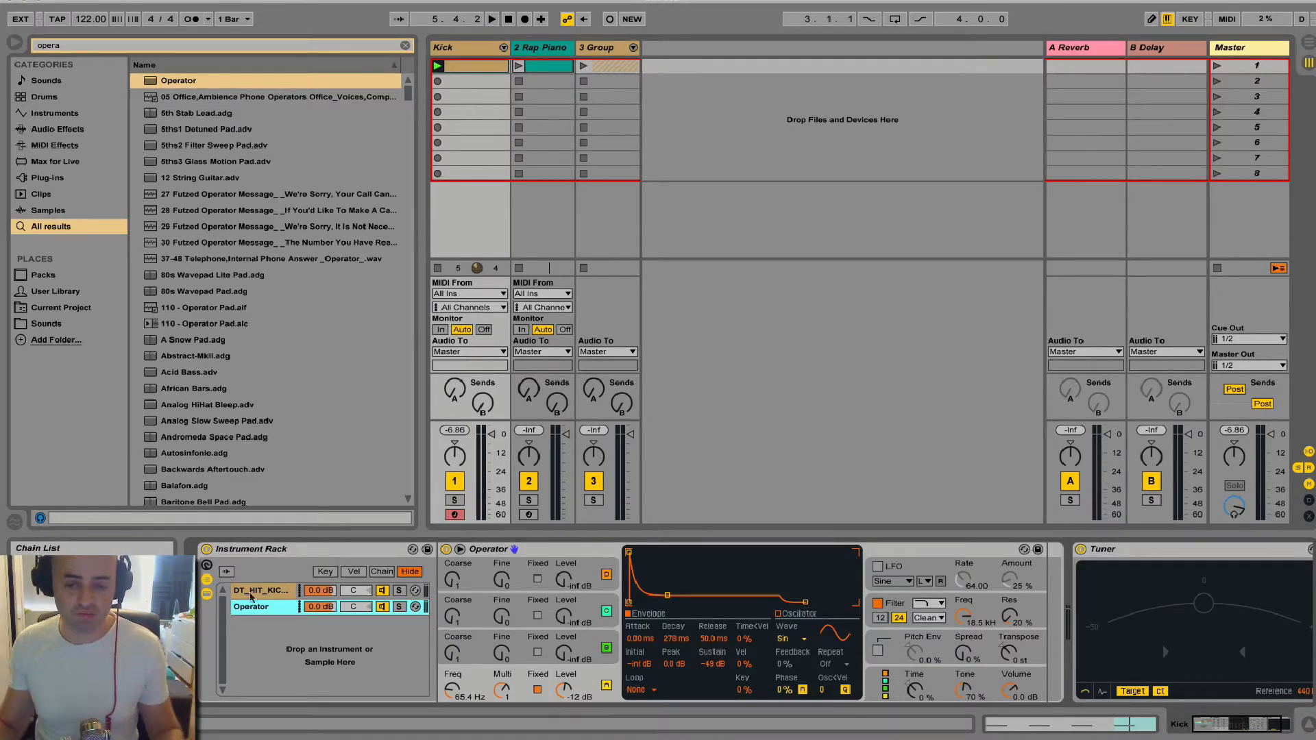
{"action": "mouse_move", "coordinate": [629, 554]}
{"action": "left_mouse_down"}
{"action": "mouse_move", "coordinate": [698, 554]}
{"action": "mouse_move", "coordinate": [631, 554]}
{"action": "left_mouse_up"}
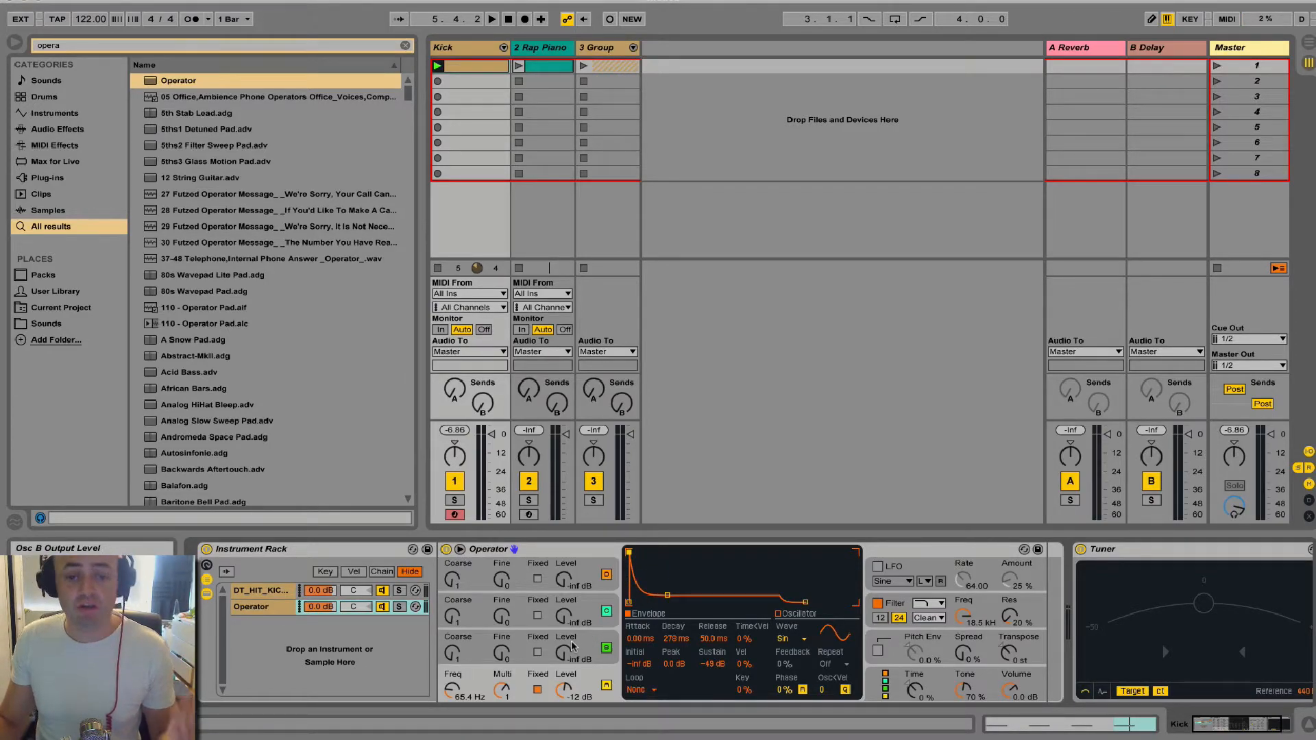
Step: Enable Fixed frequency mode for the Operator's oscillator B
{"action": "left_click", "coordinate": [577, 641]}
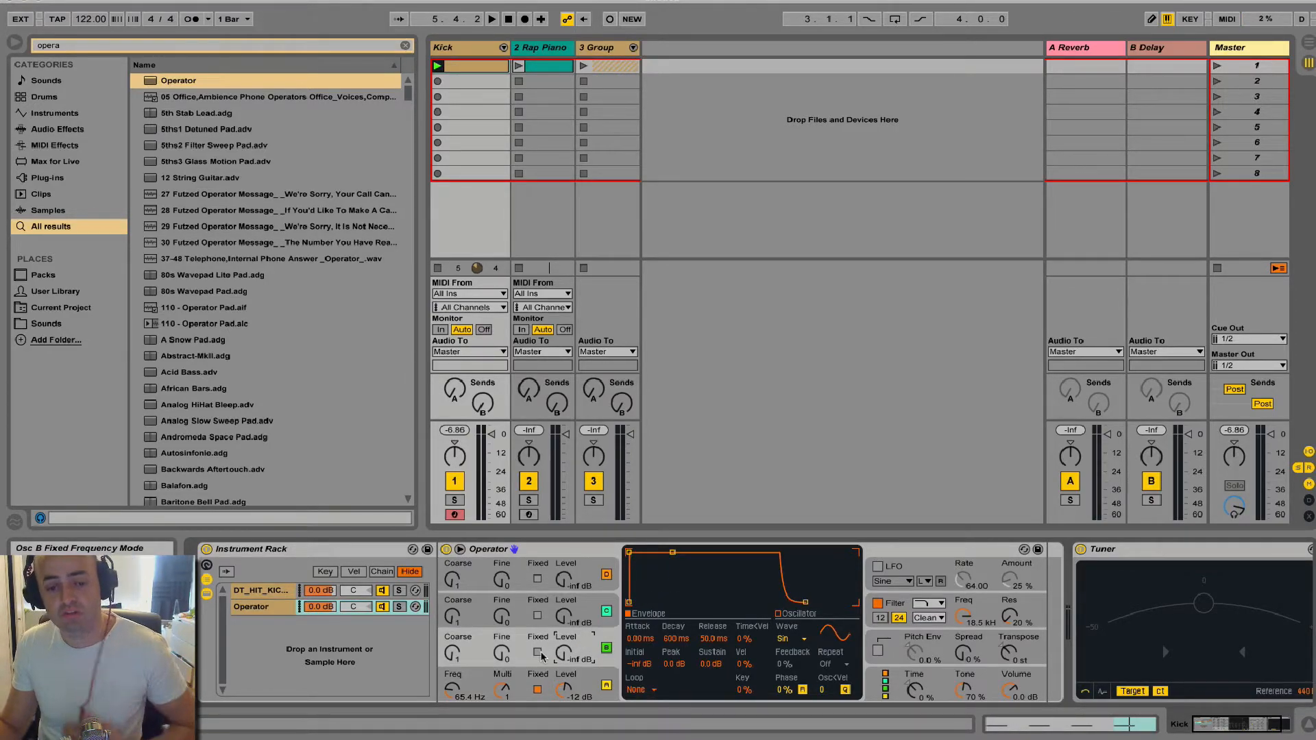
{"action": "left_click", "coordinate": [596, 580]}
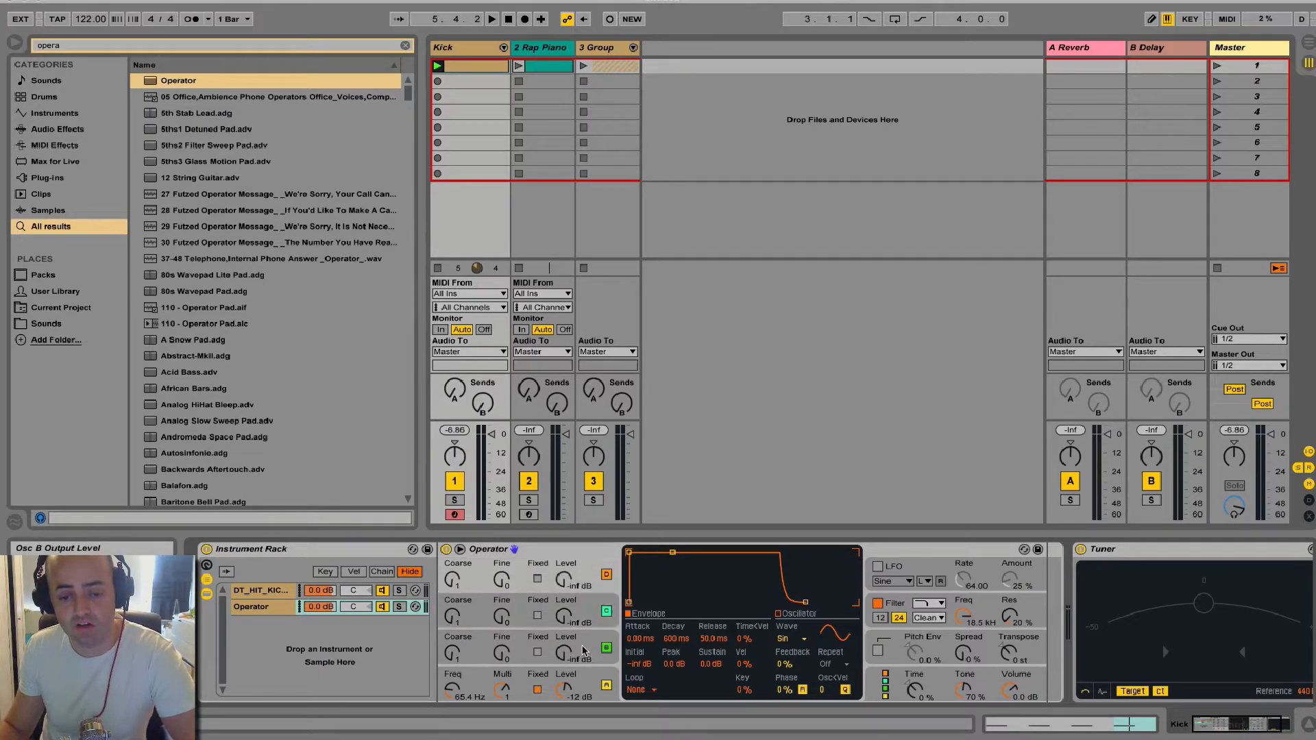
{"action": "left_click", "coordinate": [538, 652]}
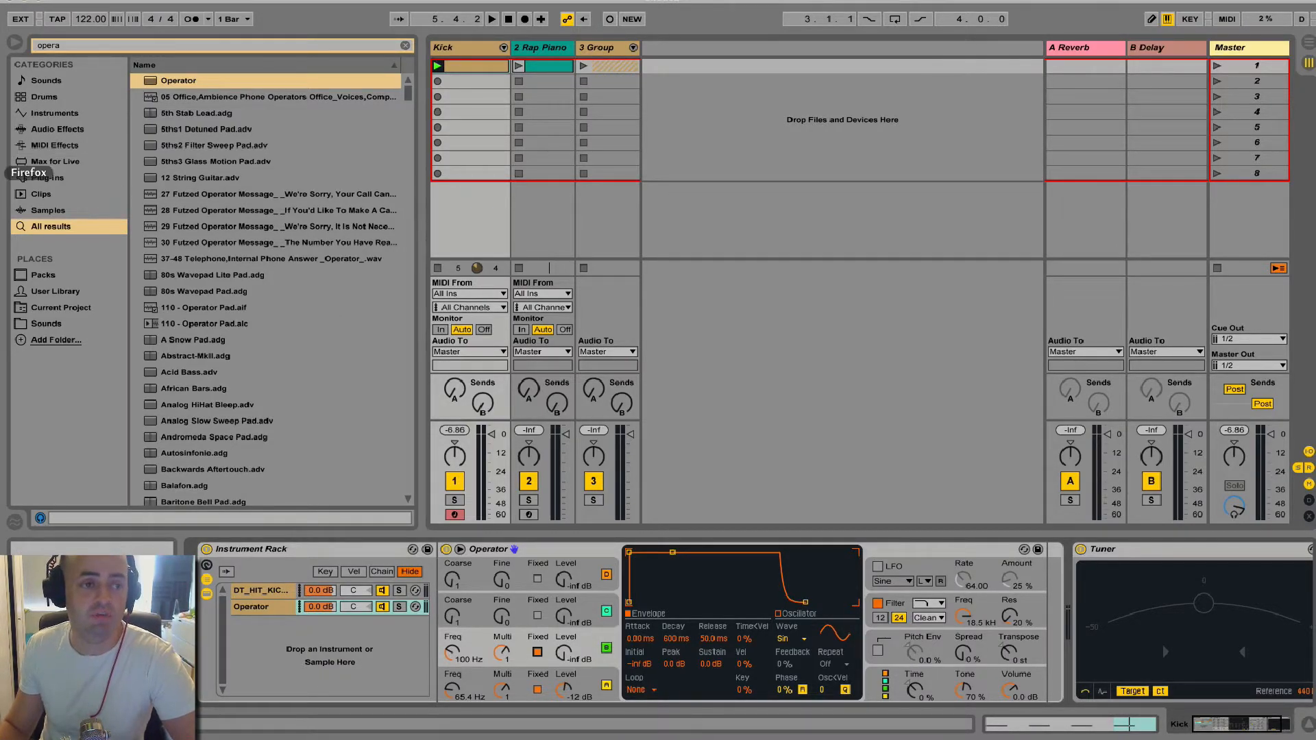
Step: Look up G3 in the note-frequency table in Firefox, and set oscillator B's fixed frequency to 196 Hz in Ableton Live
{"action": "left_click", "coordinate": [2, 177]}
{"action": "scroll", "coordinate": [605, 314], "scroll_direction": "down", "scroll_amount": 10}
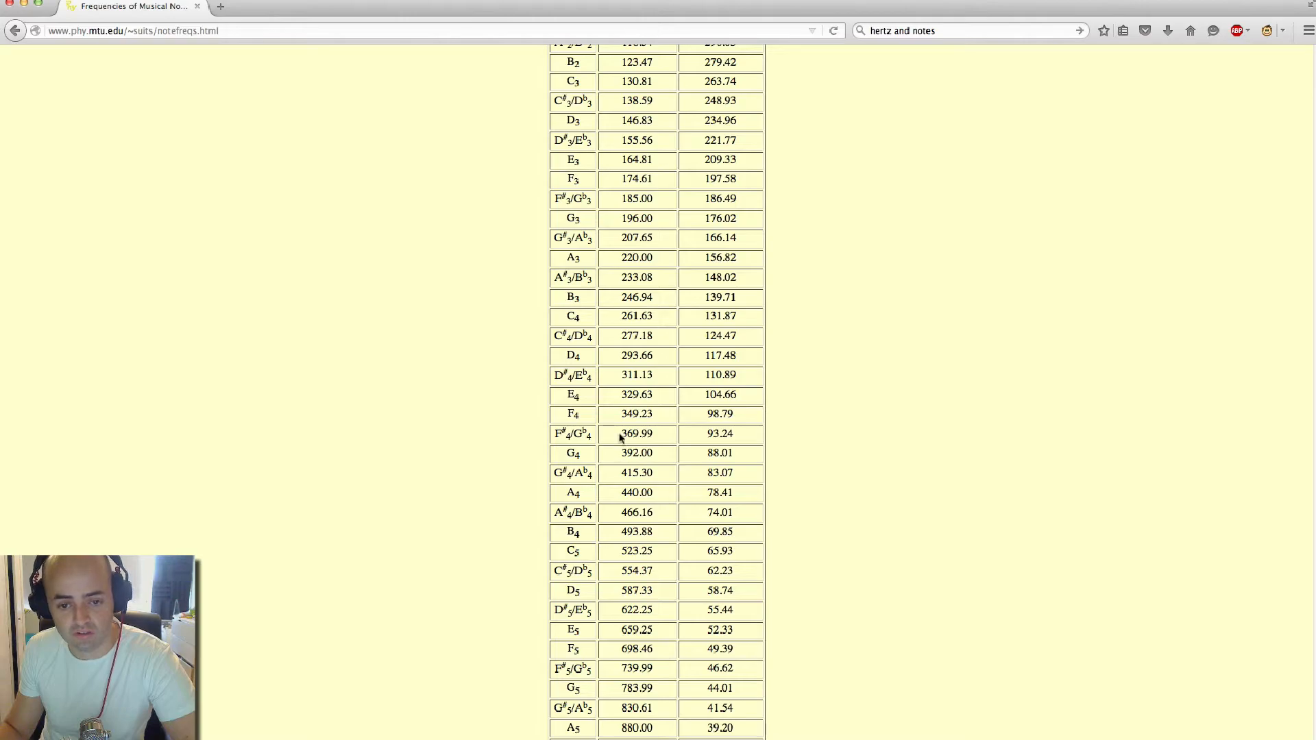
{"action": "left_click_drag", "start_coordinate": [615, 222], "coordinate": [654, 221]}
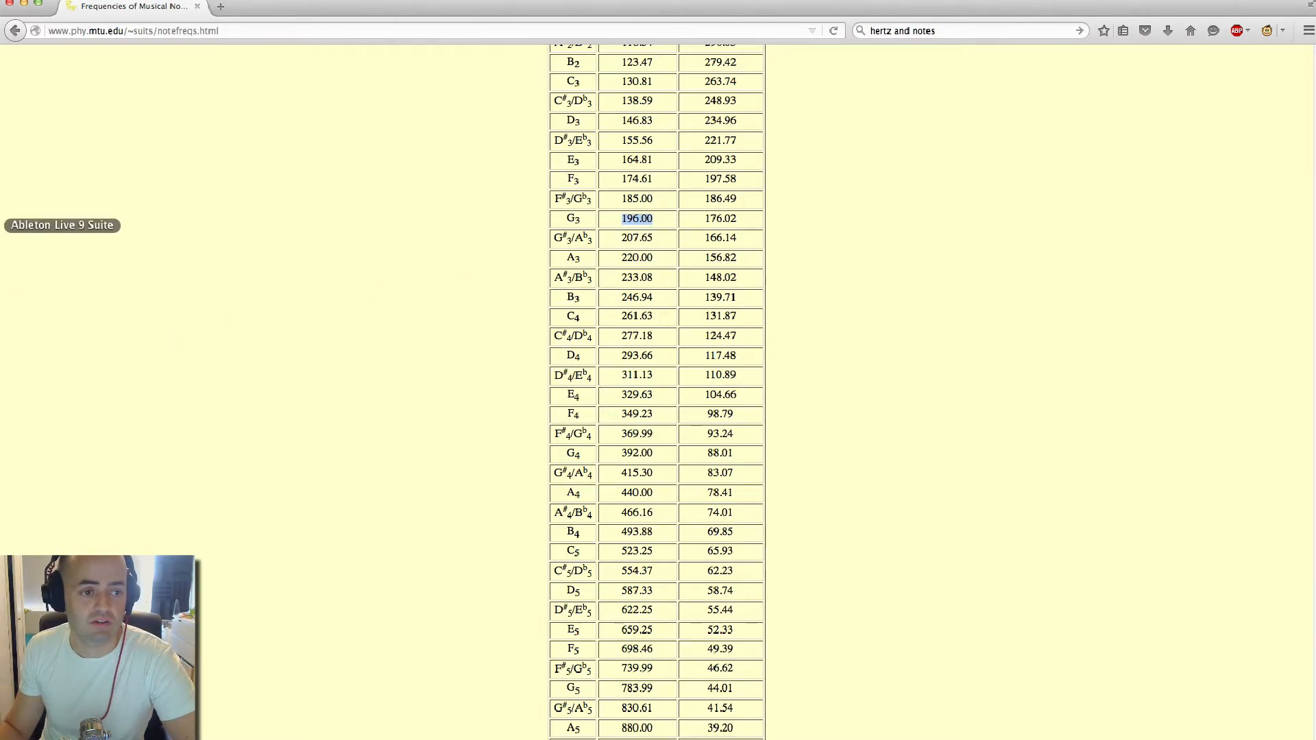
{"action": "left_click", "coordinate": [2, 225]}
{"action": "left_click", "coordinate": [453, 655]}
{"action": "type", "text": "196 Hz"}
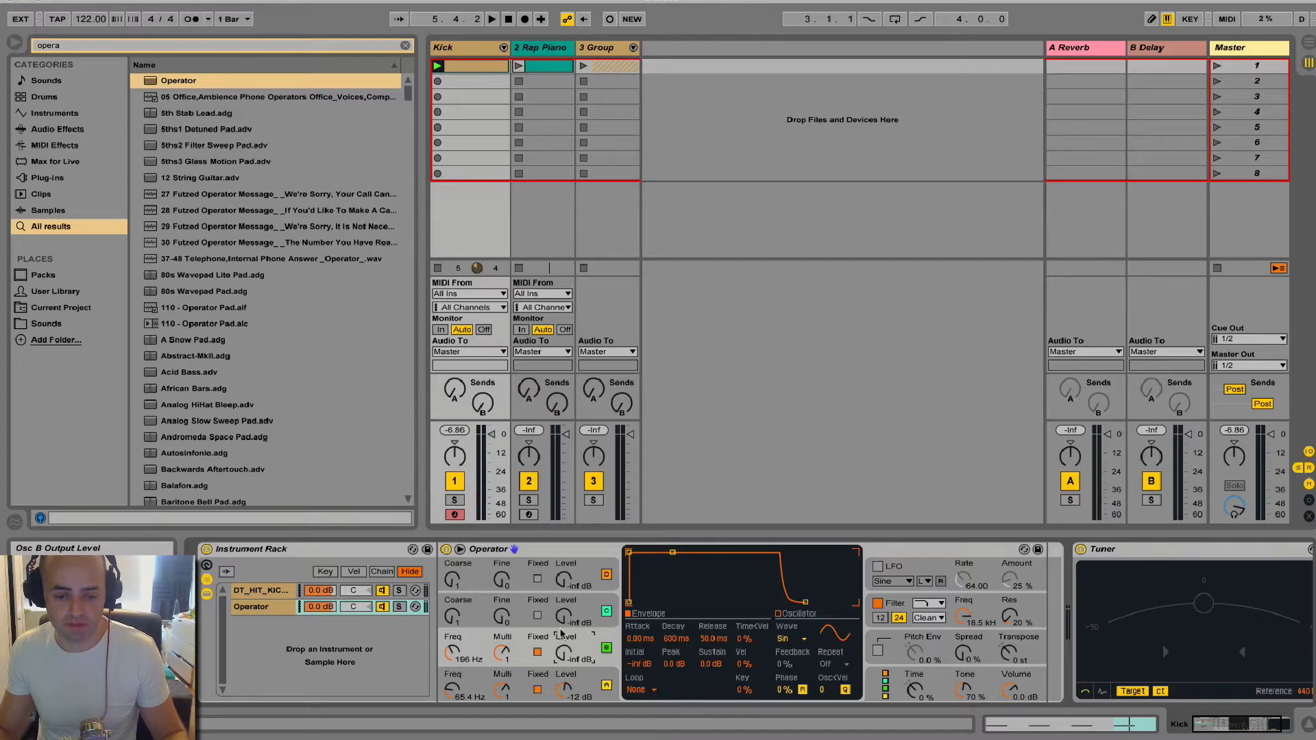
Step: Try out oscillator B's output level against the playing kick clip and return the level to -inf dB
{"action": "key", "text": "space"}
{"action": "left_click_drag", "start_coordinate": [563, 655], "coordinate": [563, 641]}
{"action": "key", "text": "space"}
{"action": "left_click", "coordinate": [1169, 551]}
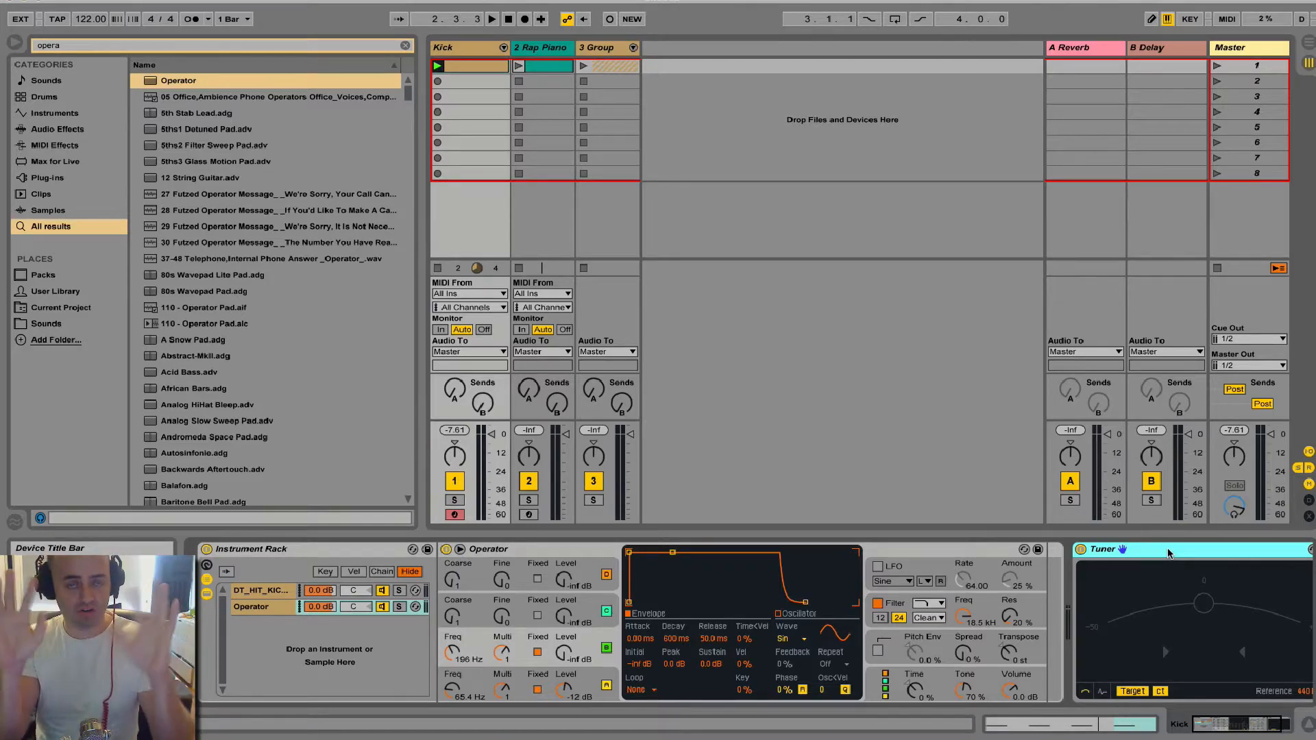
{"action": "mouse_move", "coordinate": [565, 655]}
{"action": "left_mouse_down"}
{"action": "mouse_move", "coordinate": [565, 641]}
{"action": "mouse_move", "coordinate": [567, 659]}
{"action": "left_mouse_up"}
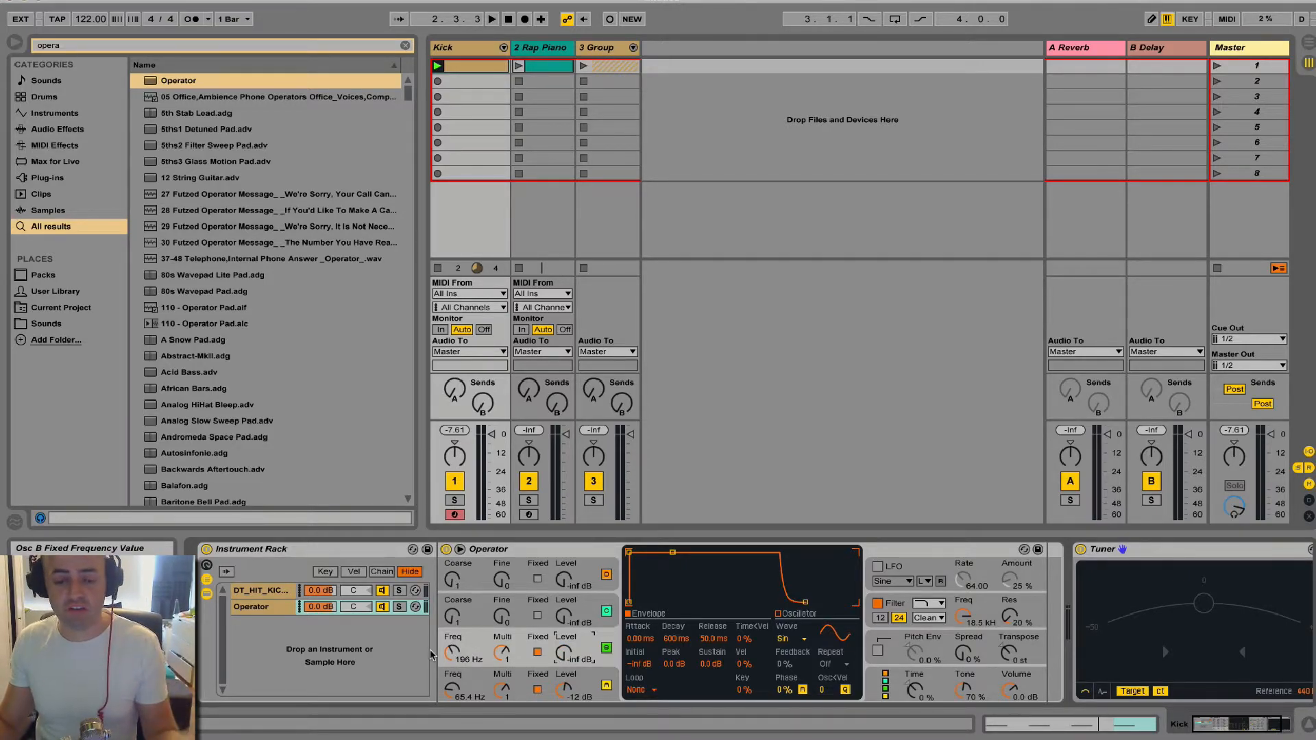
Step: Turn off oscillators B, C and D in the Operator
{"action": "left_click", "coordinate": [607, 648]}
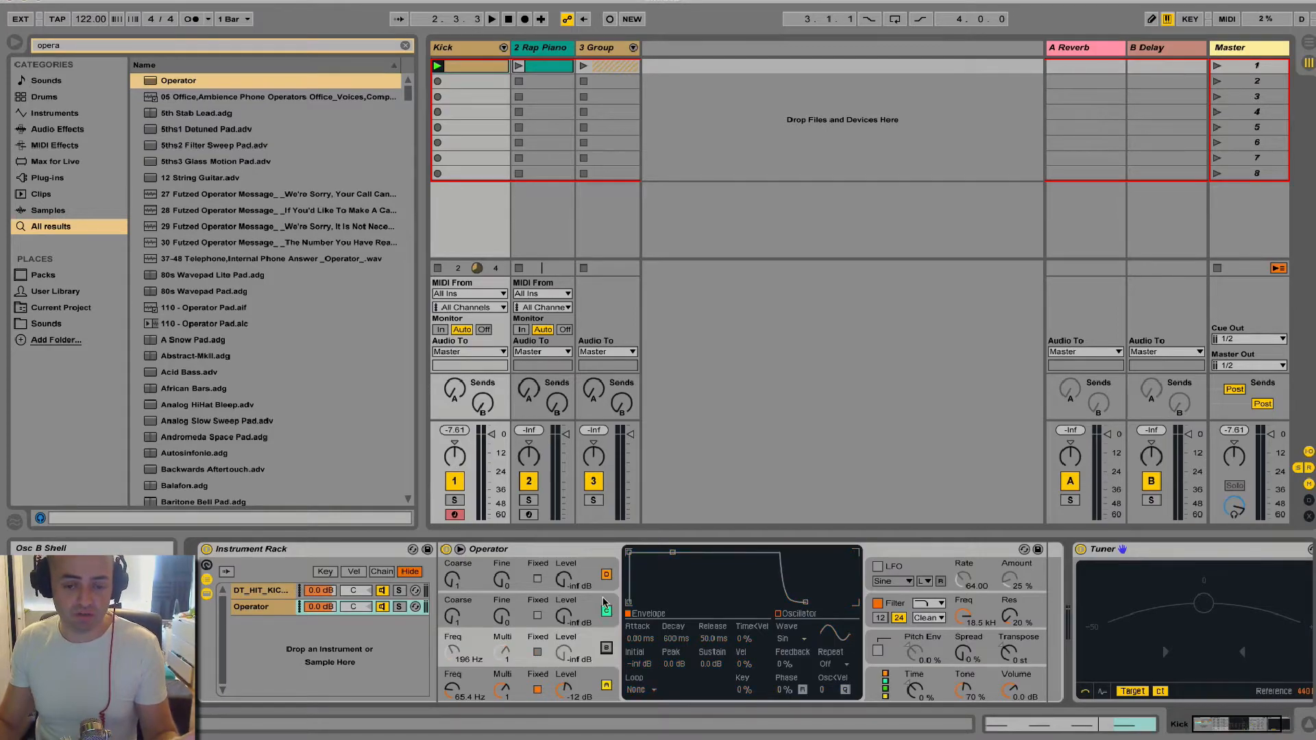
{"action": "left_click", "coordinate": [606, 611]}
{"action": "left_click", "coordinate": [606, 574]}
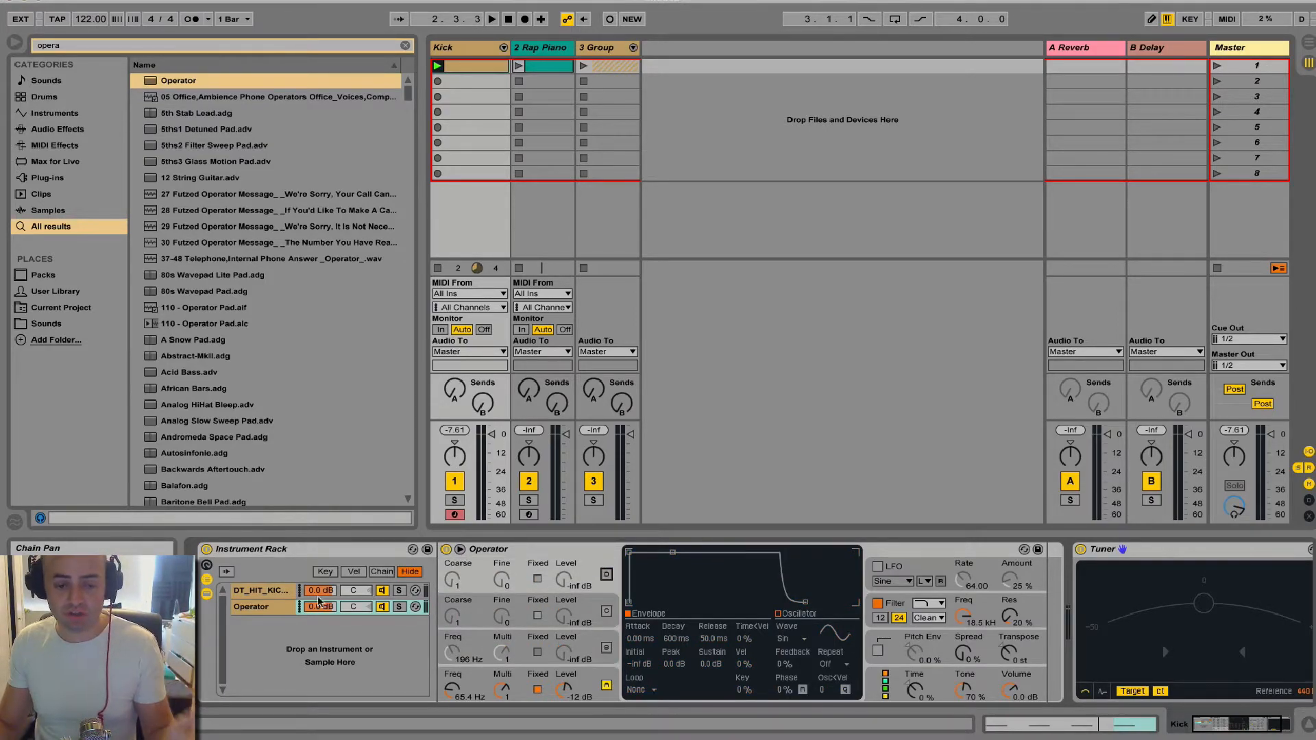
{"action": "left_click_drag", "start_coordinate": [1217, 734], "coordinate": [1132, 738]}
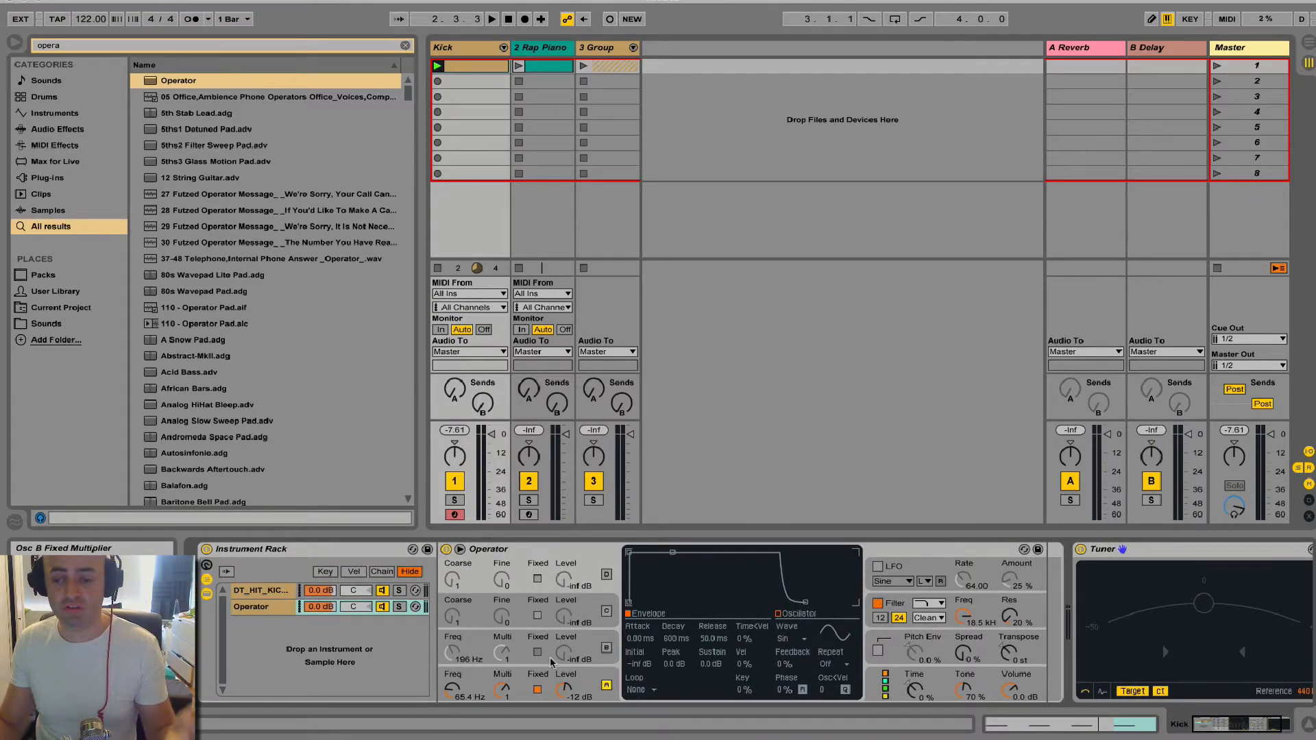
Step: Delete the Operator chain from the Instrument Rack, and try deleting the kick's EQ Eight before undoing that removal
{"action": "left_click", "coordinate": [253, 608]}
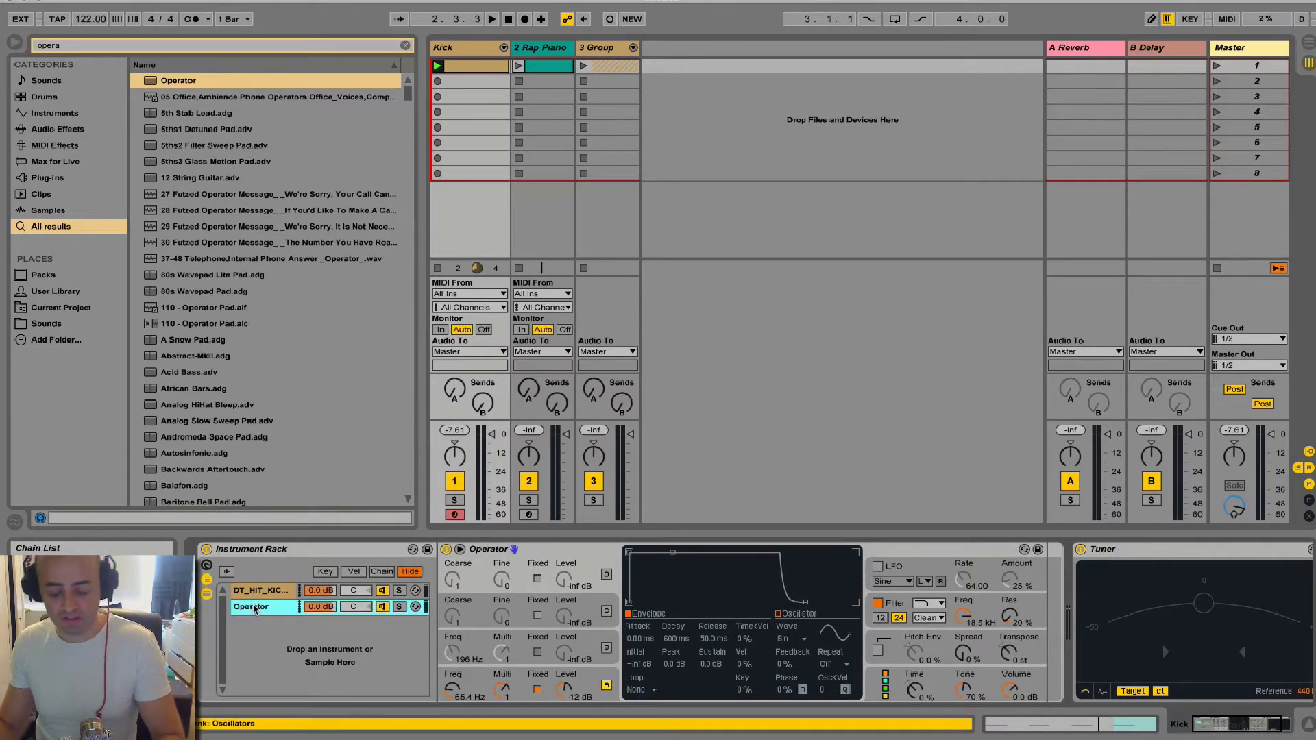
{"action": "key", "text": "Delete"}
{"action": "left_click", "coordinate": [1065, 546]}
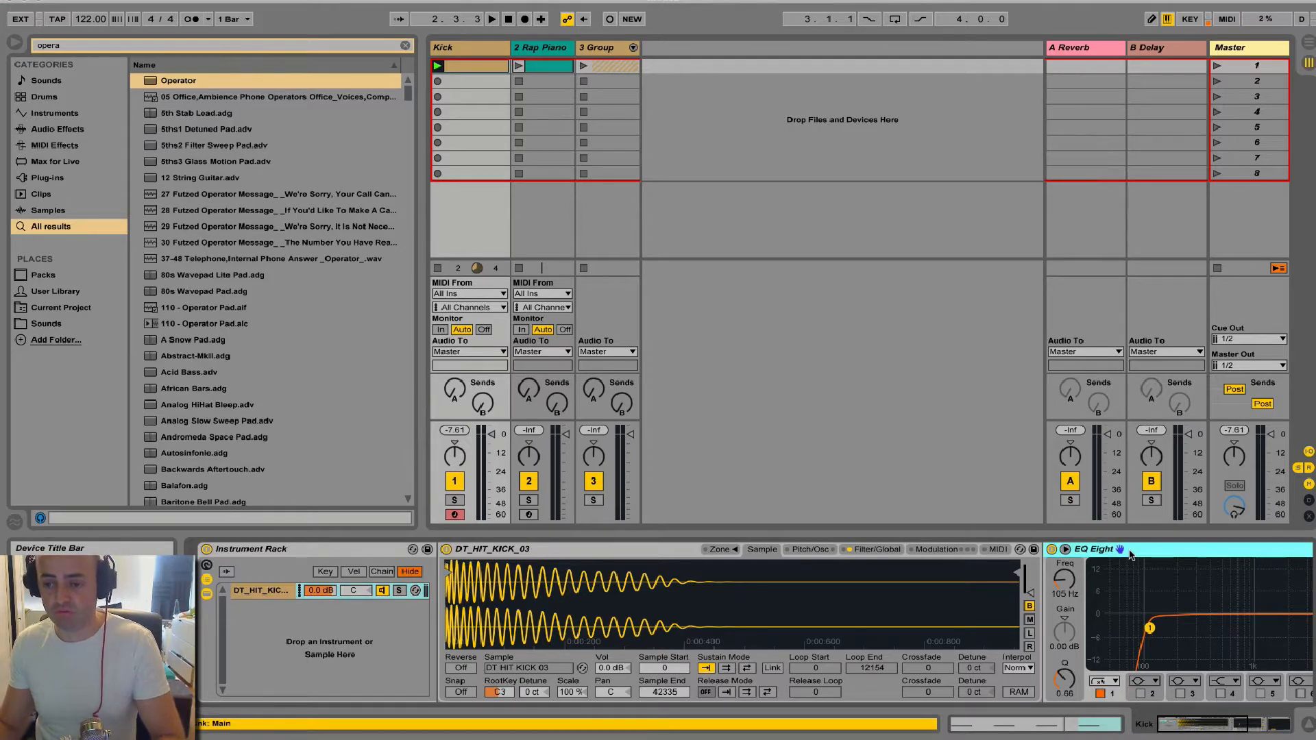
{"action": "key", "text": "Delete"}
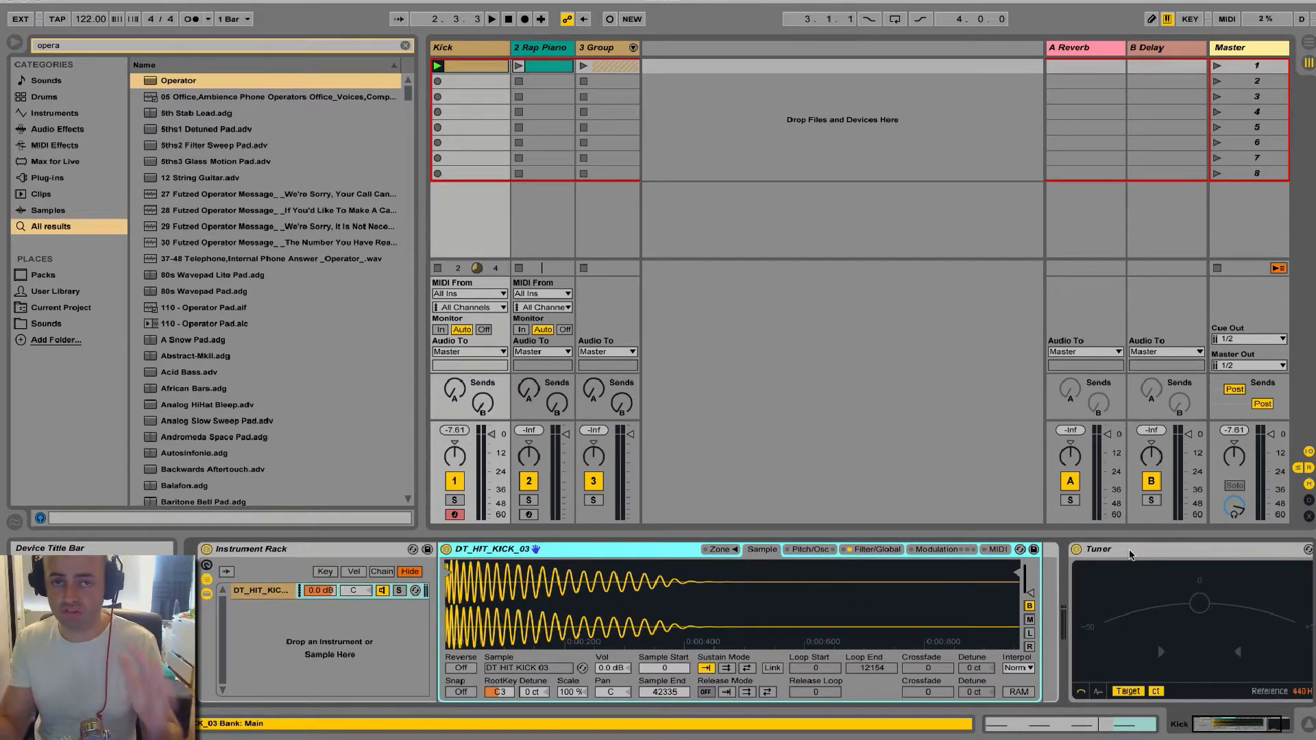
{"action": "key", "text": "ctrl+z"}
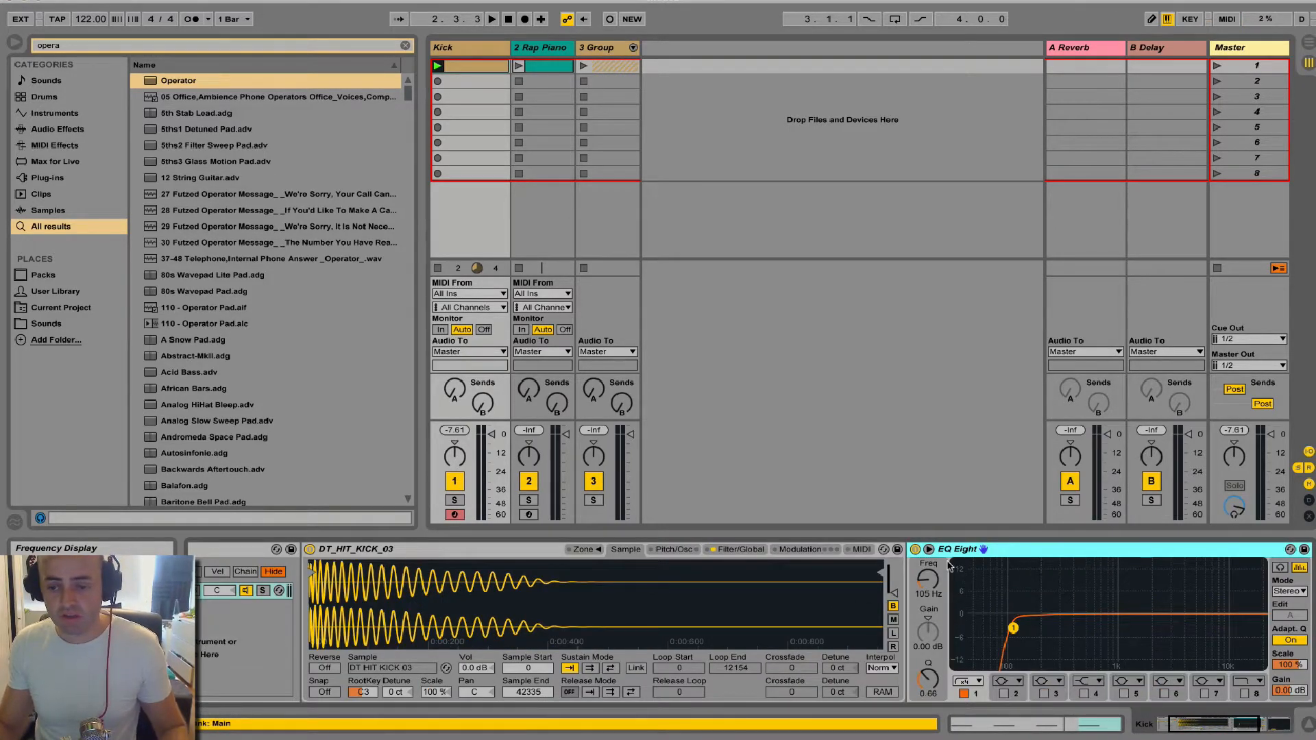
Step: Set the kick EQ Eight's low-cut band to about 80.5 Hz with Q 0.75 while auditioning the kick clip
{"action": "left_click_drag", "start_coordinate": [1016, 630], "coordinate": [1000, 627]}
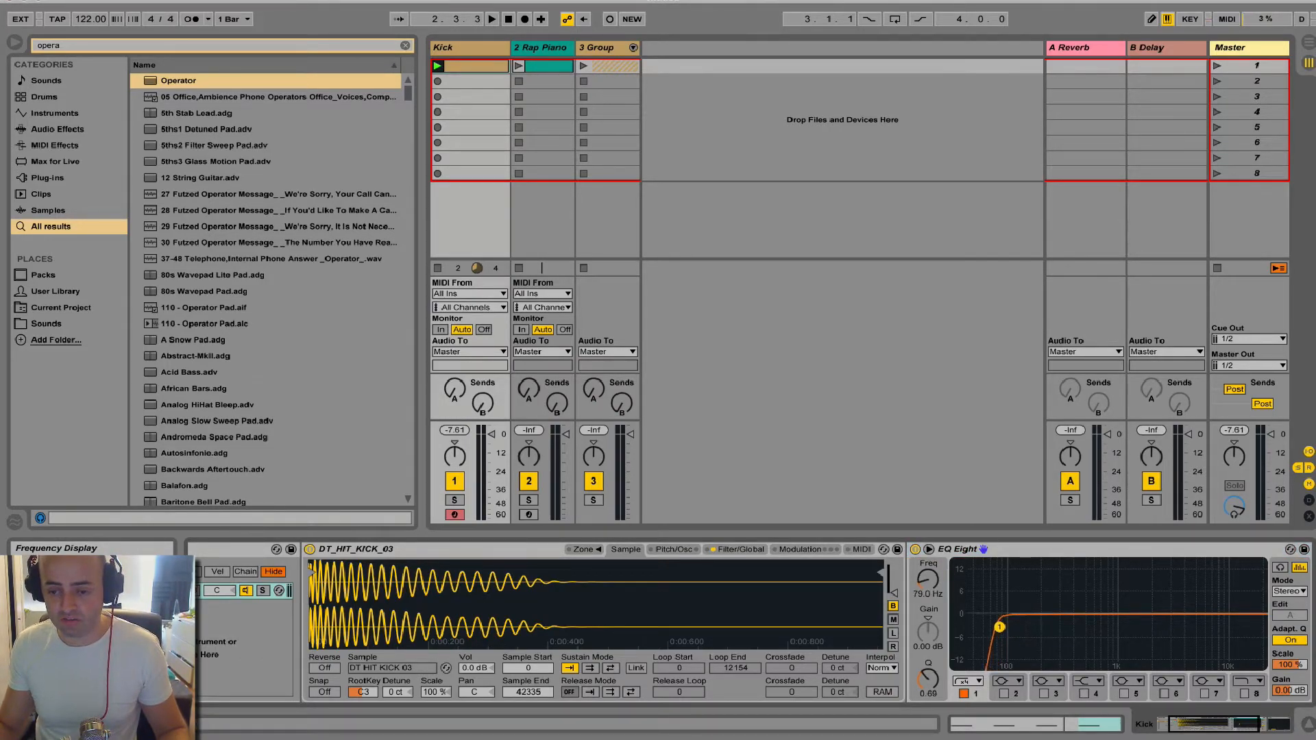
{"action": "key", "text": "space"}
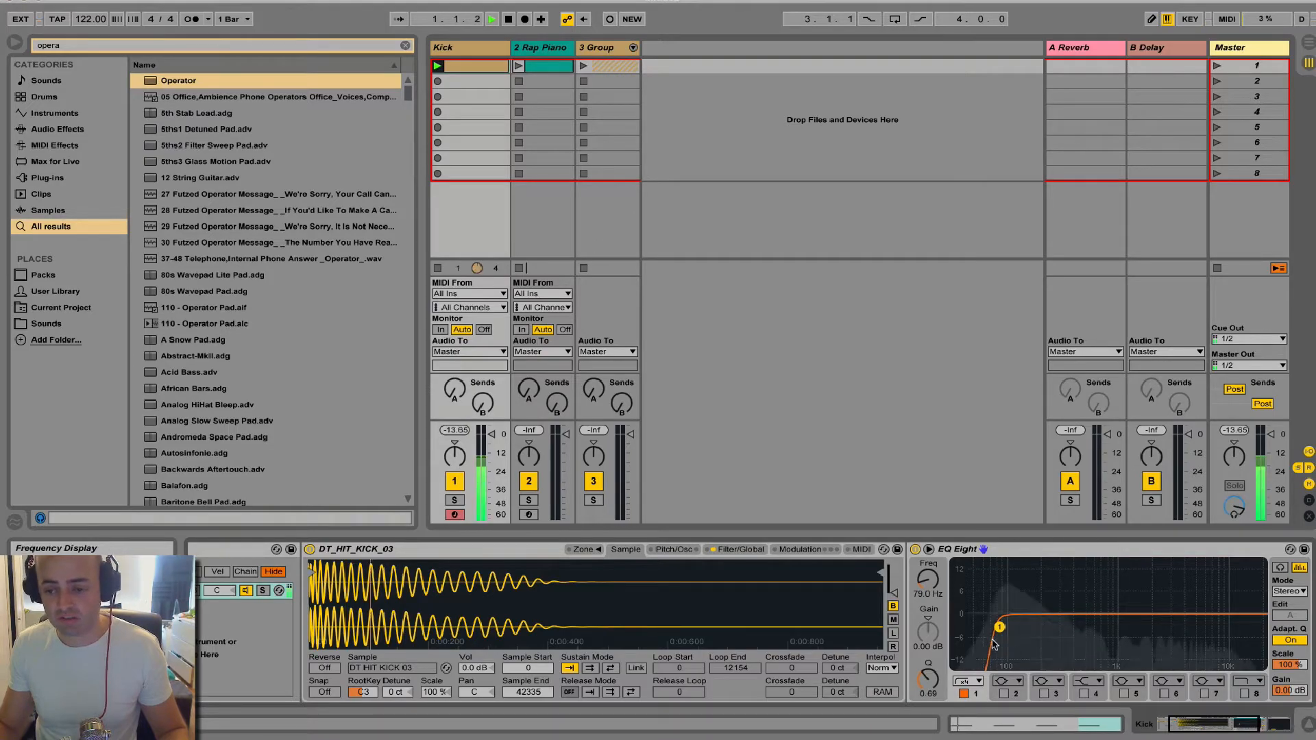
{"action": "left_click_drag", "start_coordinate": [999, 628], "coordinate": [1001, 625]}
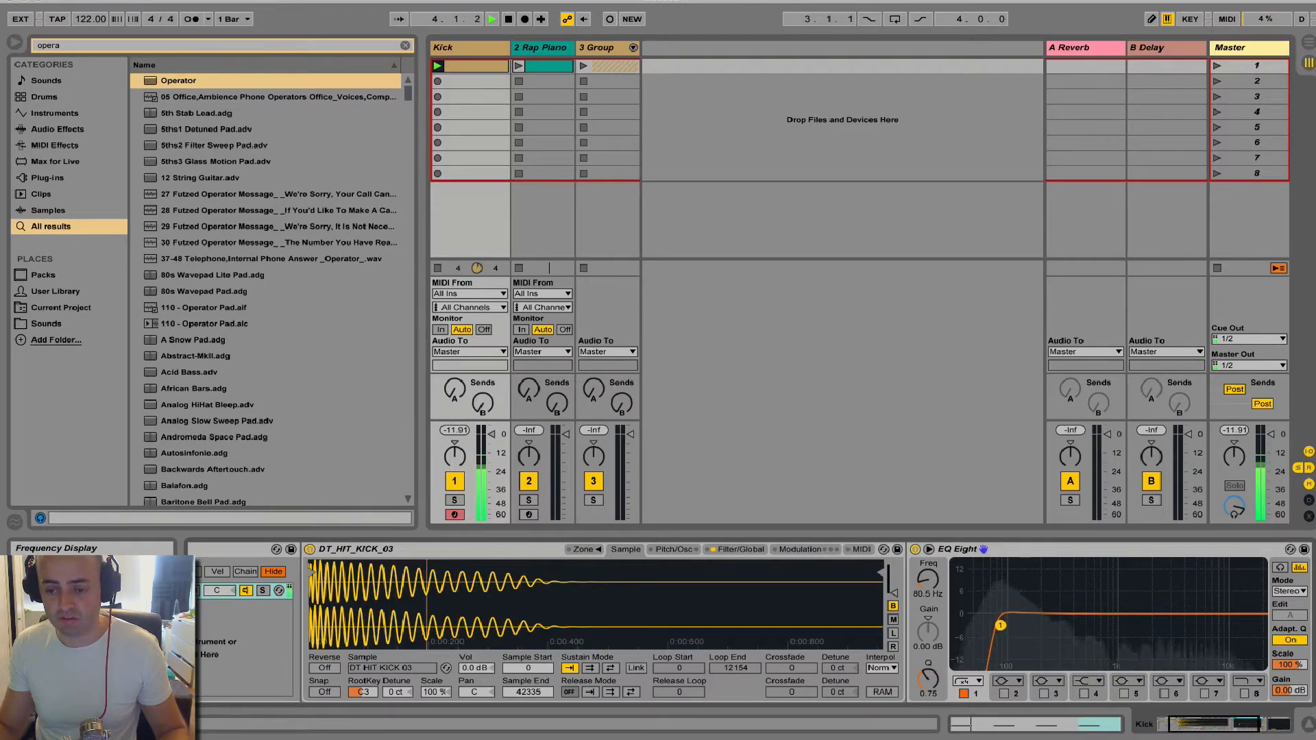
{"action": "key", "text": "space"}
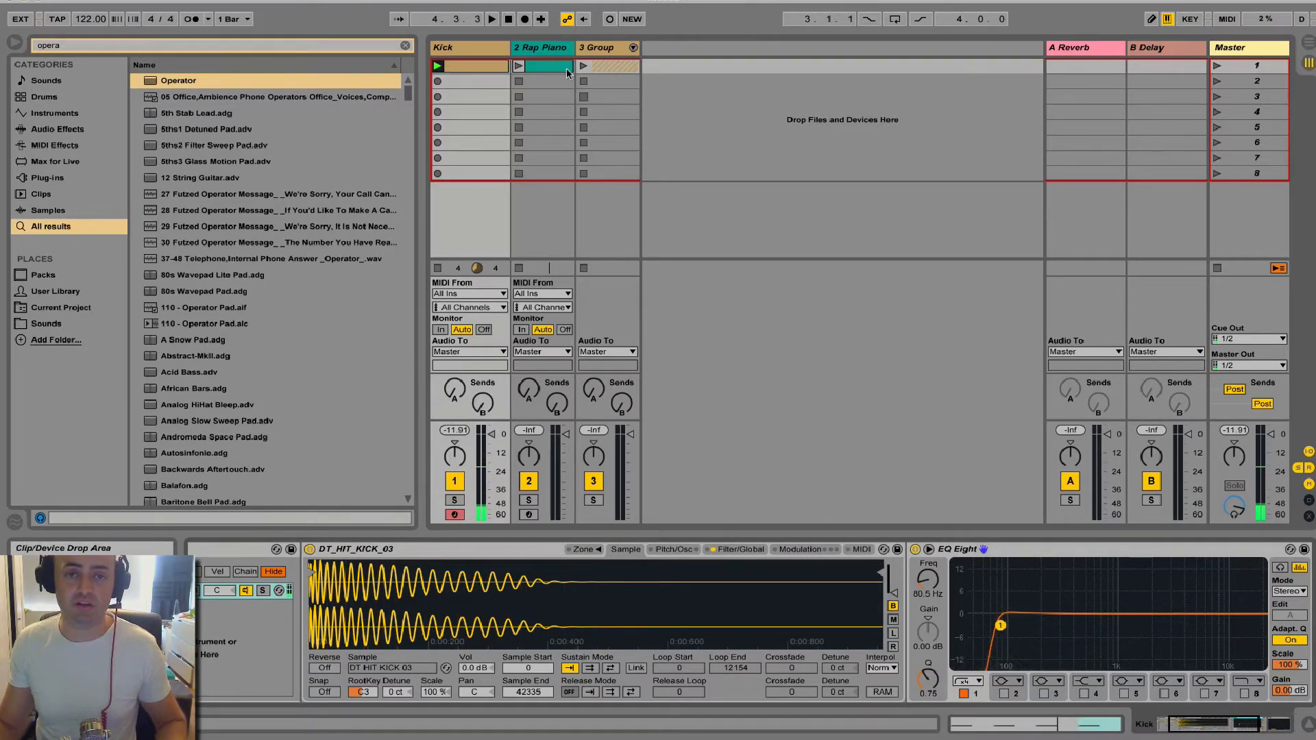
Step: Delete the Rap Piano track and unfold the neighbouring group track
{"action": "left_click", "coordinate": [559, 48]}
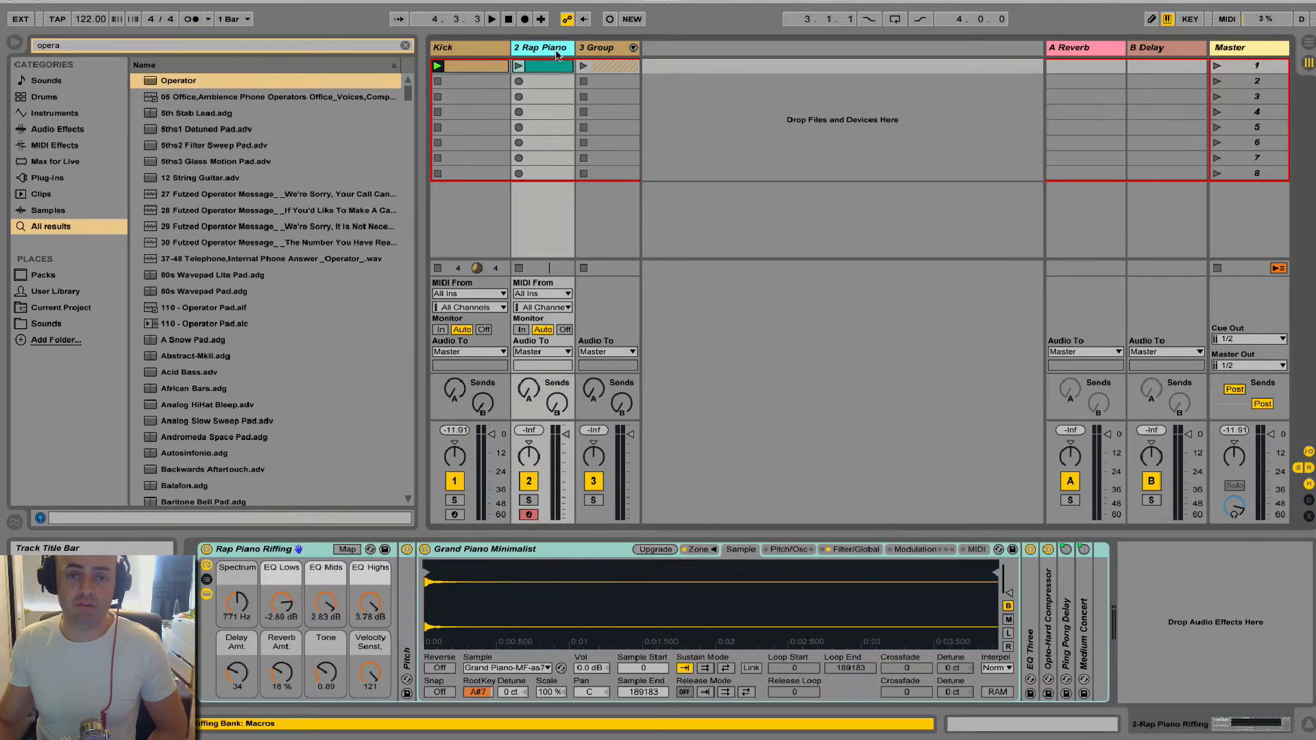
{"action": "key", "text": "Delete"}
{"action": "left_click", "coordinate": [568, 47]}
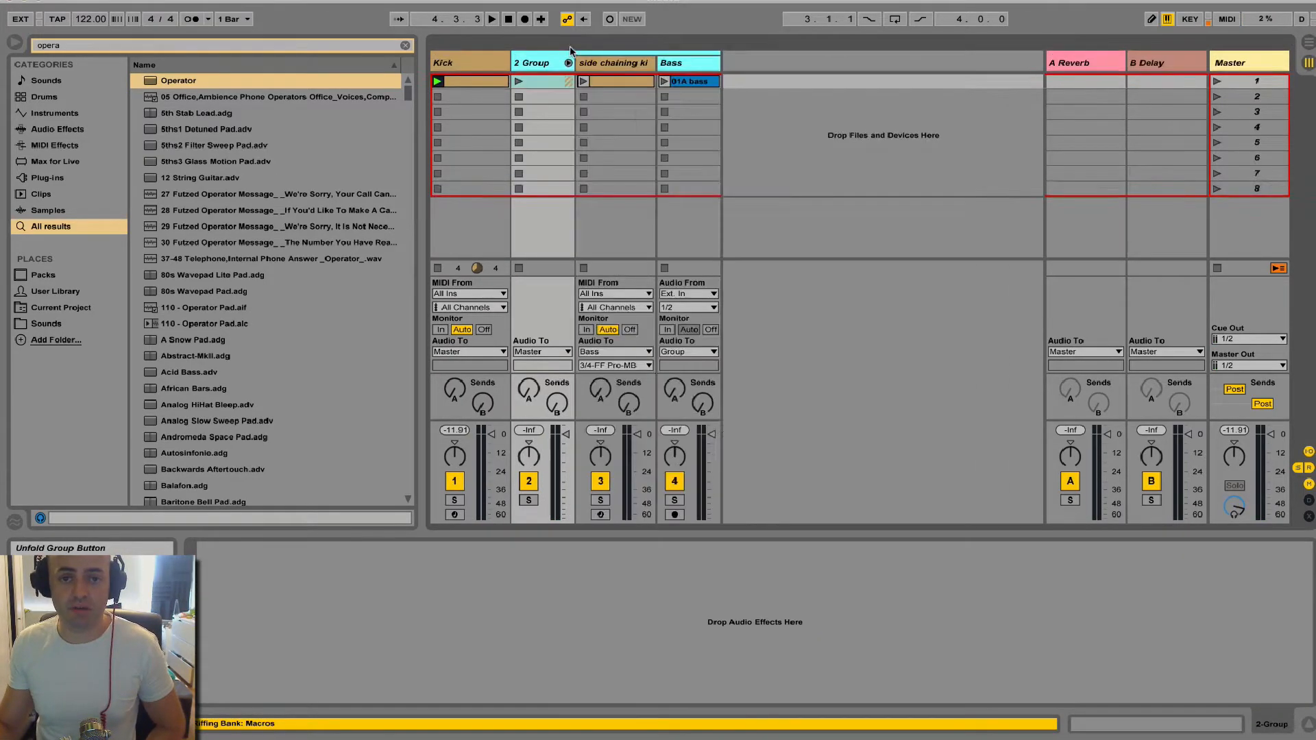
Step: Review the devices on the Bass, side chaining kick and Kick tracks
{"action": "left_click", "coordinate": [672, 63]}
{"action": "left_click", "coordinate": [693, 81]}
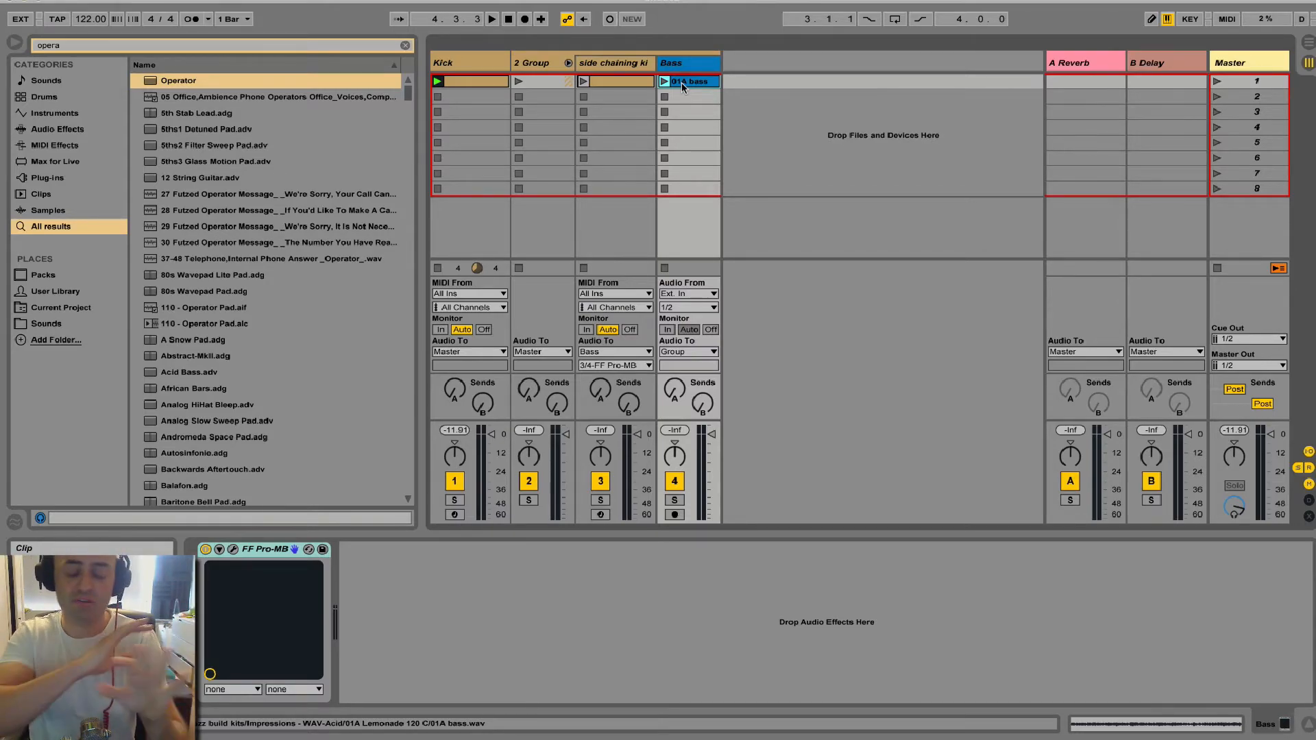
{"action": "left_click", "coordinate": [607, 64]}
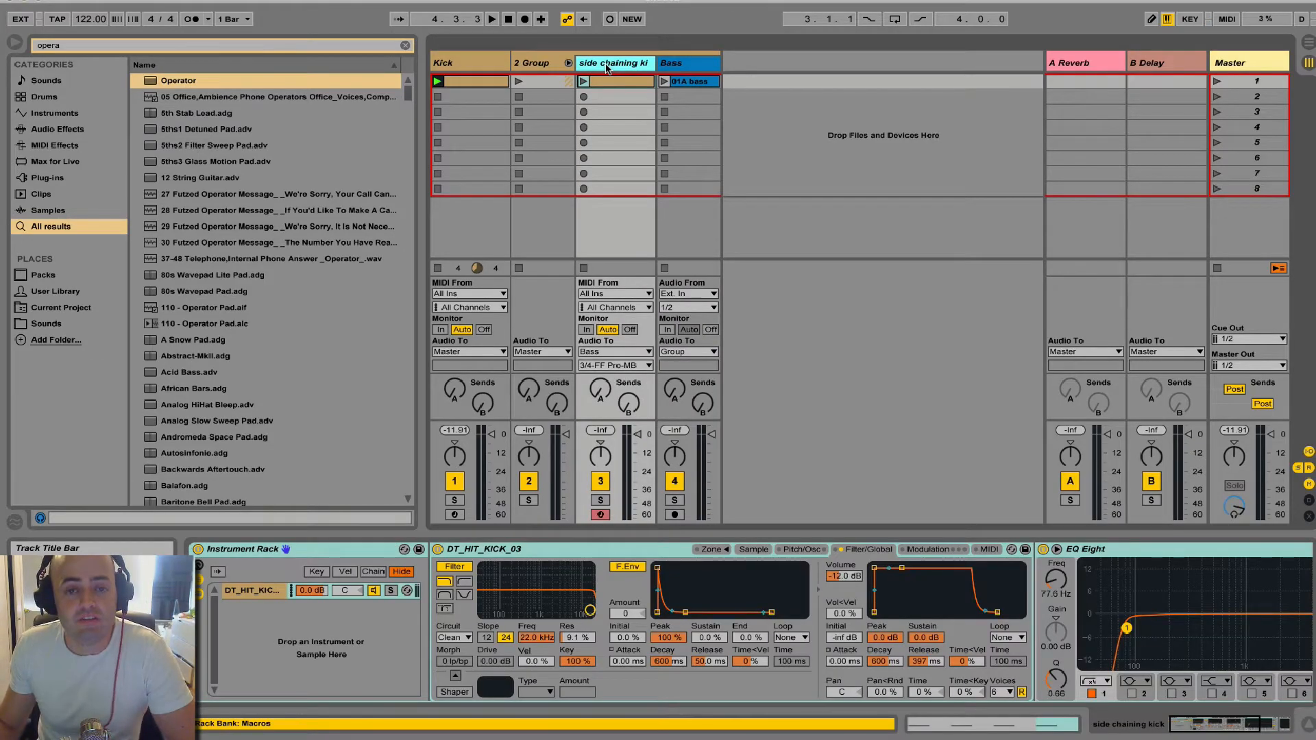
{"action": "left_click", "coordinate": [678, 64]}
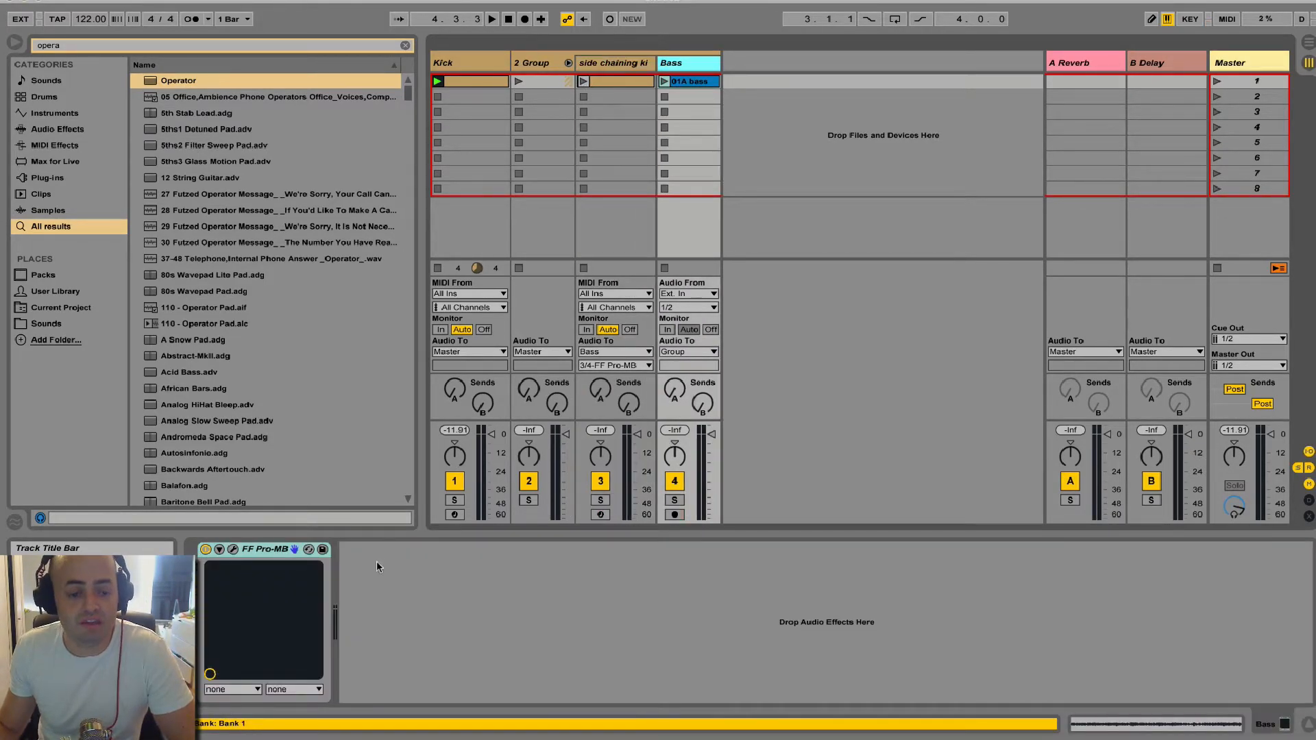
{"action": "left_click", "coordinate": [484, 64]}
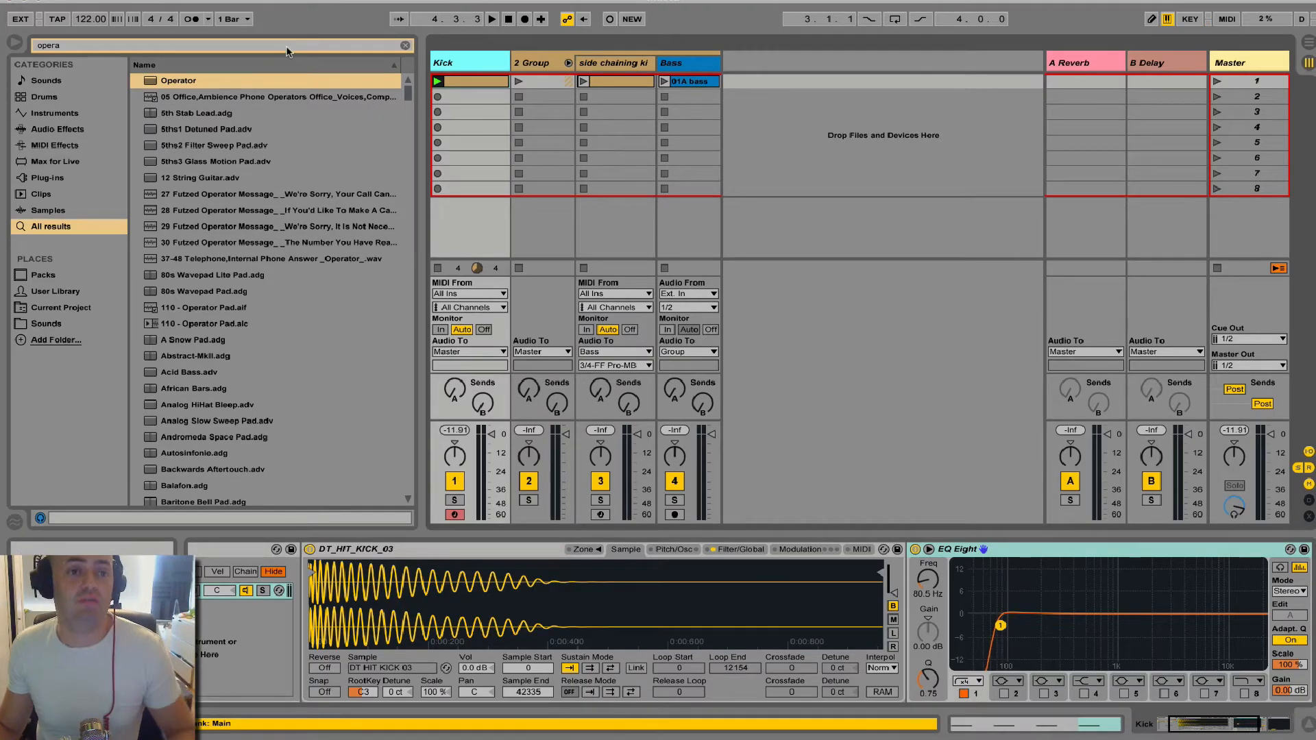
Step: Search the browser for "fab filter" and select the FF Pro-MB plug-in
{"action": "key", "text": "ctrl+f"}
{"action": "type", "text": "fab"}
{"action": "type", "text": " file"}
{"action": "type", "text": "te"}
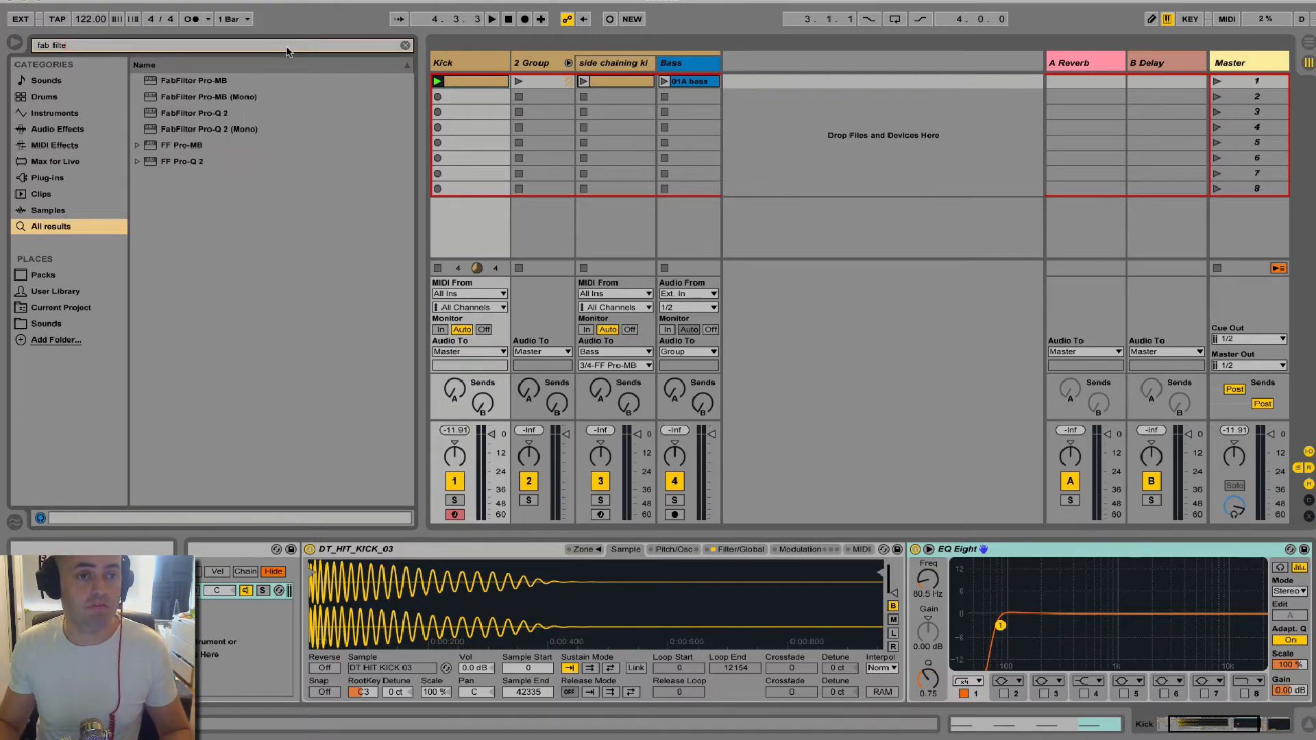
{"action": "type", "text": "r"}
{"action": "left_click_drag", "start_coordinate": [172, 148], "coordinate": [273, 126]}
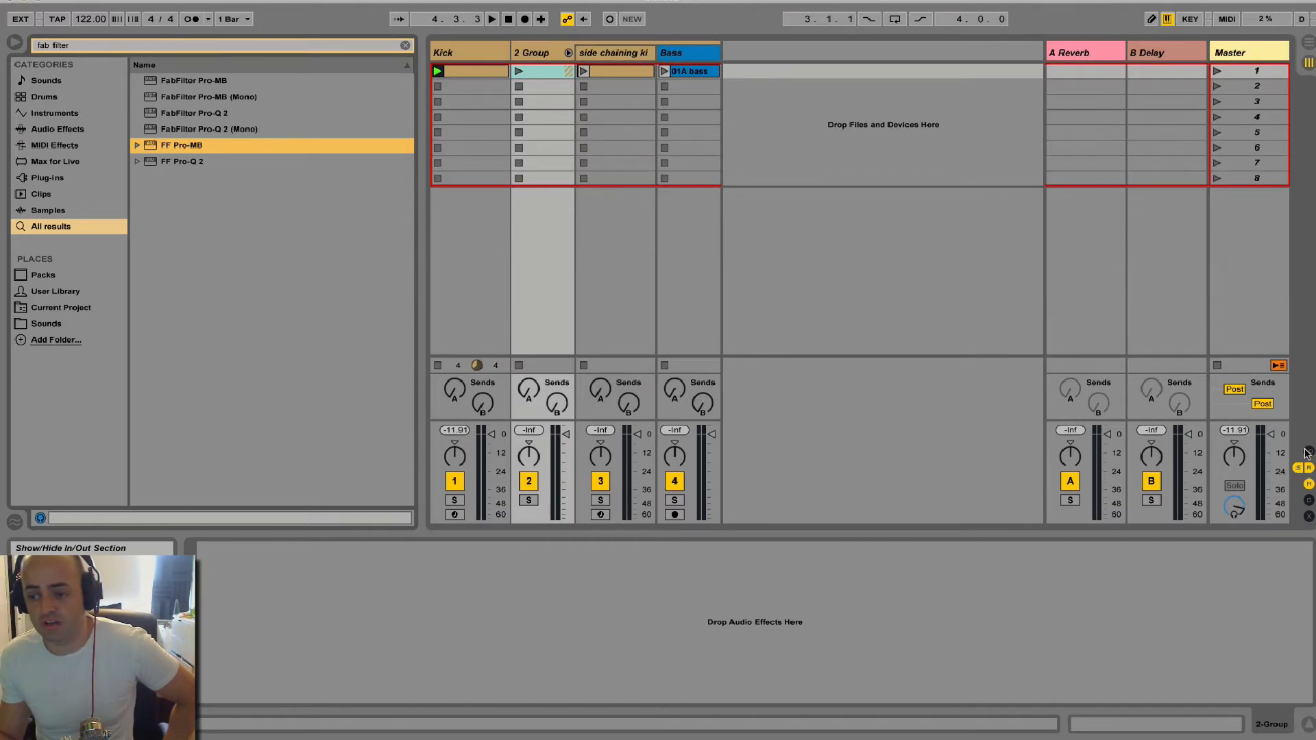
Step: Route the side chaining kick track's audio output to Bass, using the 3/4-FF Pro-MB input channel
{"action": "left_click", "coordinate": [622, 352]}
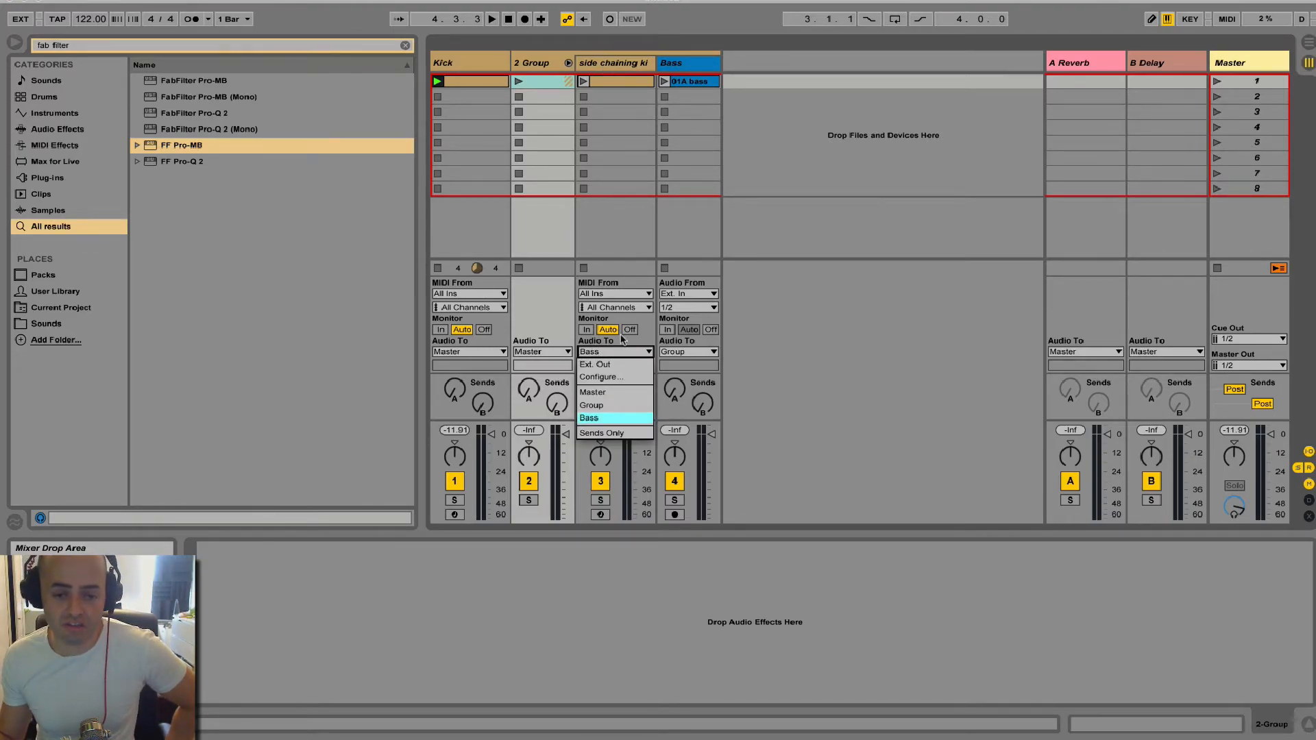
{"action": "left_click", "coordinate": [603, 418]}
{"action": "left_click", "coordinate": [608, 371]}
{"action": "left_click", "coordinate": [611, 374]}
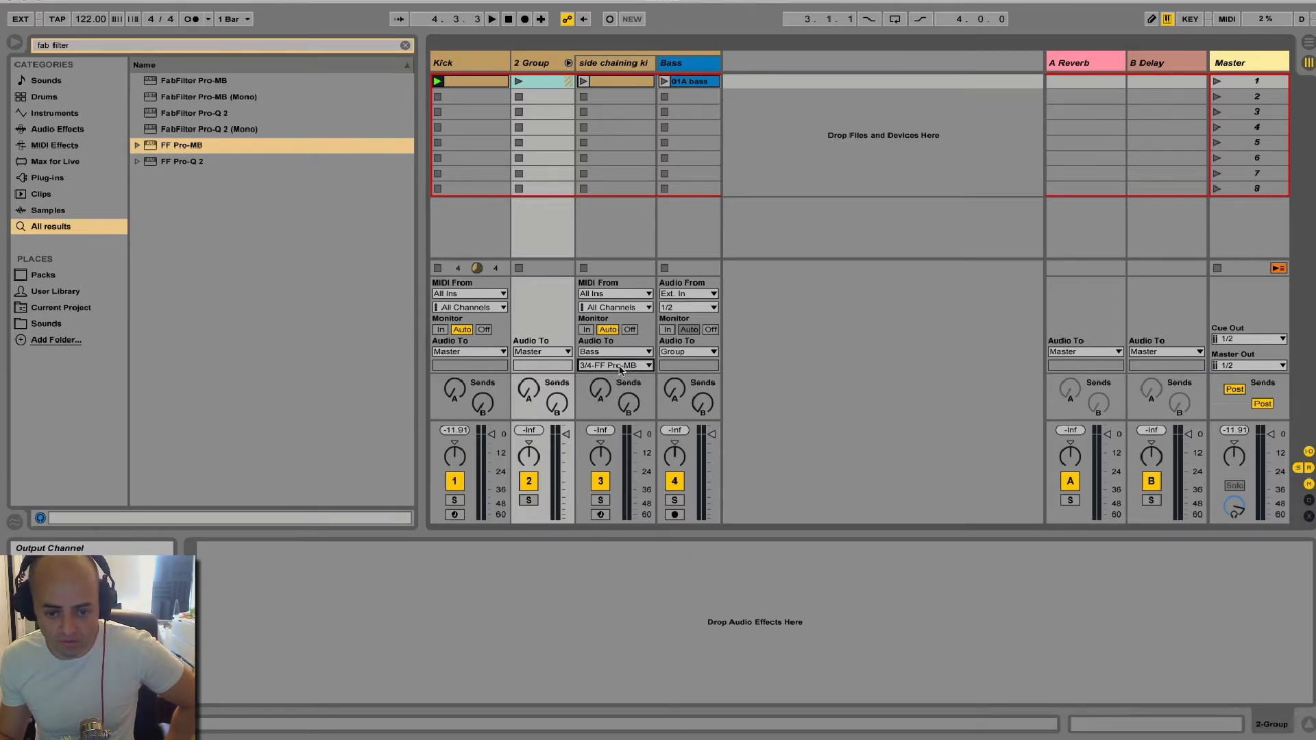
Step: Open the Bass track's FF Pro-MB and set Band 1's crossovers to about 30 Hz low and 95 Hz high
{"action": "left_click", "coordinate": [681, 66]}
{"action": "left_click", "coordinate": [618, 63]}
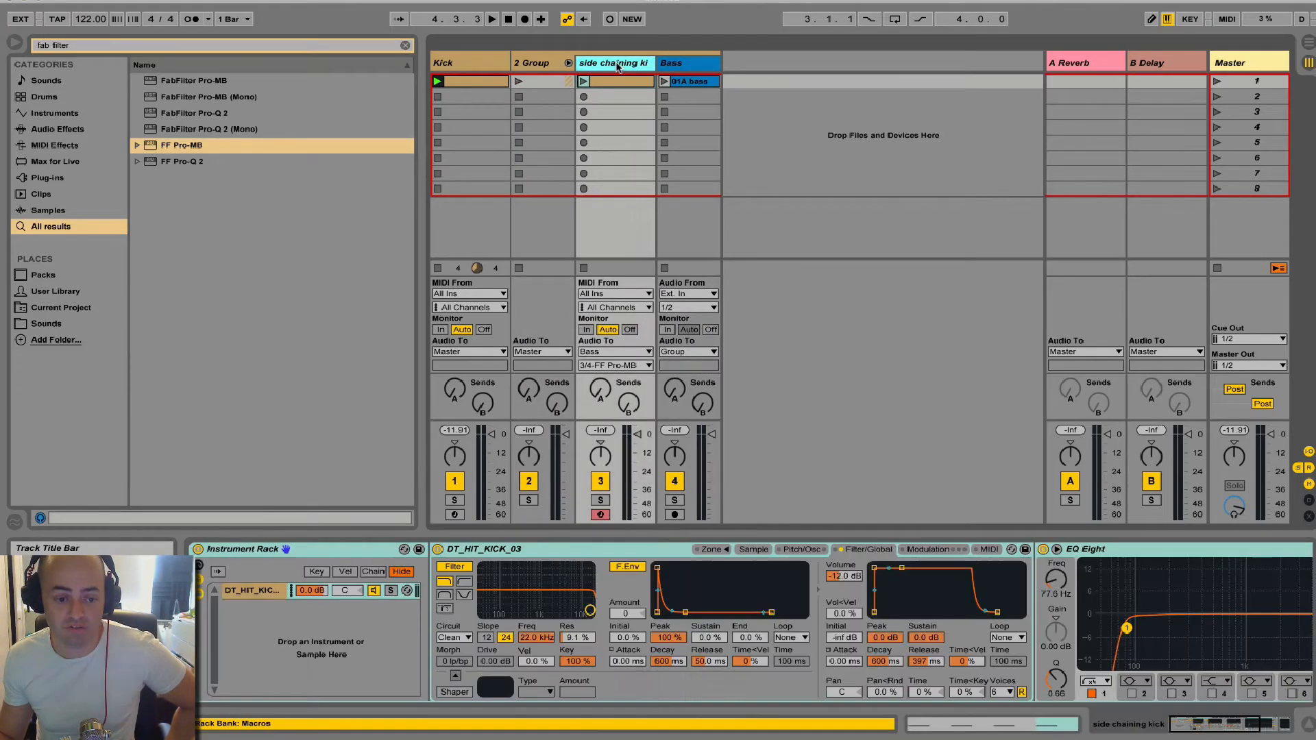
{"action": "left_click", "coordinate": [674, 63]}
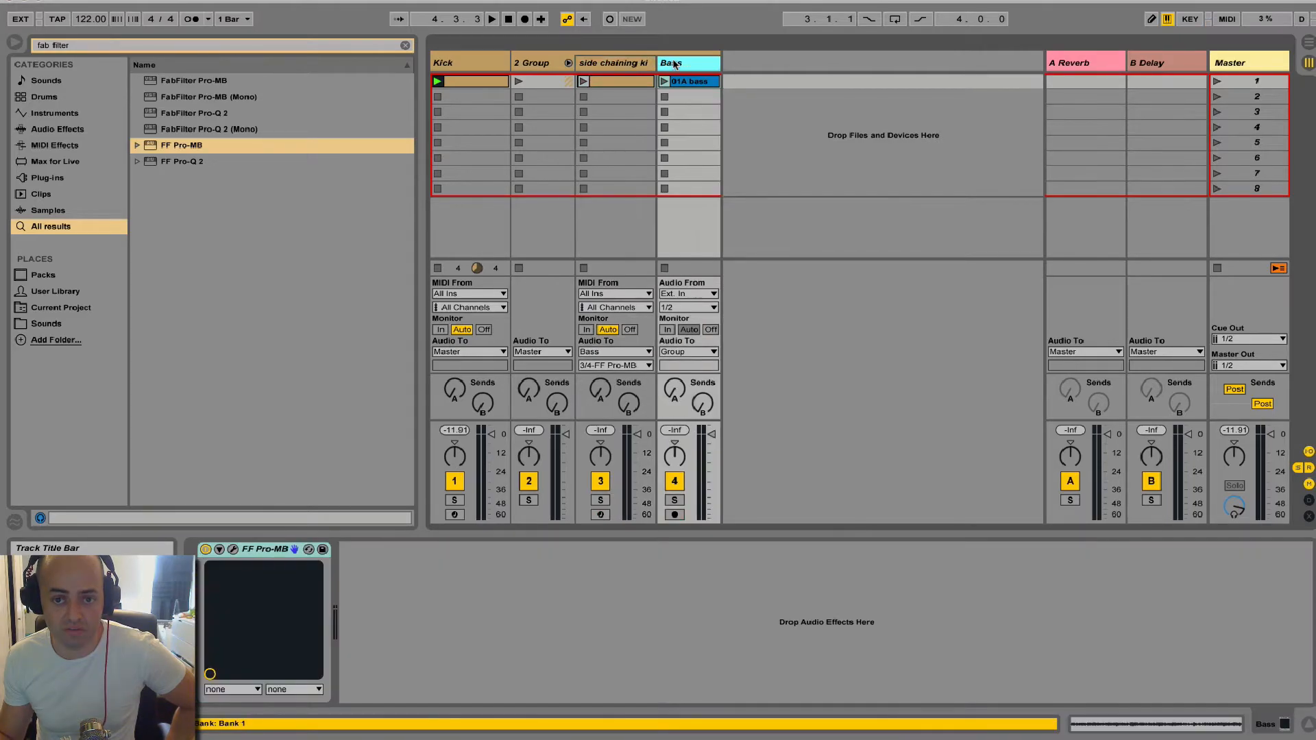
{"action": "left_click", "coordinate": [233, 550]}
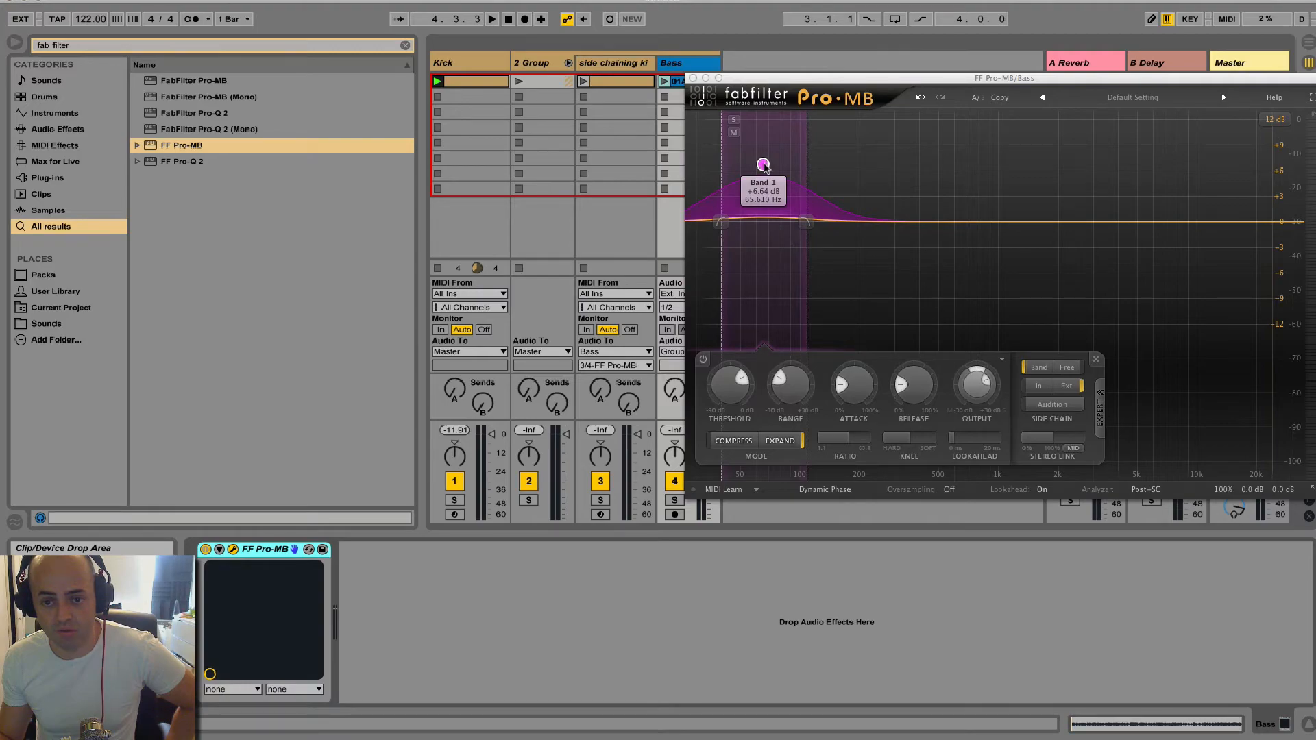
{"action": "left_click_drag", "start_coordinate": [806, 223], "coordinate": [796, 232]}
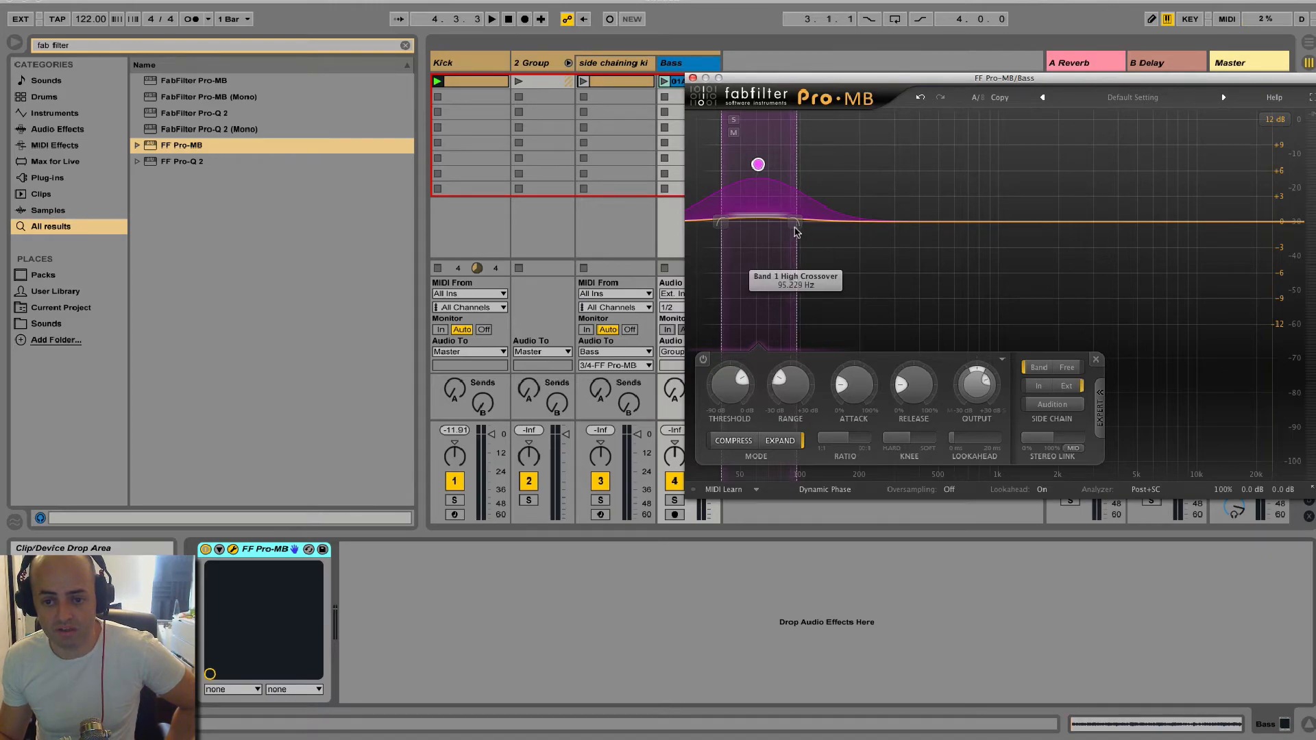
{"action": "left_click_drag", "start_coordinate": [720, 224], "coordinate": [705, 225]}
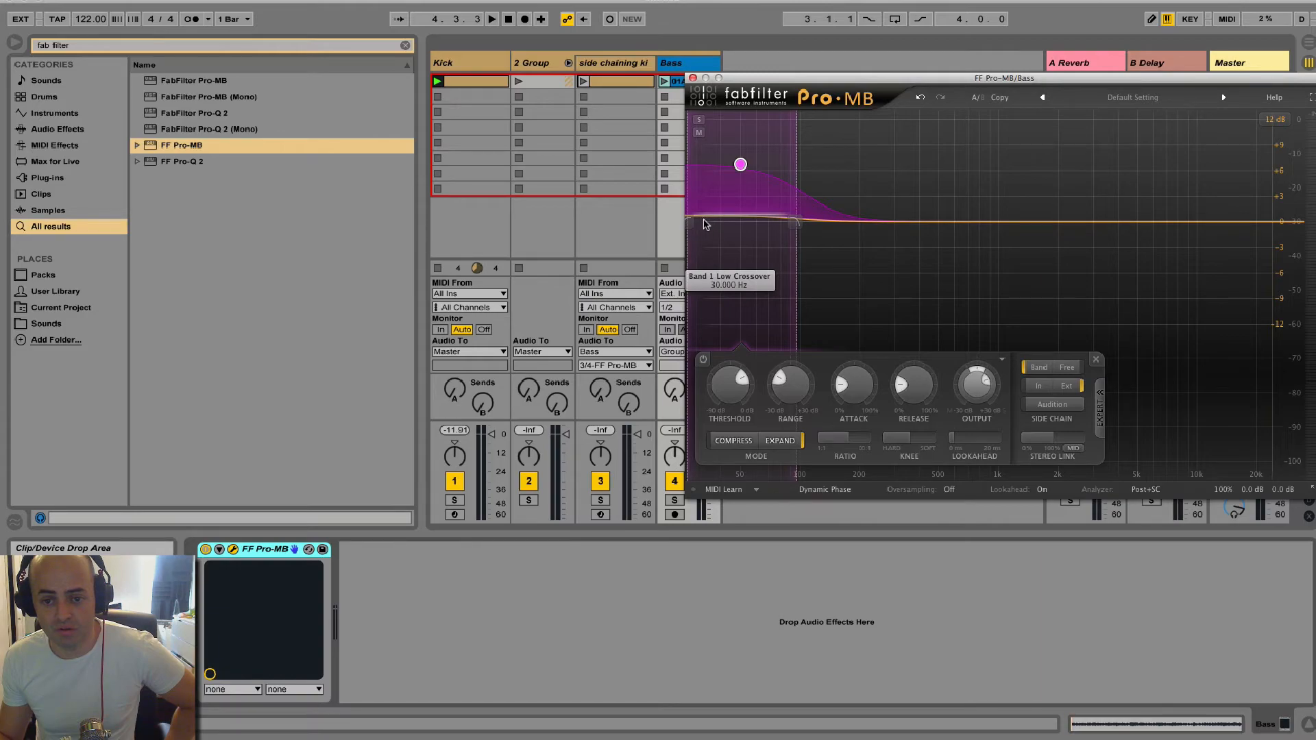
Step: Review Pro-MB's Expand mode, external side chain and Post+SC analyzer settings, and the Kick track that feeds the comparison
{"action": "left_click", "coordinate": [780, 443]}
{"action": "left_click", "coordinate": [780, 442]}
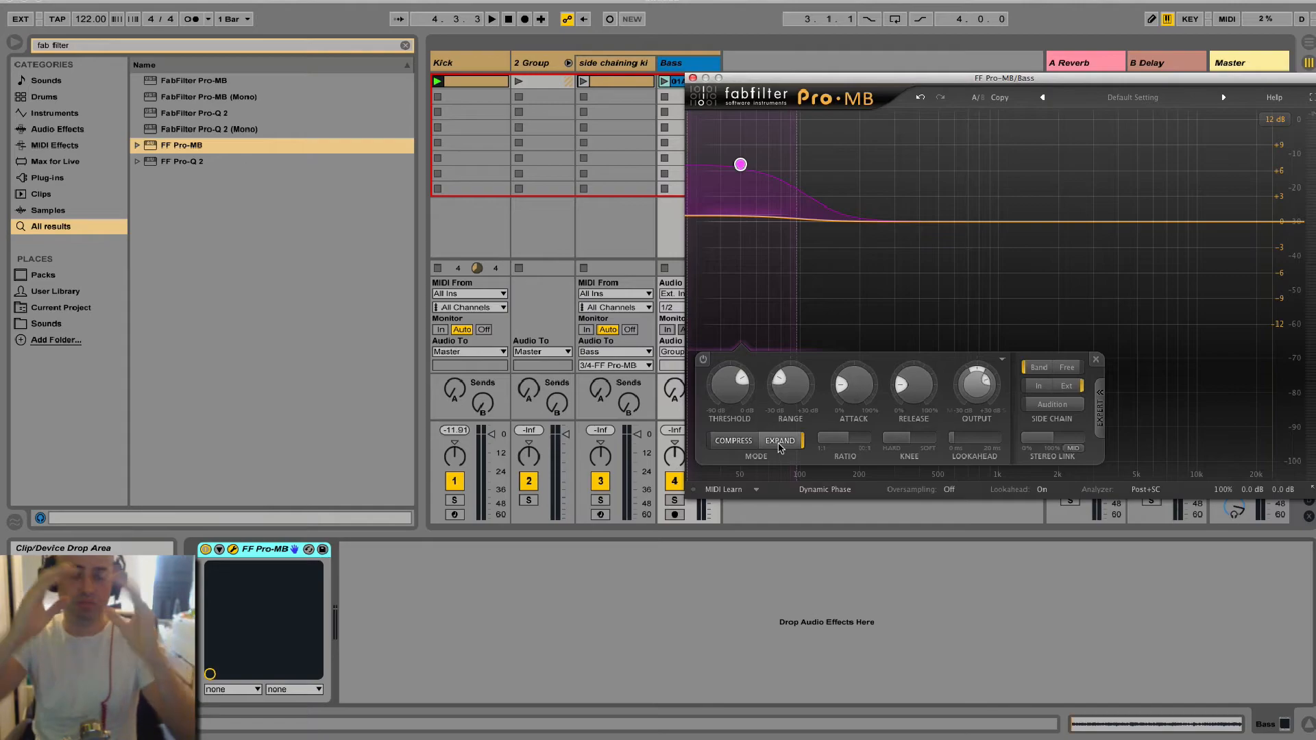
{"action": "left_click", "coordinate": [464, 66]}
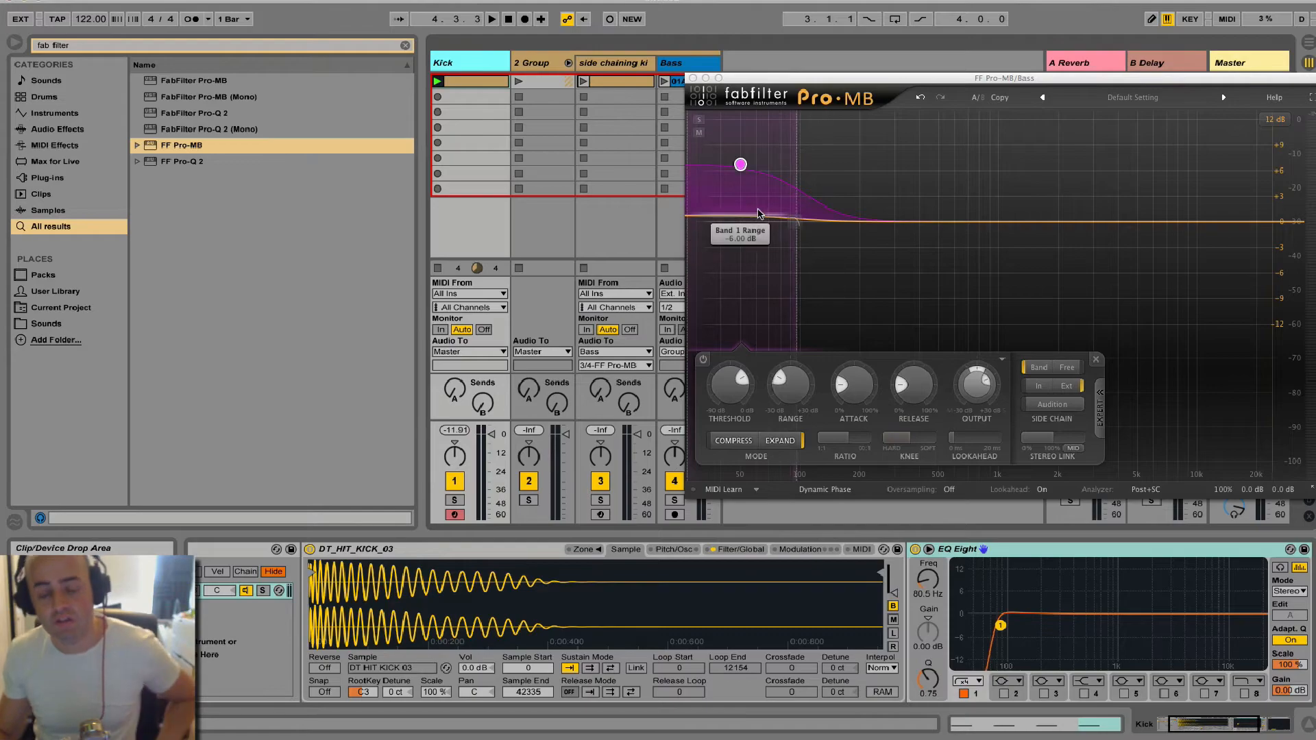
{"action": "mouse_move", "coordinate": [743, 165]}
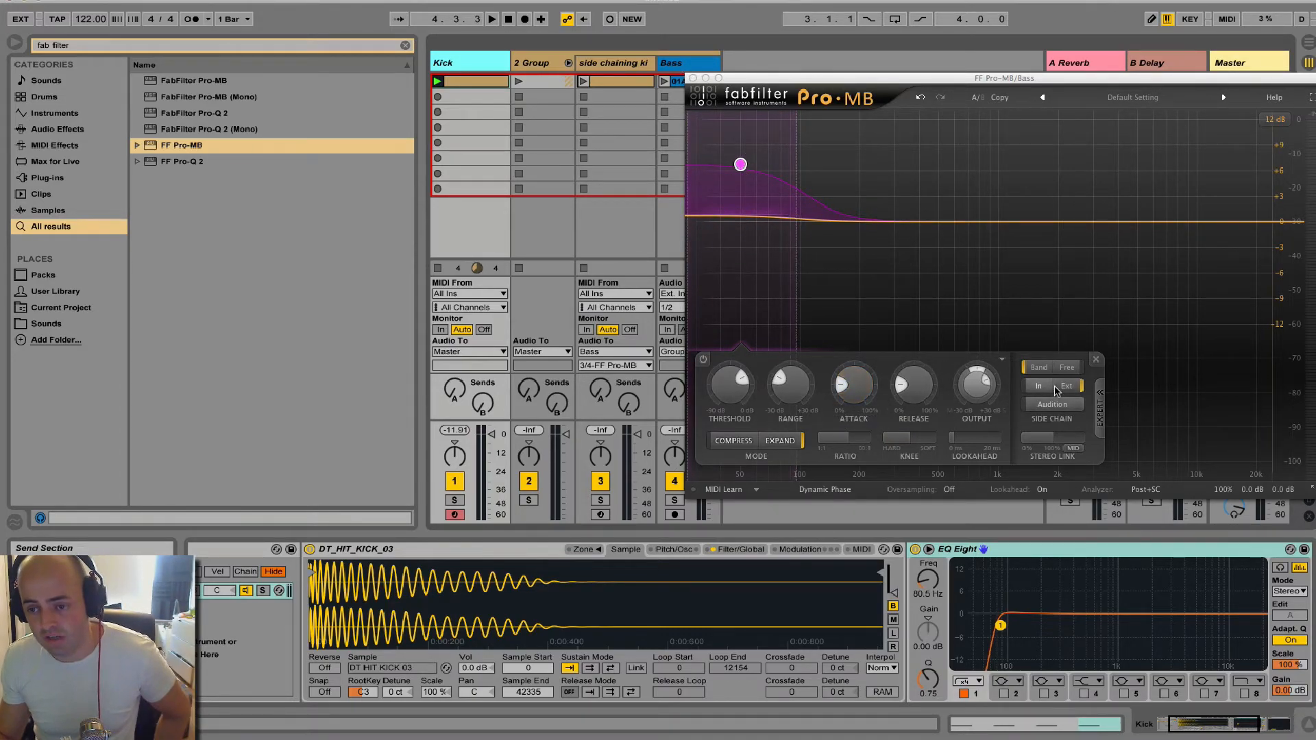
{"action": "left_click", "coordinate": [1099, 404]}
{"action": "left_click", "coordinate": [1019, 410]}
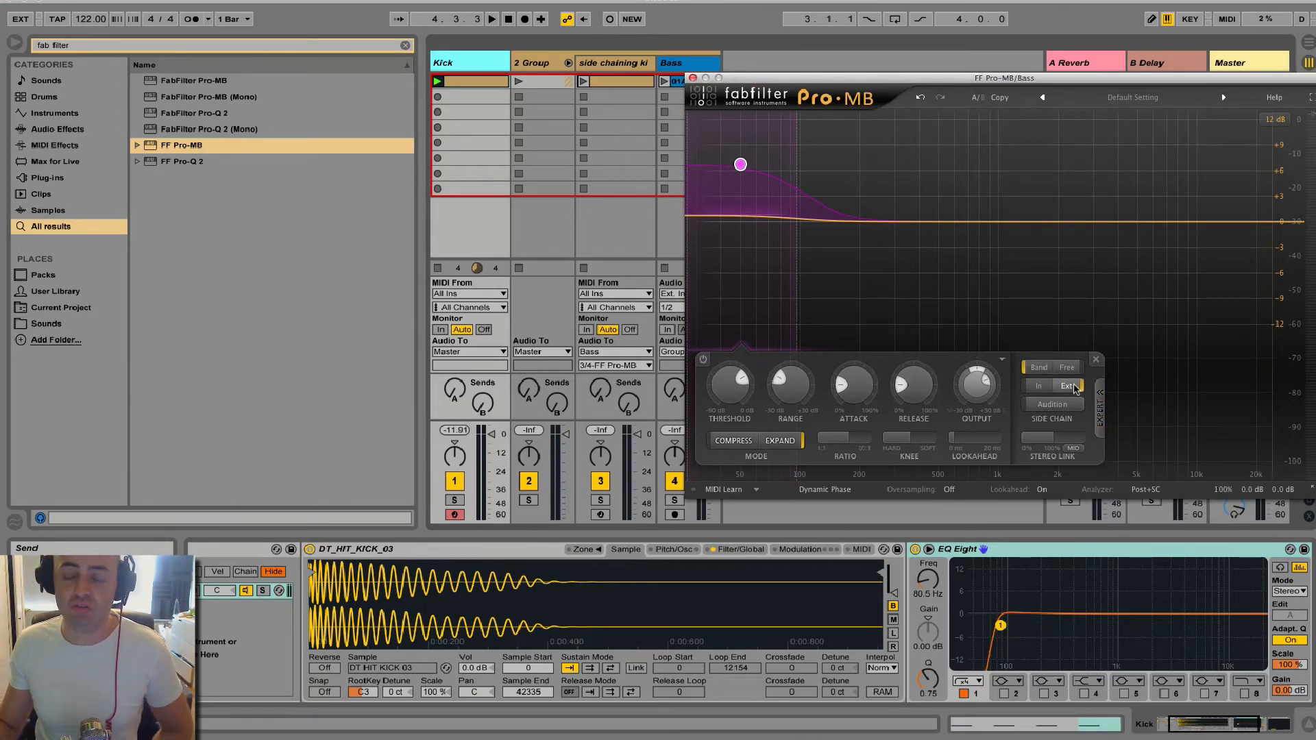
{"action": "mouse_move", "coordinate": [1075, 389]}
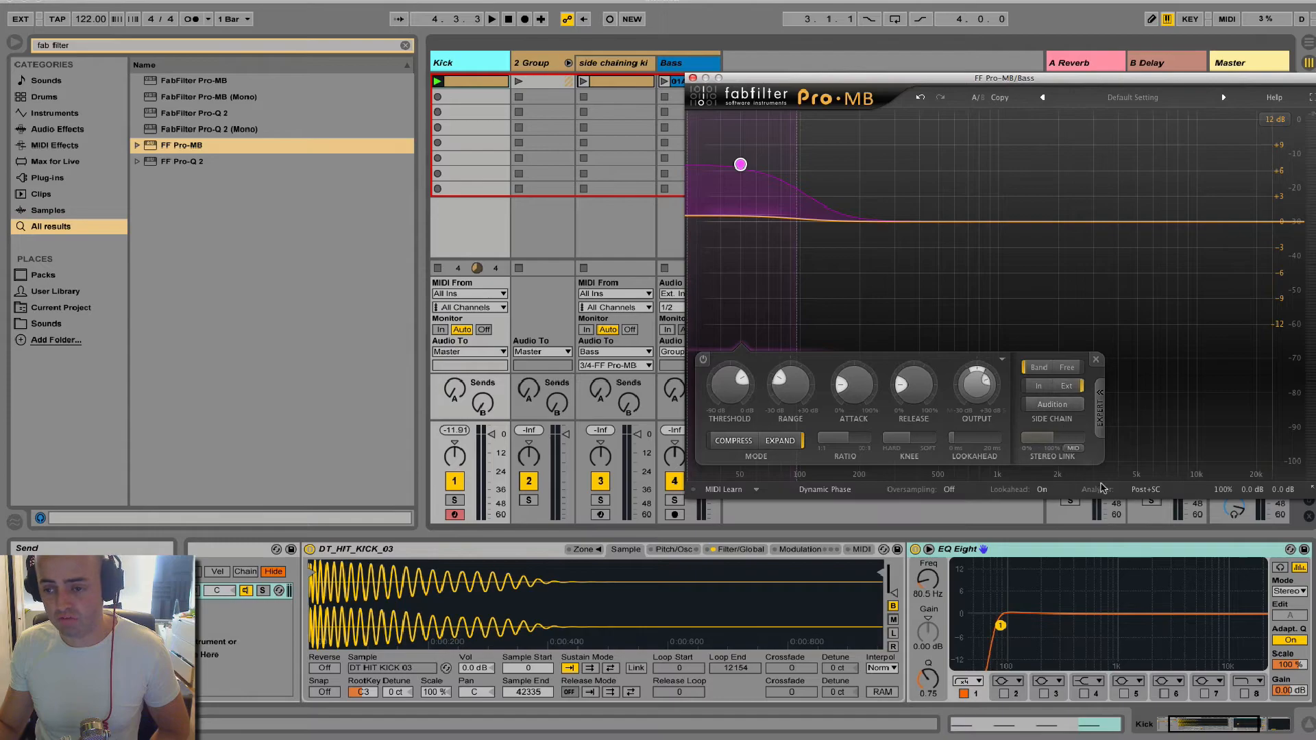
{"action": "left_click", "coordinate": [1148, 492]}
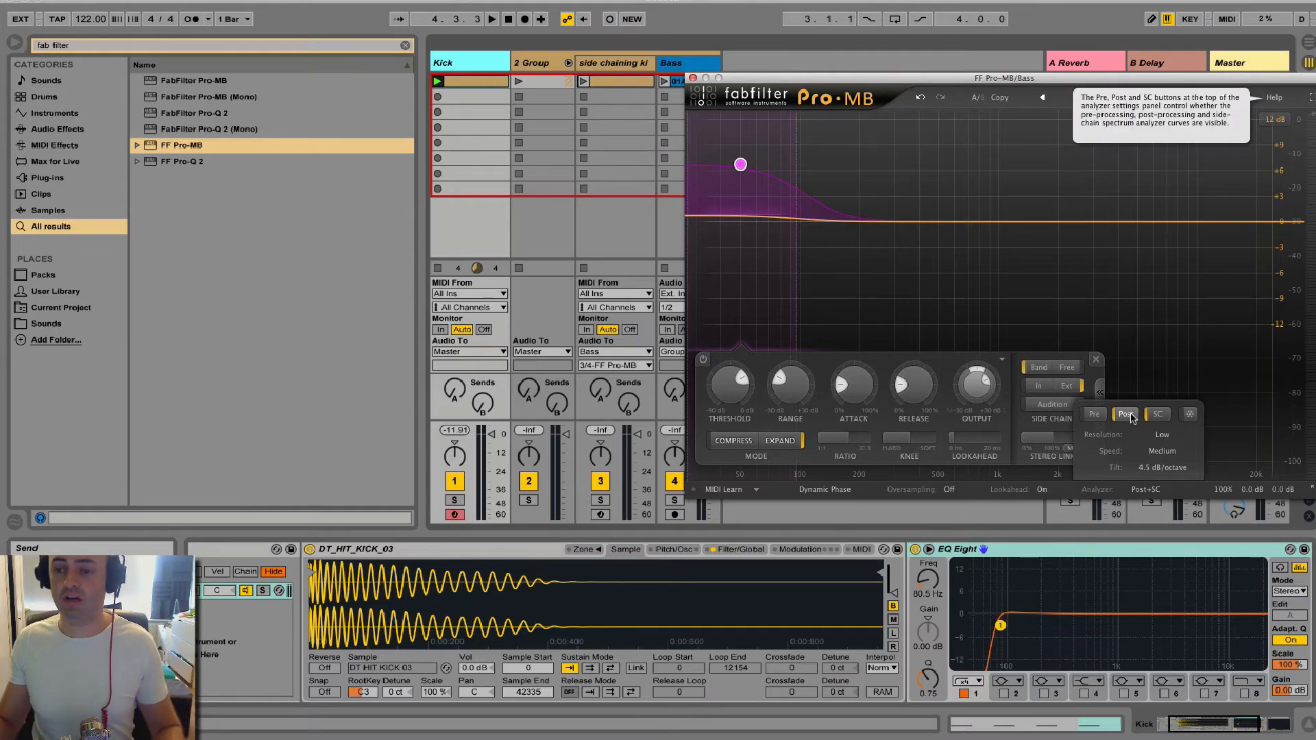
Step: Audition the Bass clip with the kick, first without and then with the side chaining kick clip launched
{"action": "left_click", "coordinate": [665, 80]}
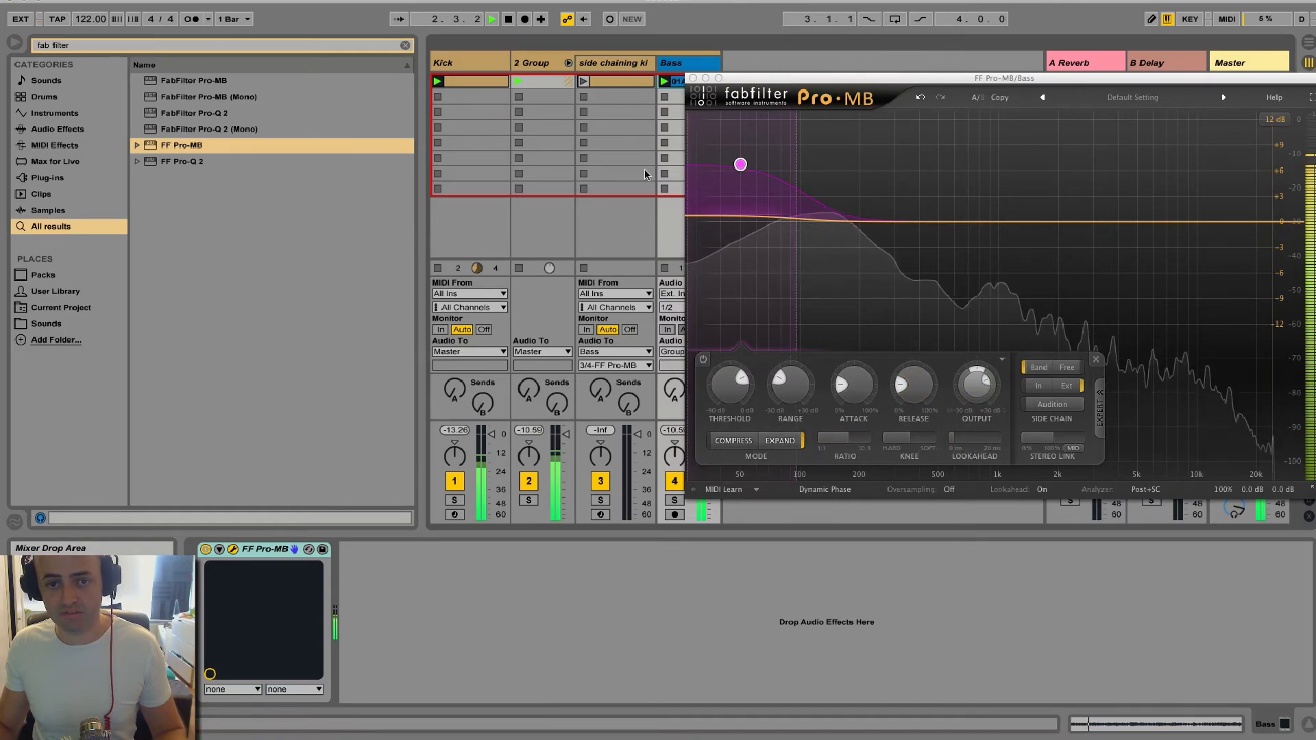
{"action": "key", "text": "space"}
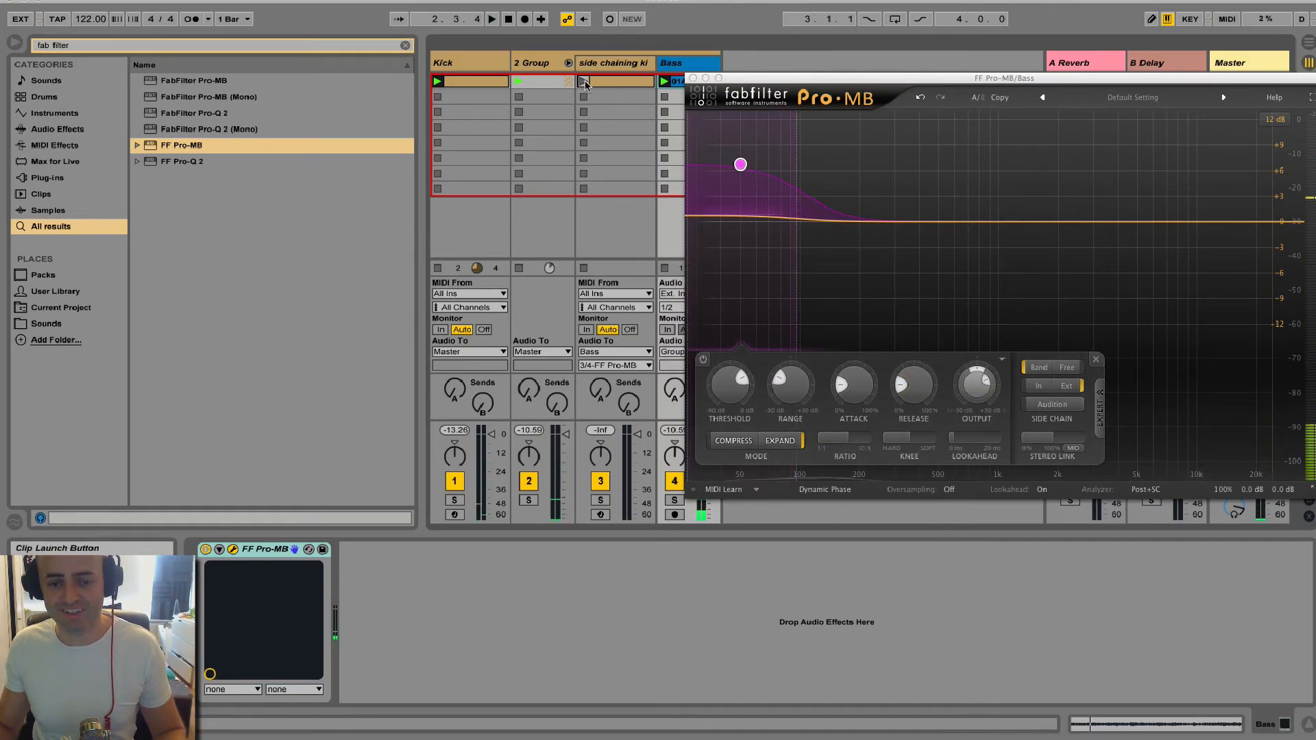
{"action": "left_click", "coordinate": [584, 81]}
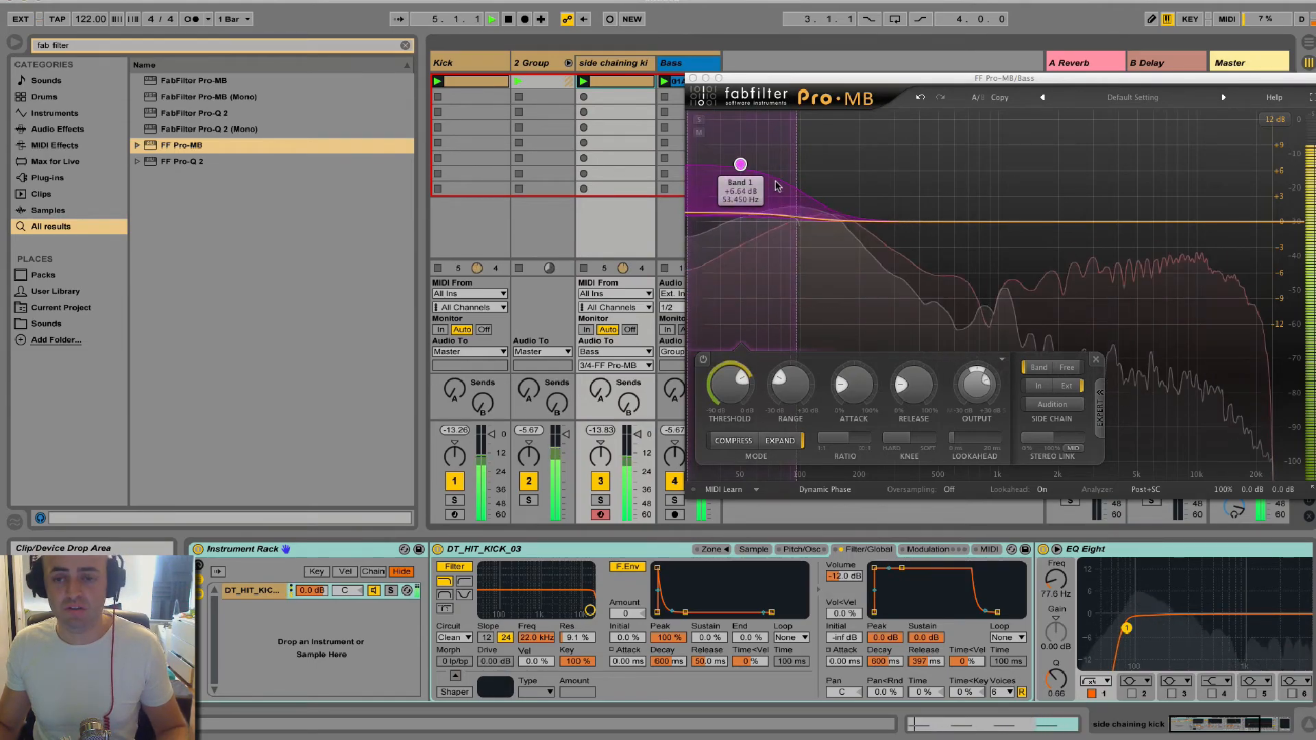
{"action": "key", "text": "space"}
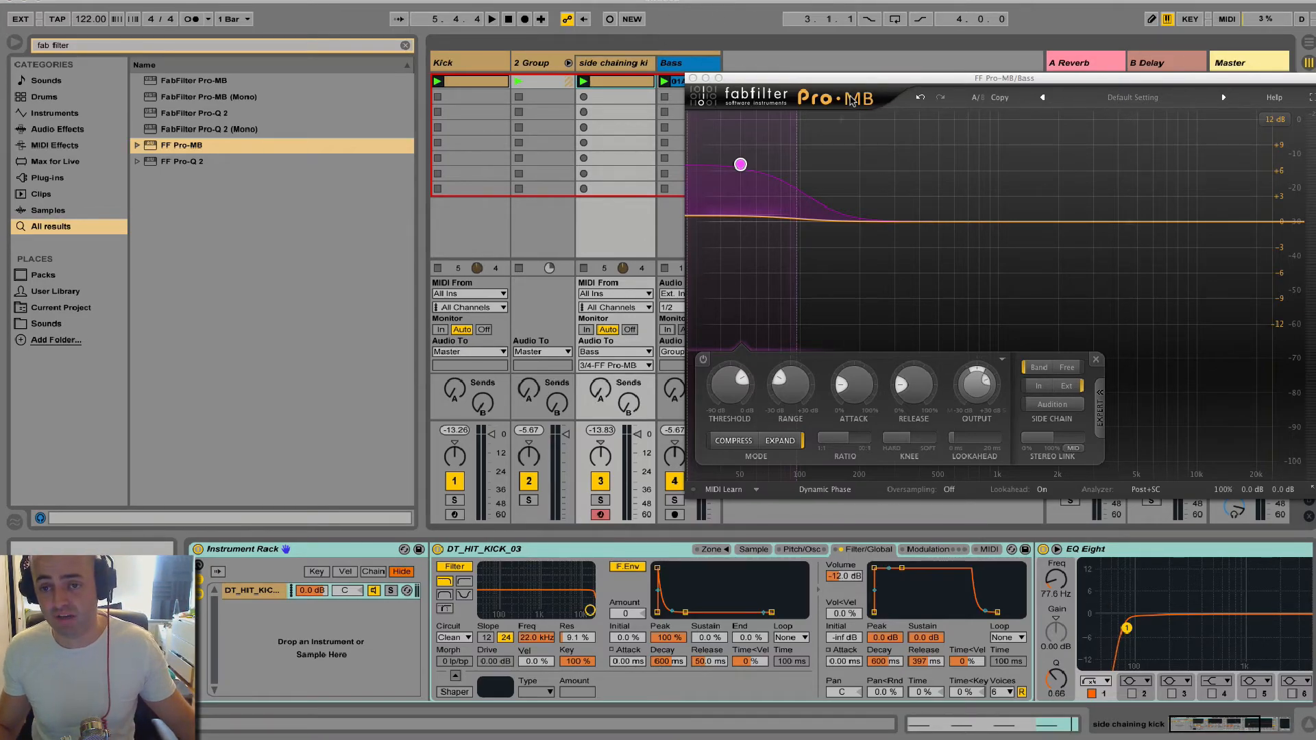
Step: With Band 1 in Expand mode, reduce its range, set the attack to 10.6% and the output level to about +7.08 dB
{"action": "left_click", "coordinate": [747, 445]}
{"action": "left_click", "coordinate": [745, 444]}
{"action": "left_click", "coordinate": [776, 444]}
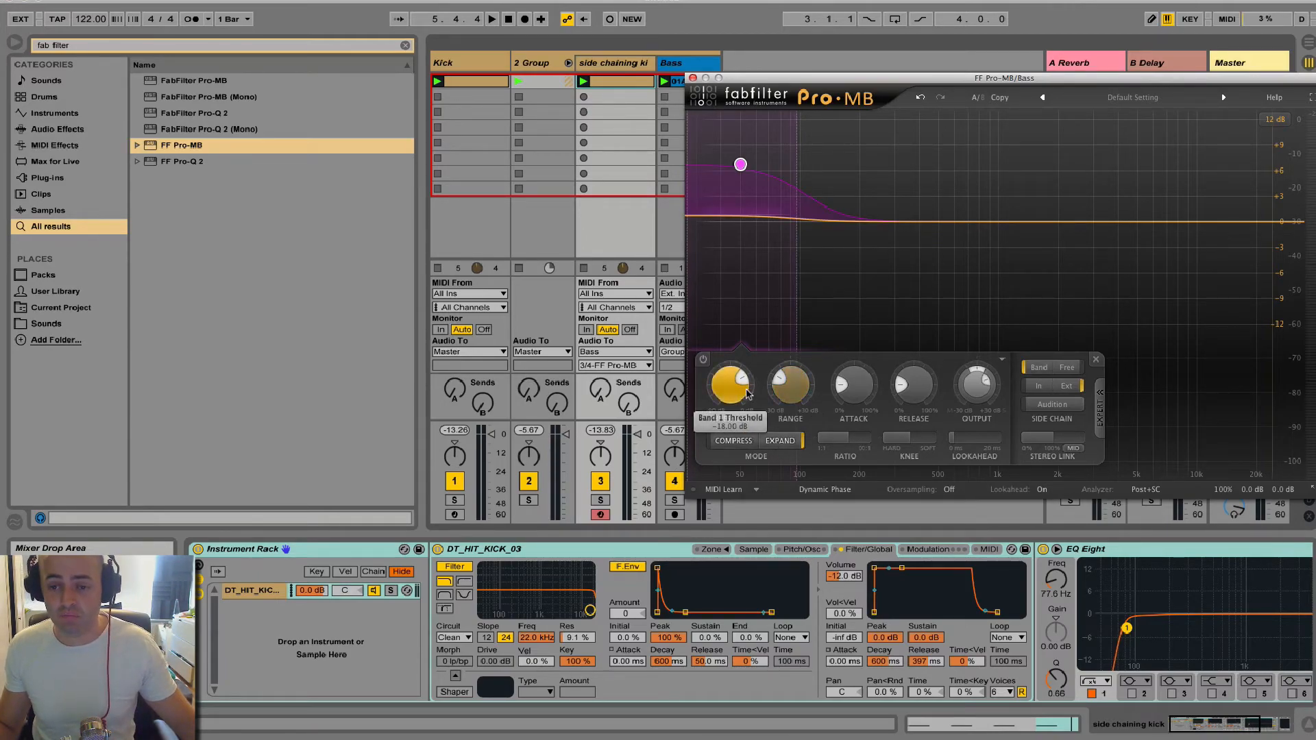
{"action": "left_click_drag", "start_coordinate": [791, 386], "coordinate": [797, 411]}
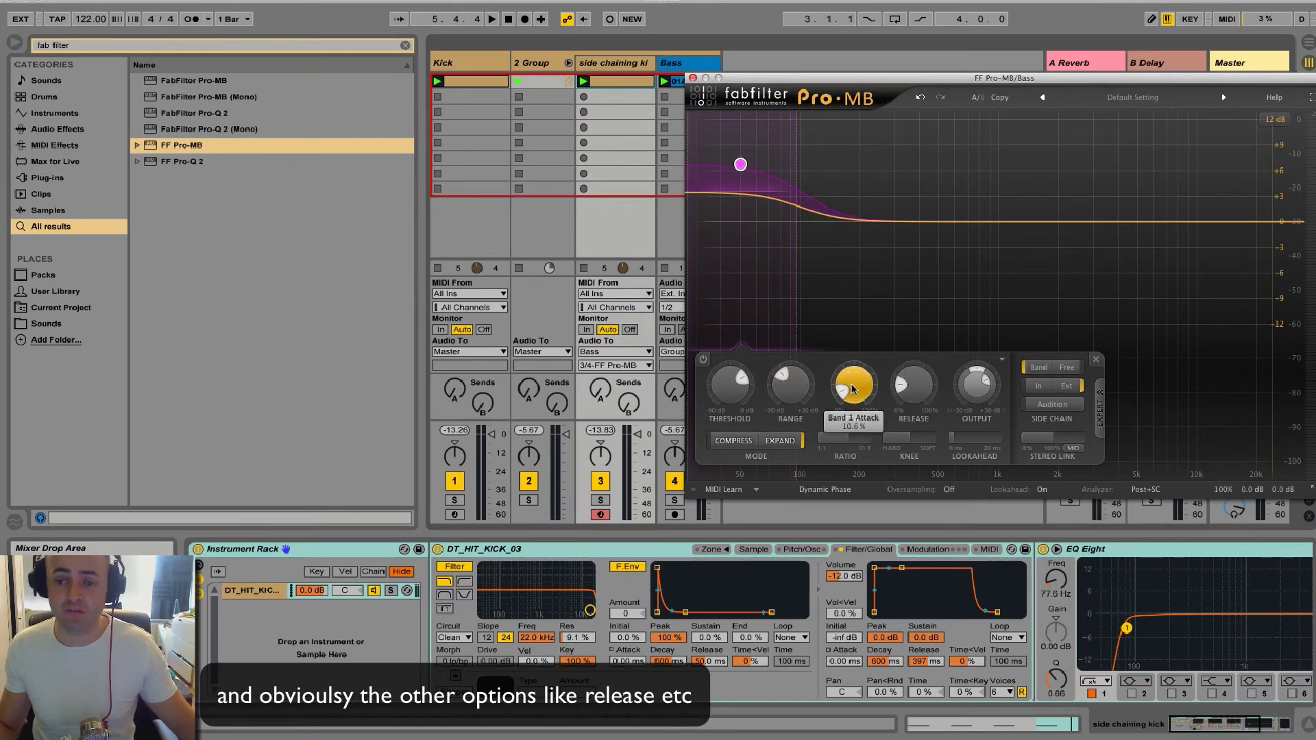
{"action": "mouse_move", "coordinate": [972, 386]}
{"action": "left_mouse_down"}
{"action": "mouse_move", "coordinate": [965, 366]}
{"action": "mouse_move", "coordinate": [956, 395]}
{"action": "mouse_move", "coordinate": [953, 379]}
{"action": "left_mouse_up"}
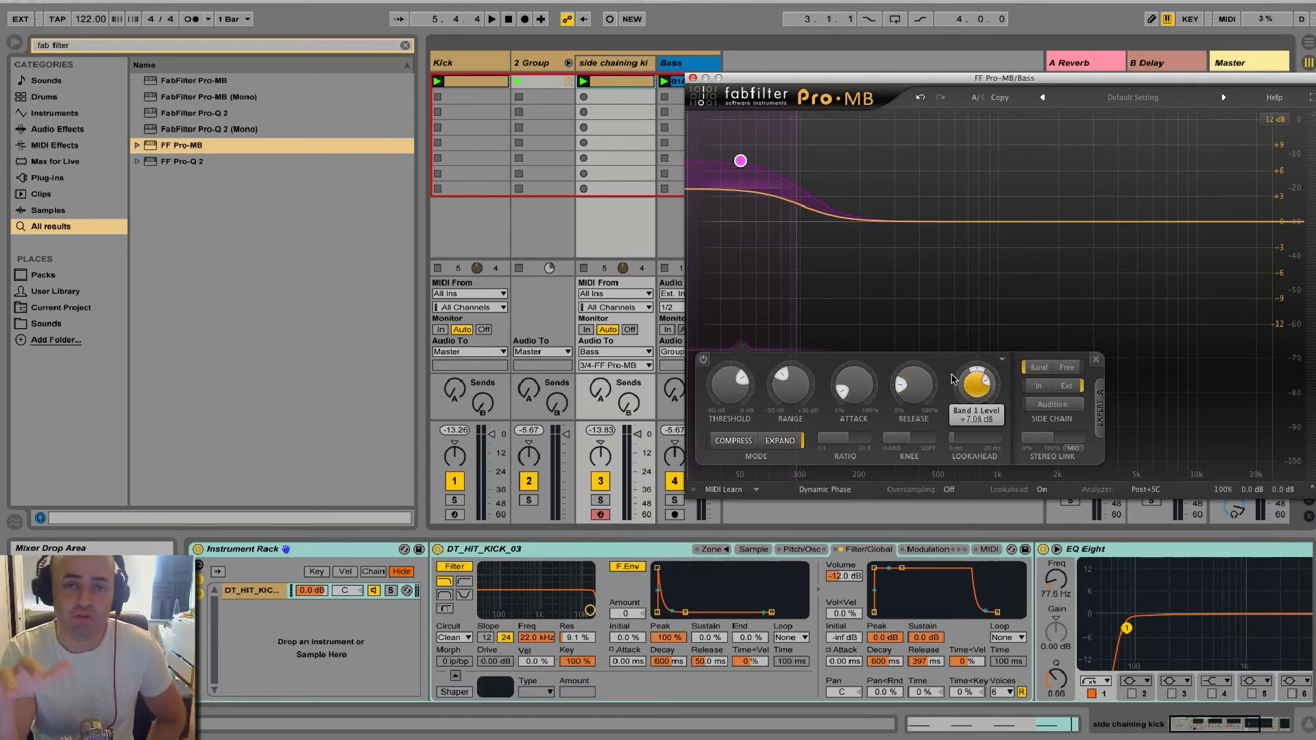